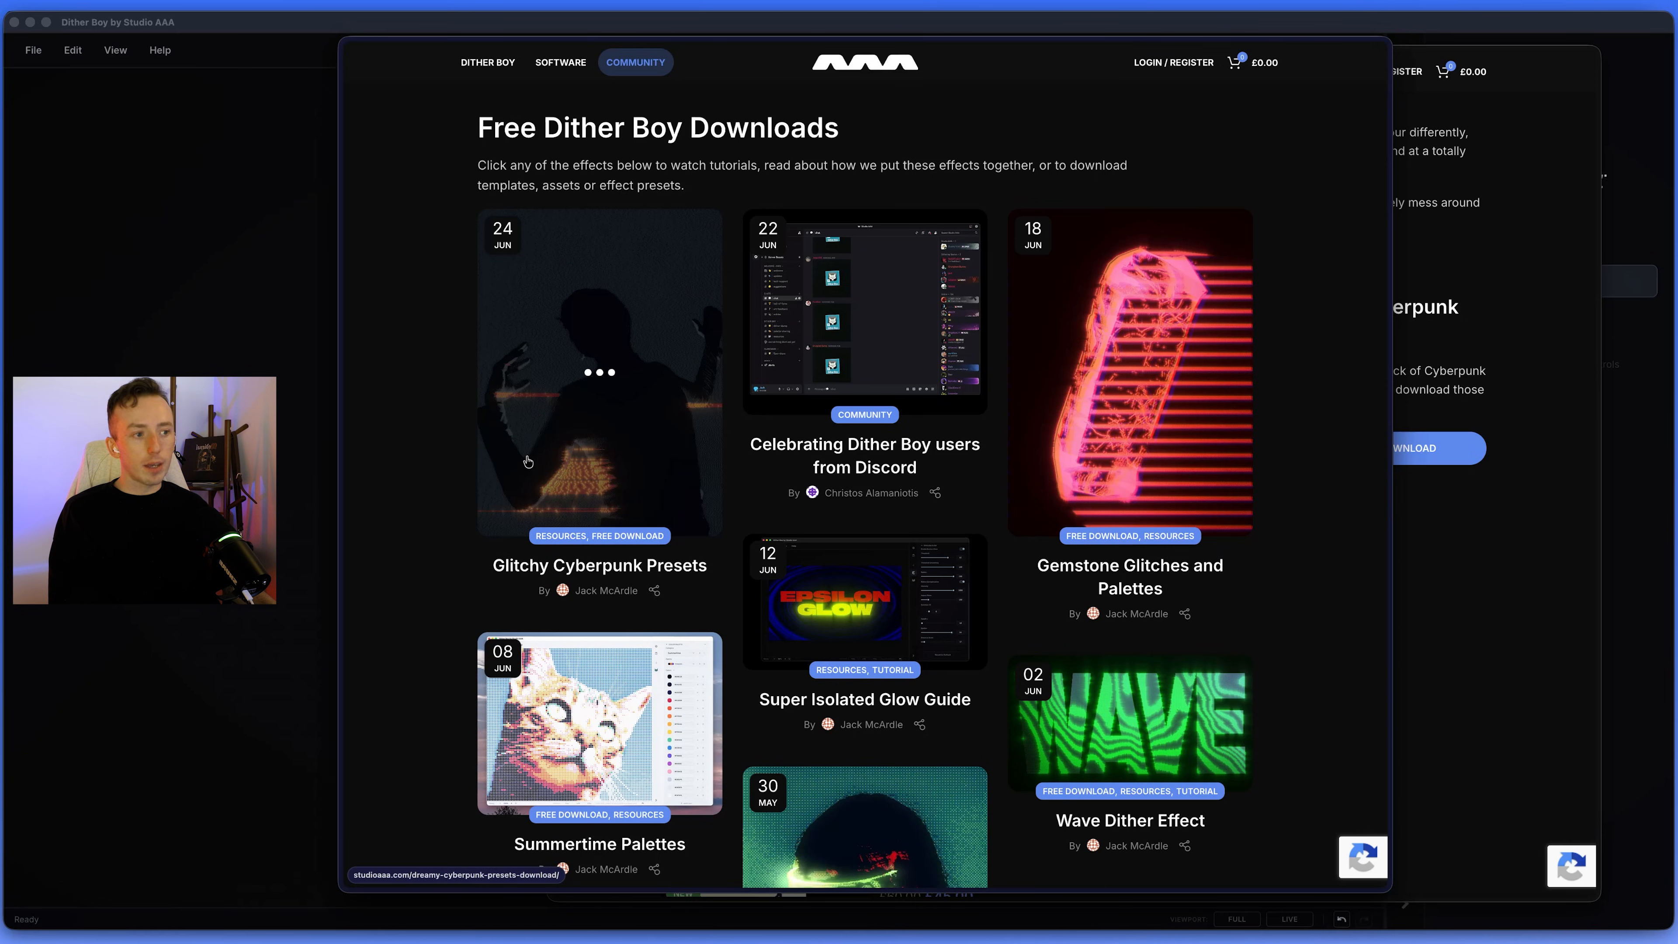
Browse the Free Dither Boy Downloads listing of effect presets, palettes and tutorials.
{"action": "scroll", "coordinate": [817, 288], "scroll_direction": "up", "scroll_amount": 2}
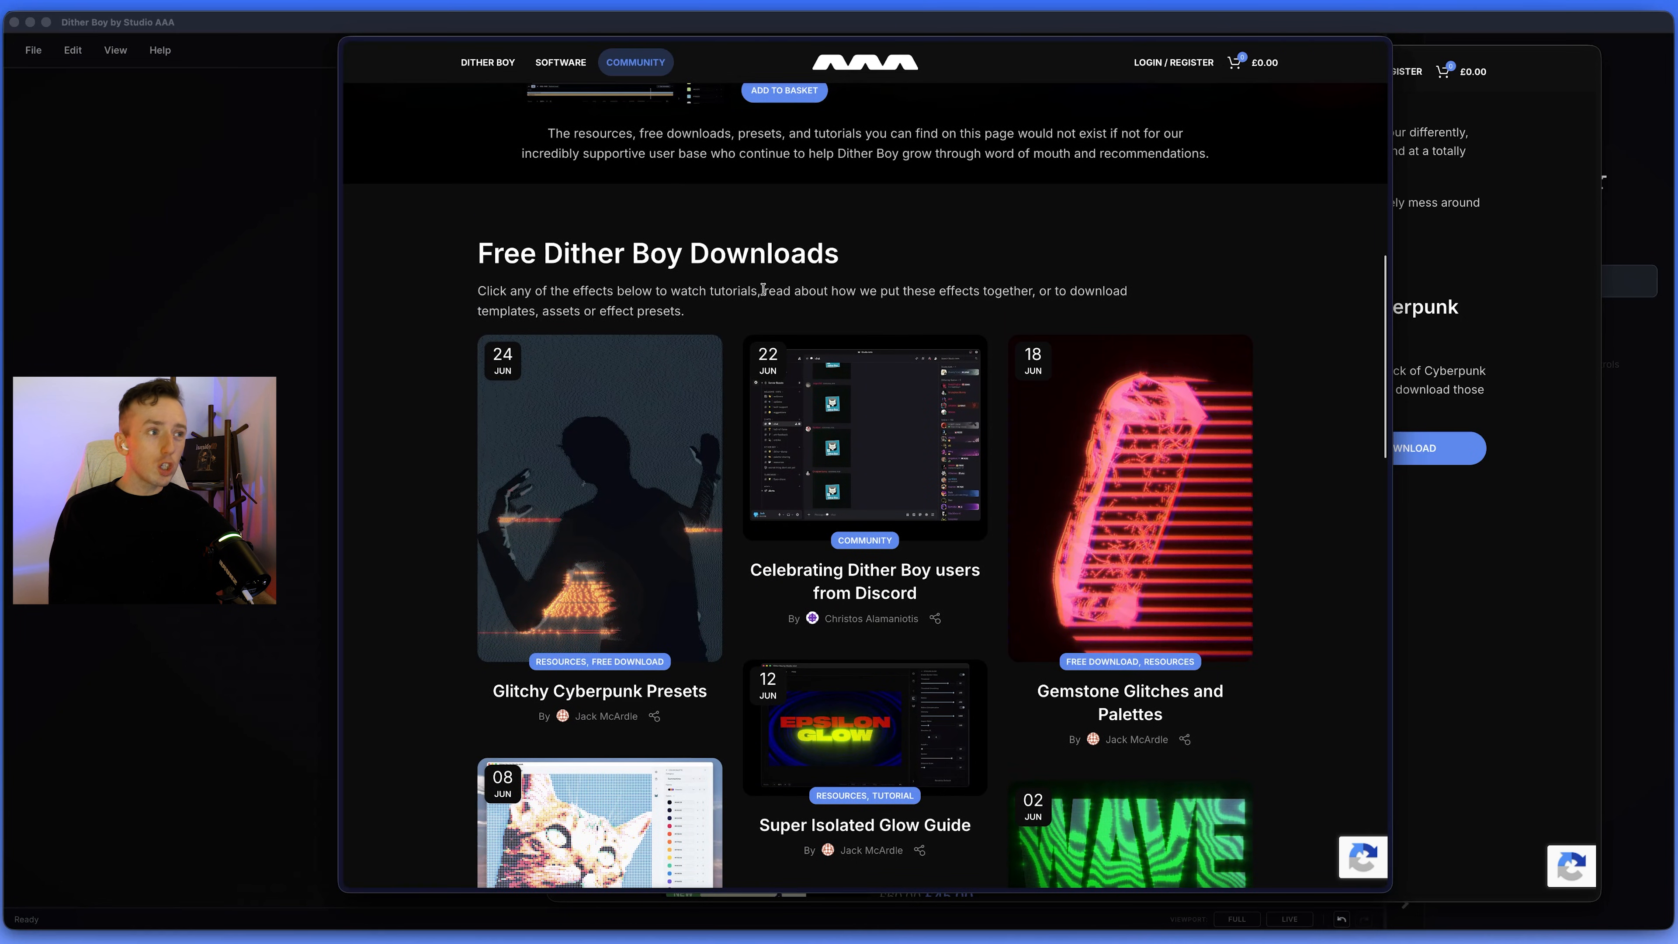
{"action": "scroll", "coordinate": [773, 292], "scroll_direction": "down", "scroll_amount": 10}
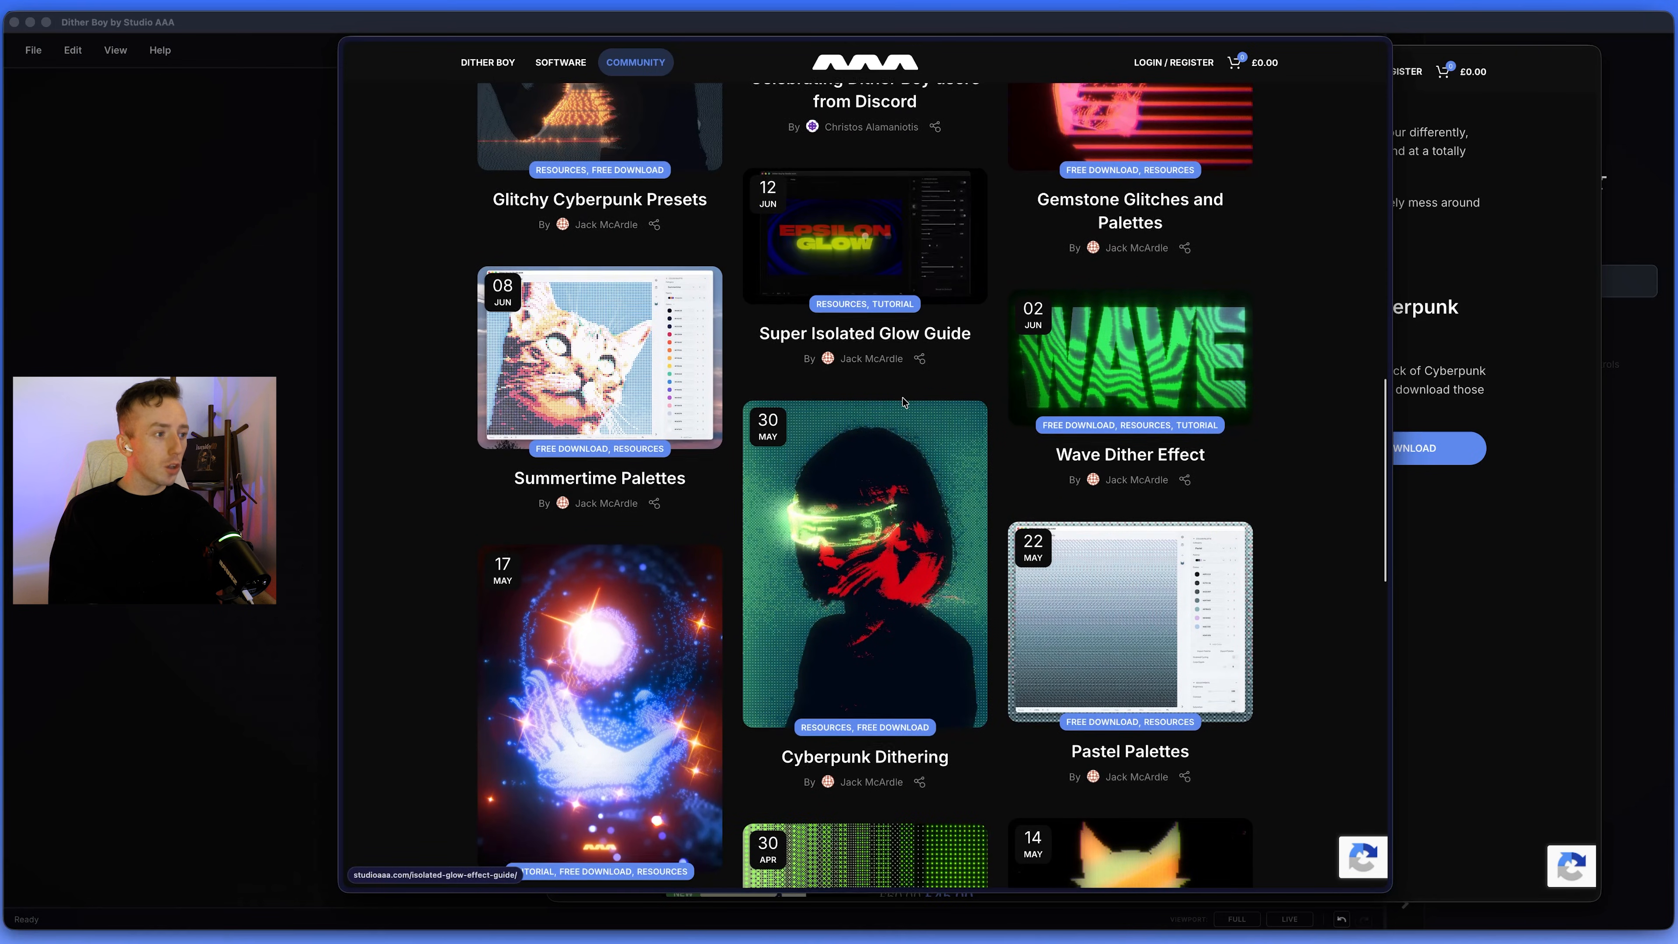
{"action": "scroll", "coordinate": [902, 401], "scroll_direction": "down", "scroll_amount": 5}
{"action": "scroll", "coordinate": [753, 401], "scroll_direction": "up", "scroll_amount": 8}
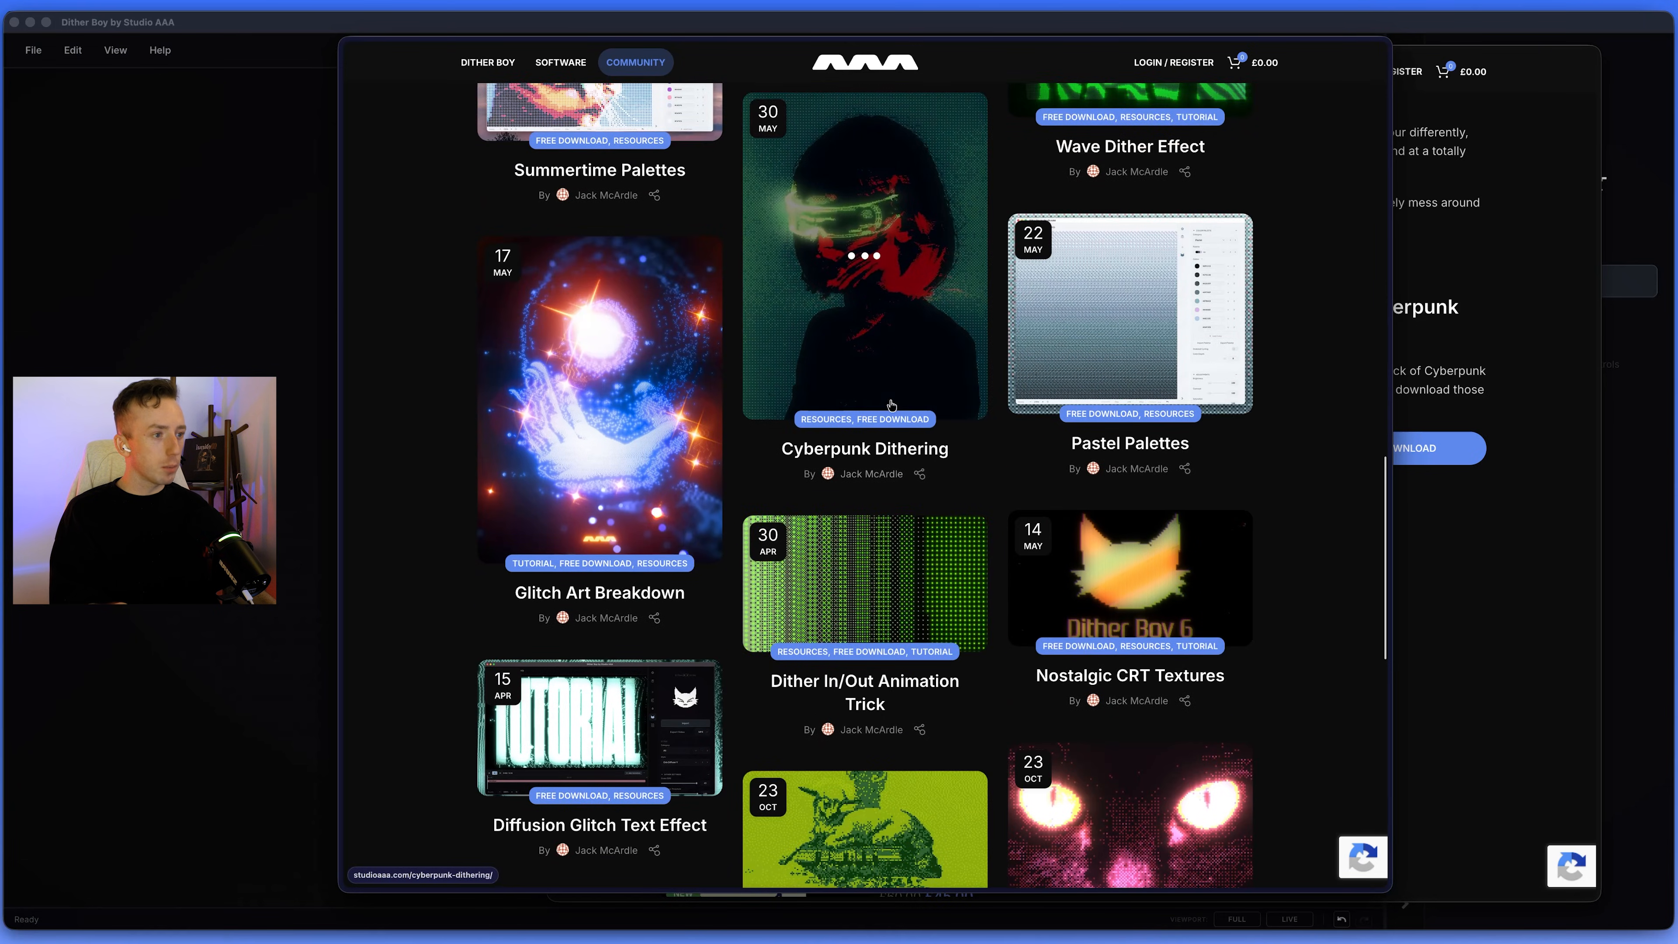
{"action": "scroll", "coordinate": [753, 402], "scroll_direction": "up", "scroll_amount": 6}
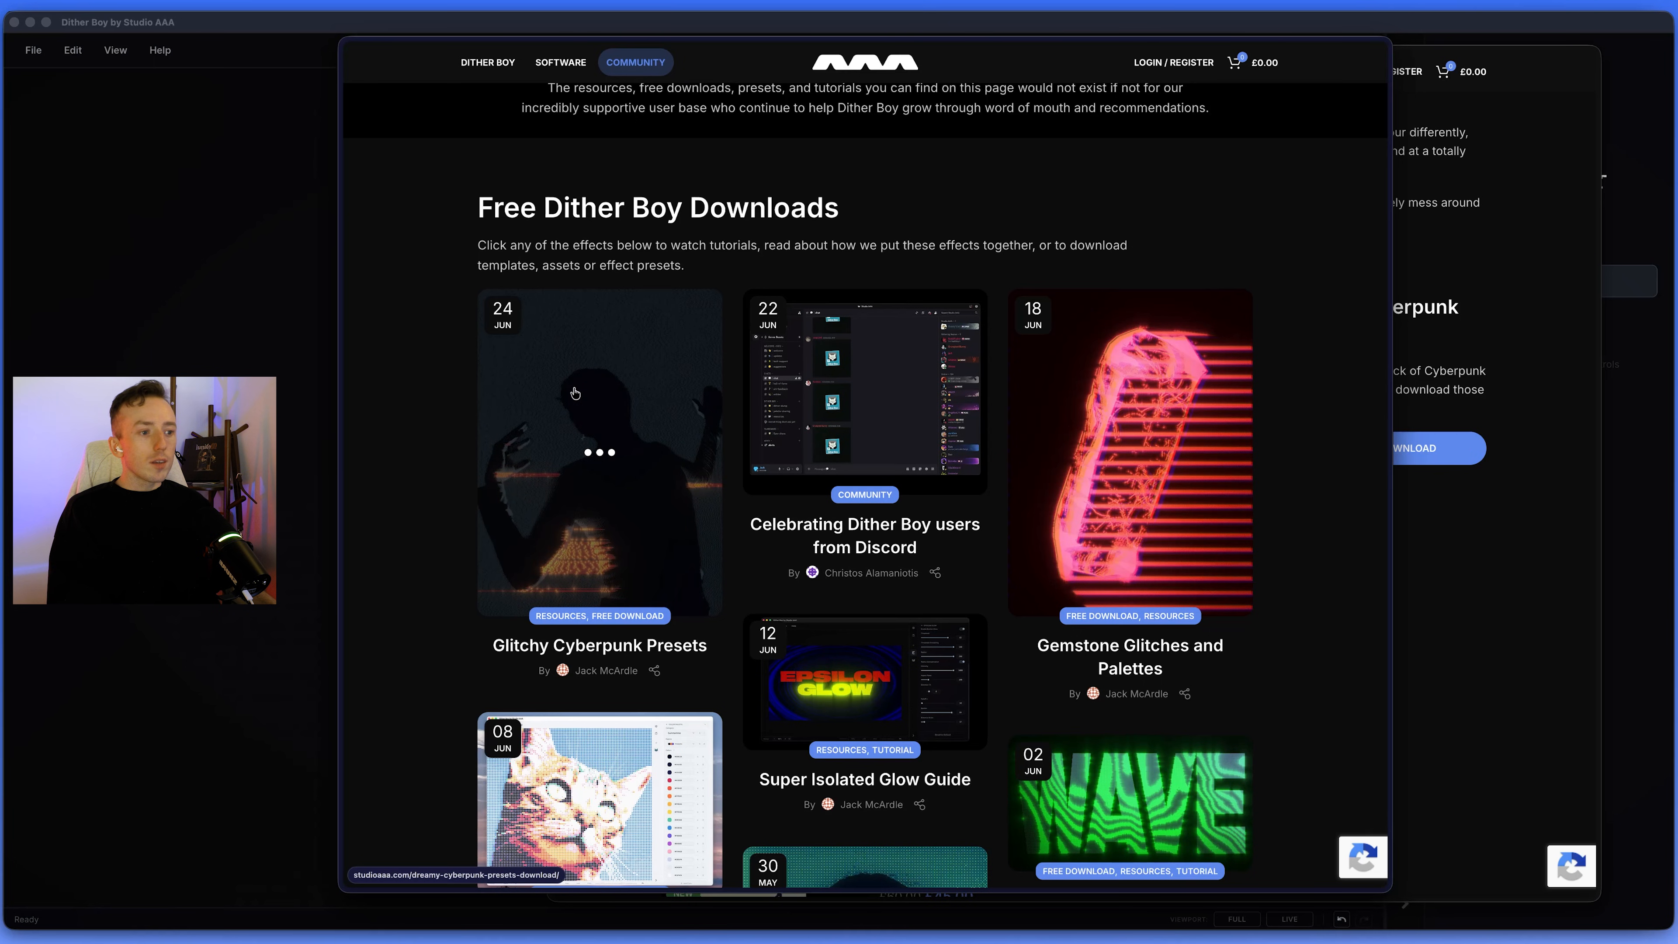
Review the cyberpunk presets article, from its example images down to the preset and palette download sections.
{"action": "left_click", "coordinate": [1526, 585]}
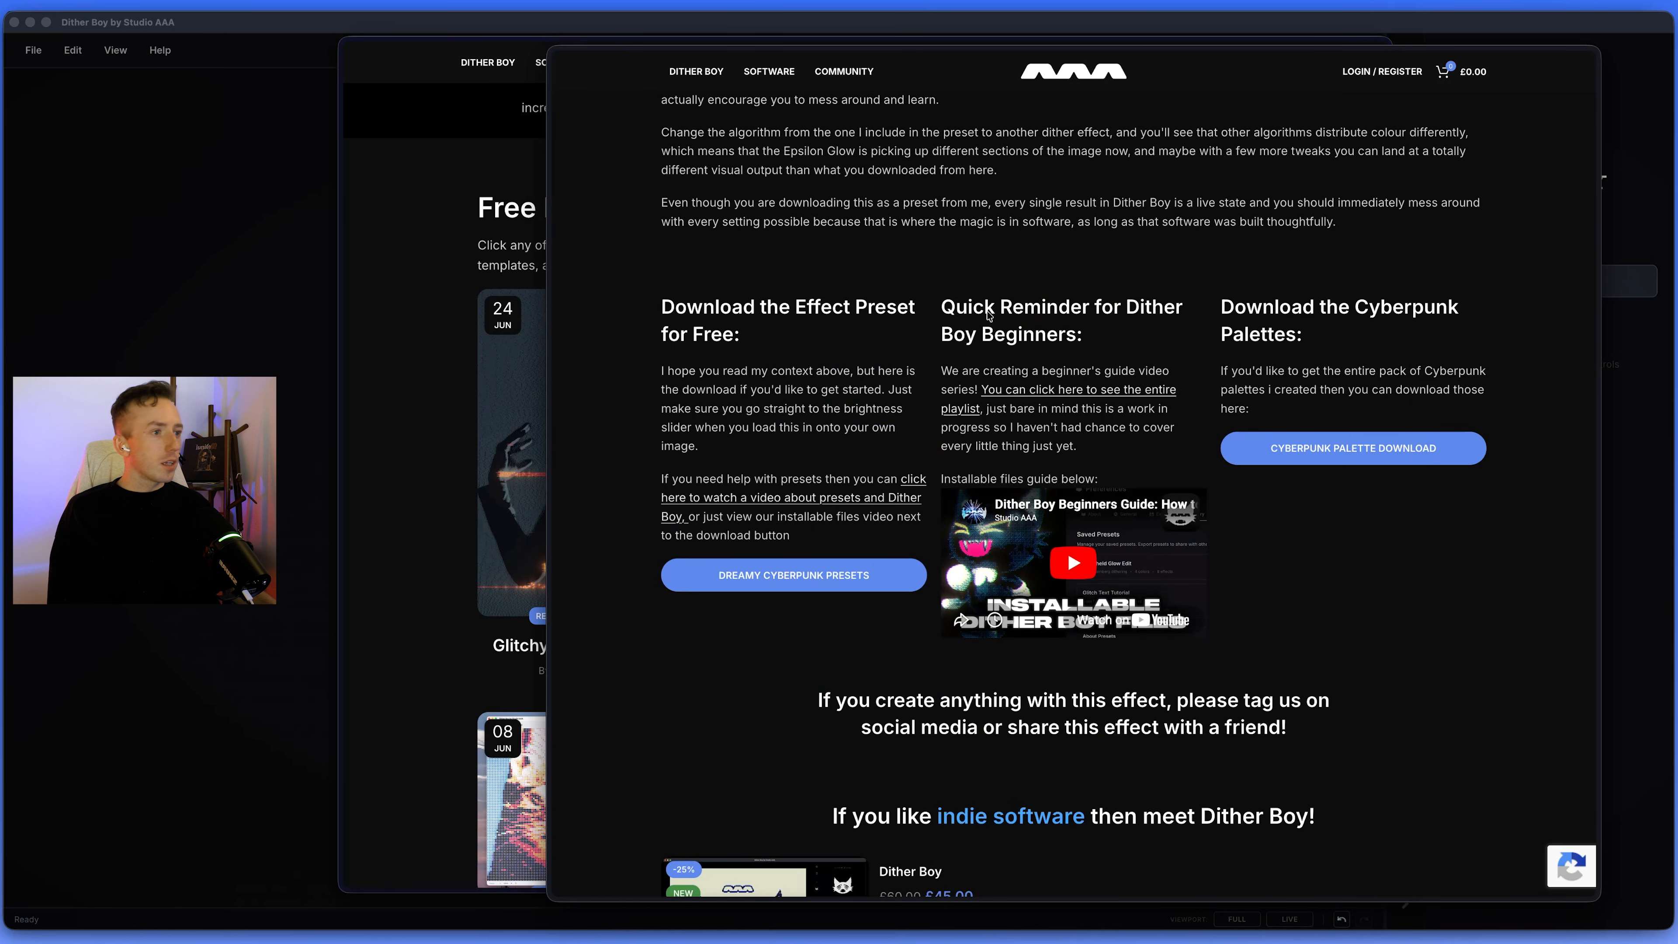
{"action": "scroll", "coordinate": [989, 316], "scroll_direction": "up", "scroll_amount": 15}
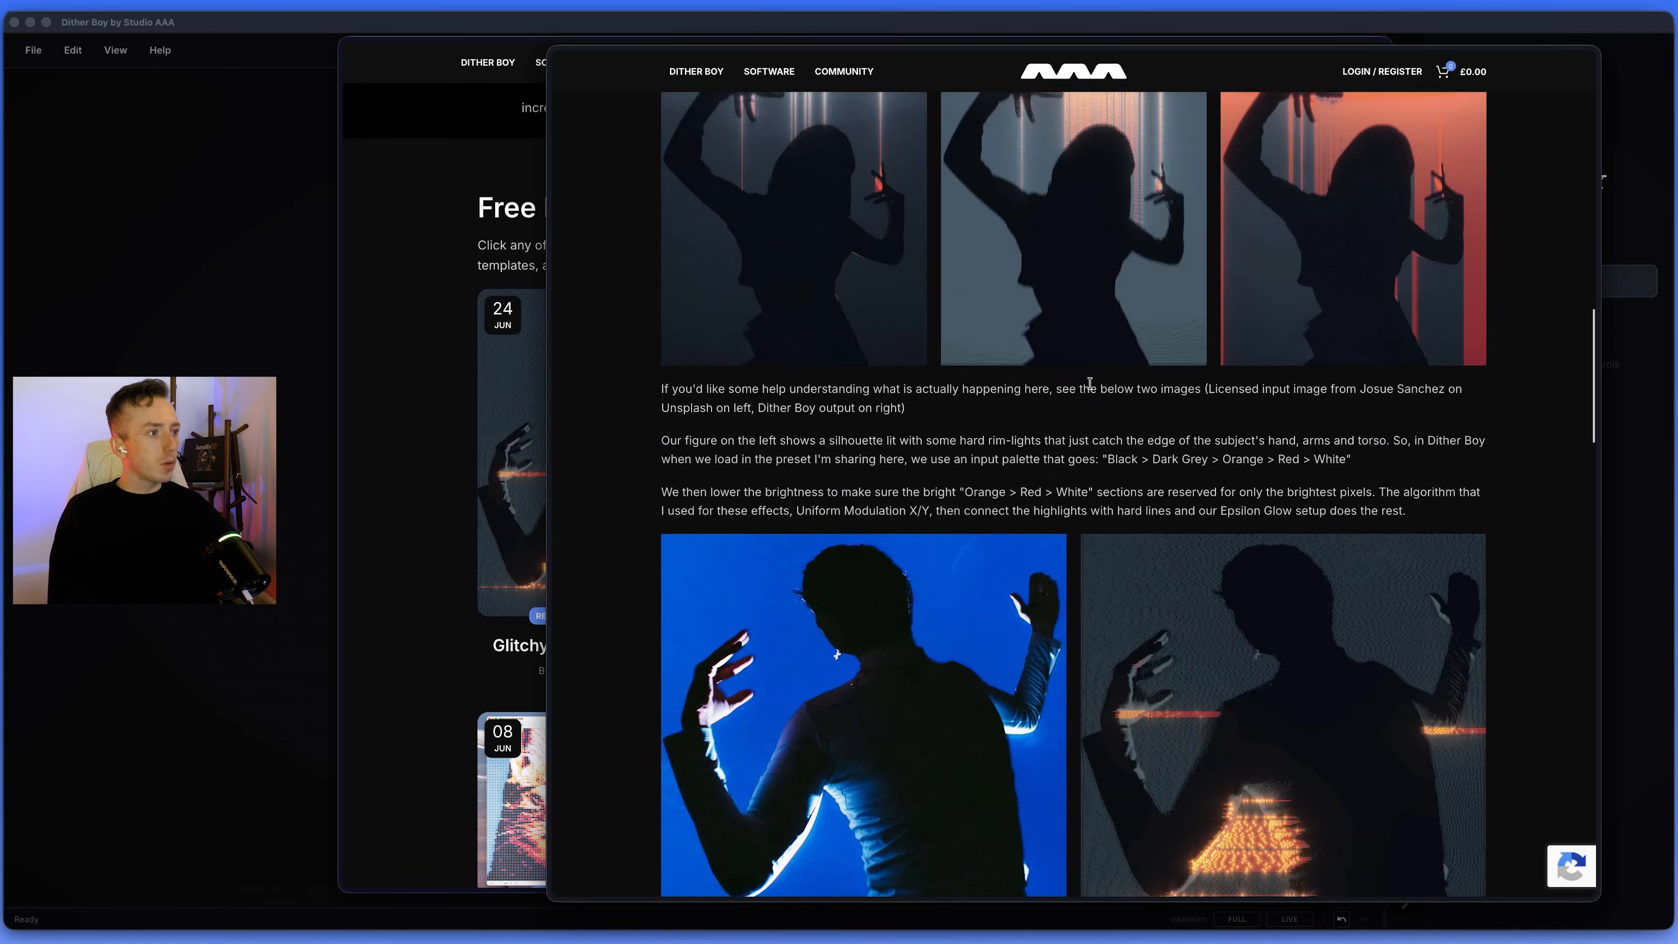
{"action": "scroll", "coordinate": [1090, 383], "scroll_direction": "up", "scroll_amount": 6}
{"action": "scroll", "coordinate": [1120, 444], "scroll_direction": "down", "scroll_amount": 20}
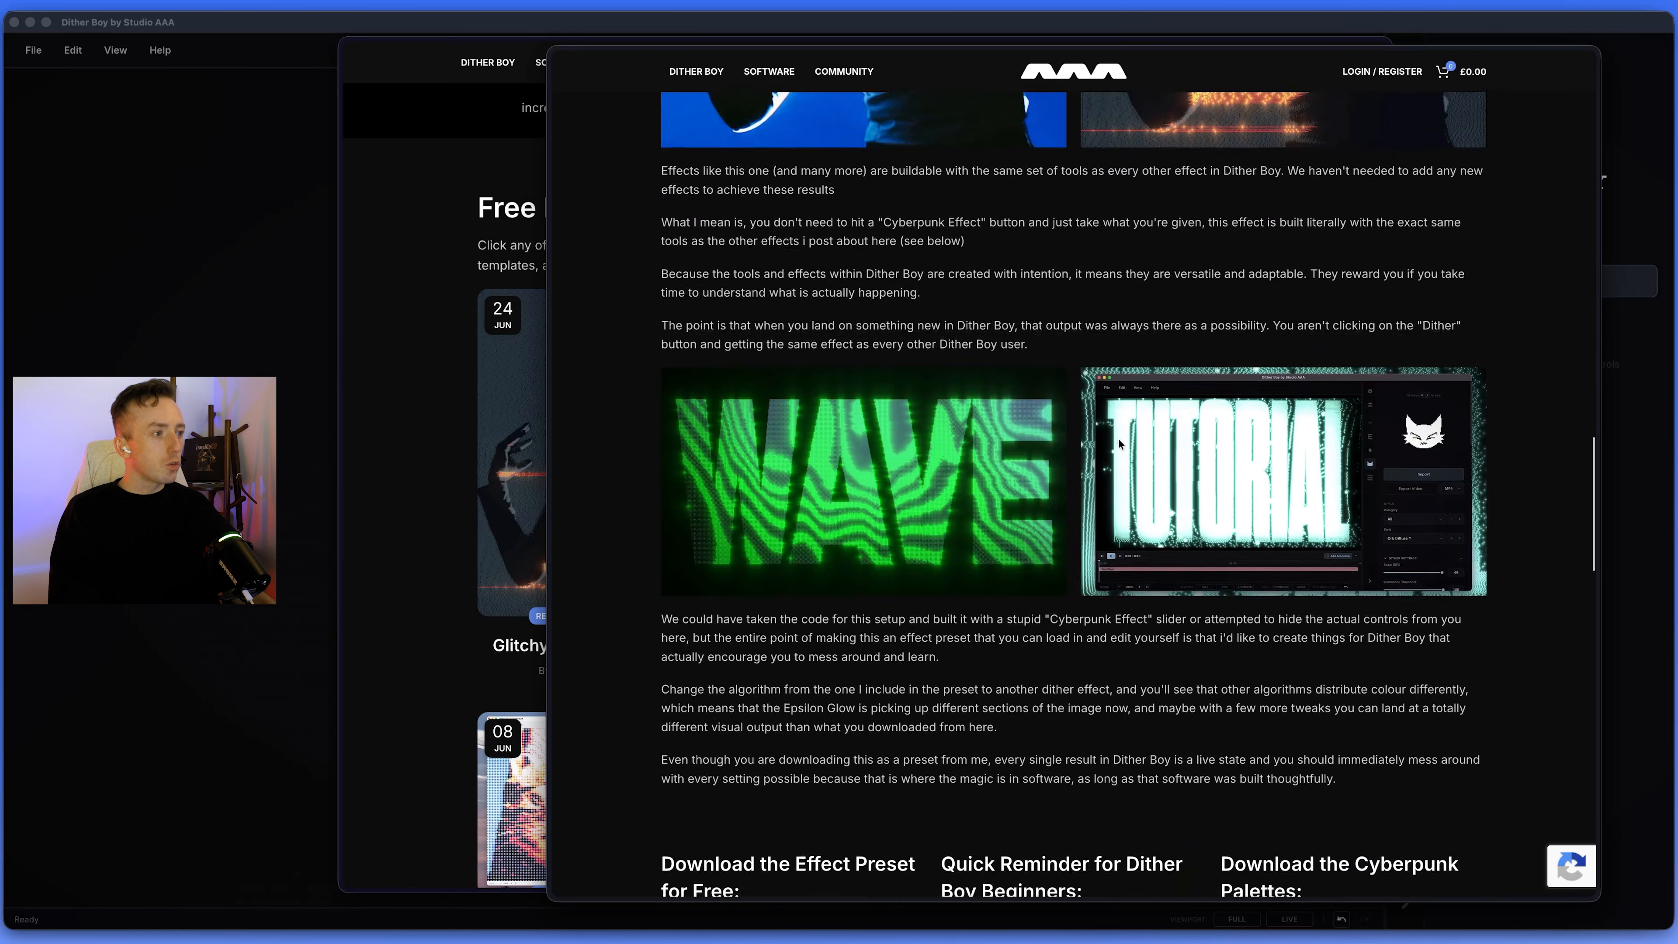
{"action": "scroll", "coordinate": [1121, 444], "scroll_direction": "down", "scroll_amount": 8}
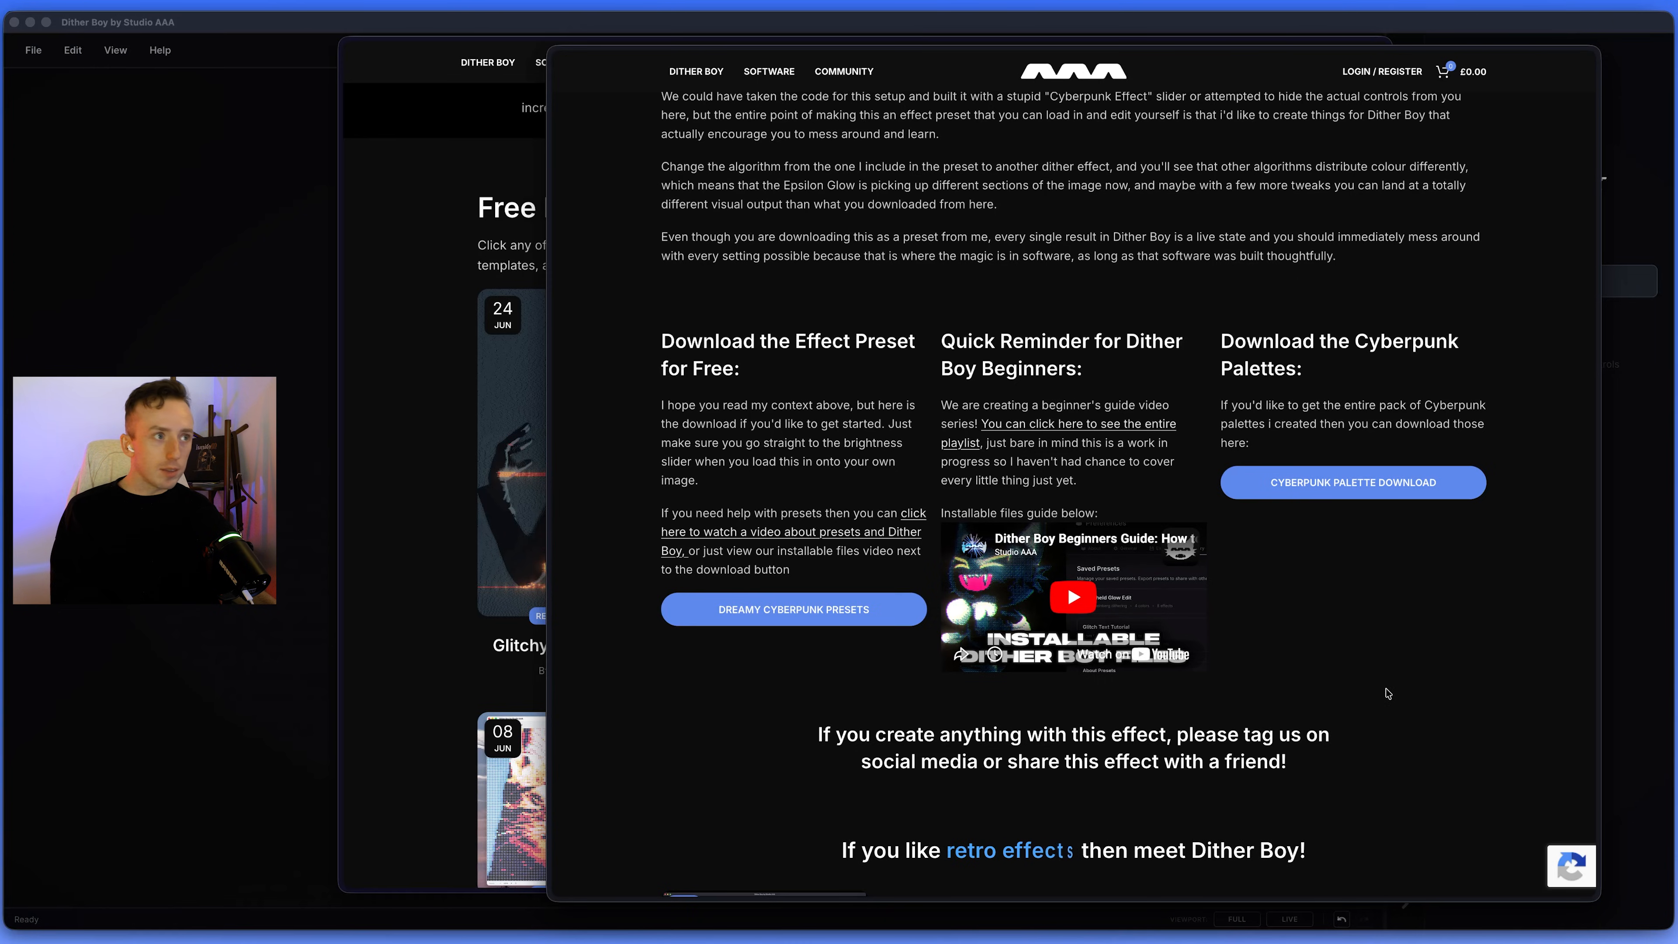
Switch to Dither Boy and examine the bright rim-lit edges on the figure's hands, arm and torso.
{"action": "key", "text": "super+Tab"}
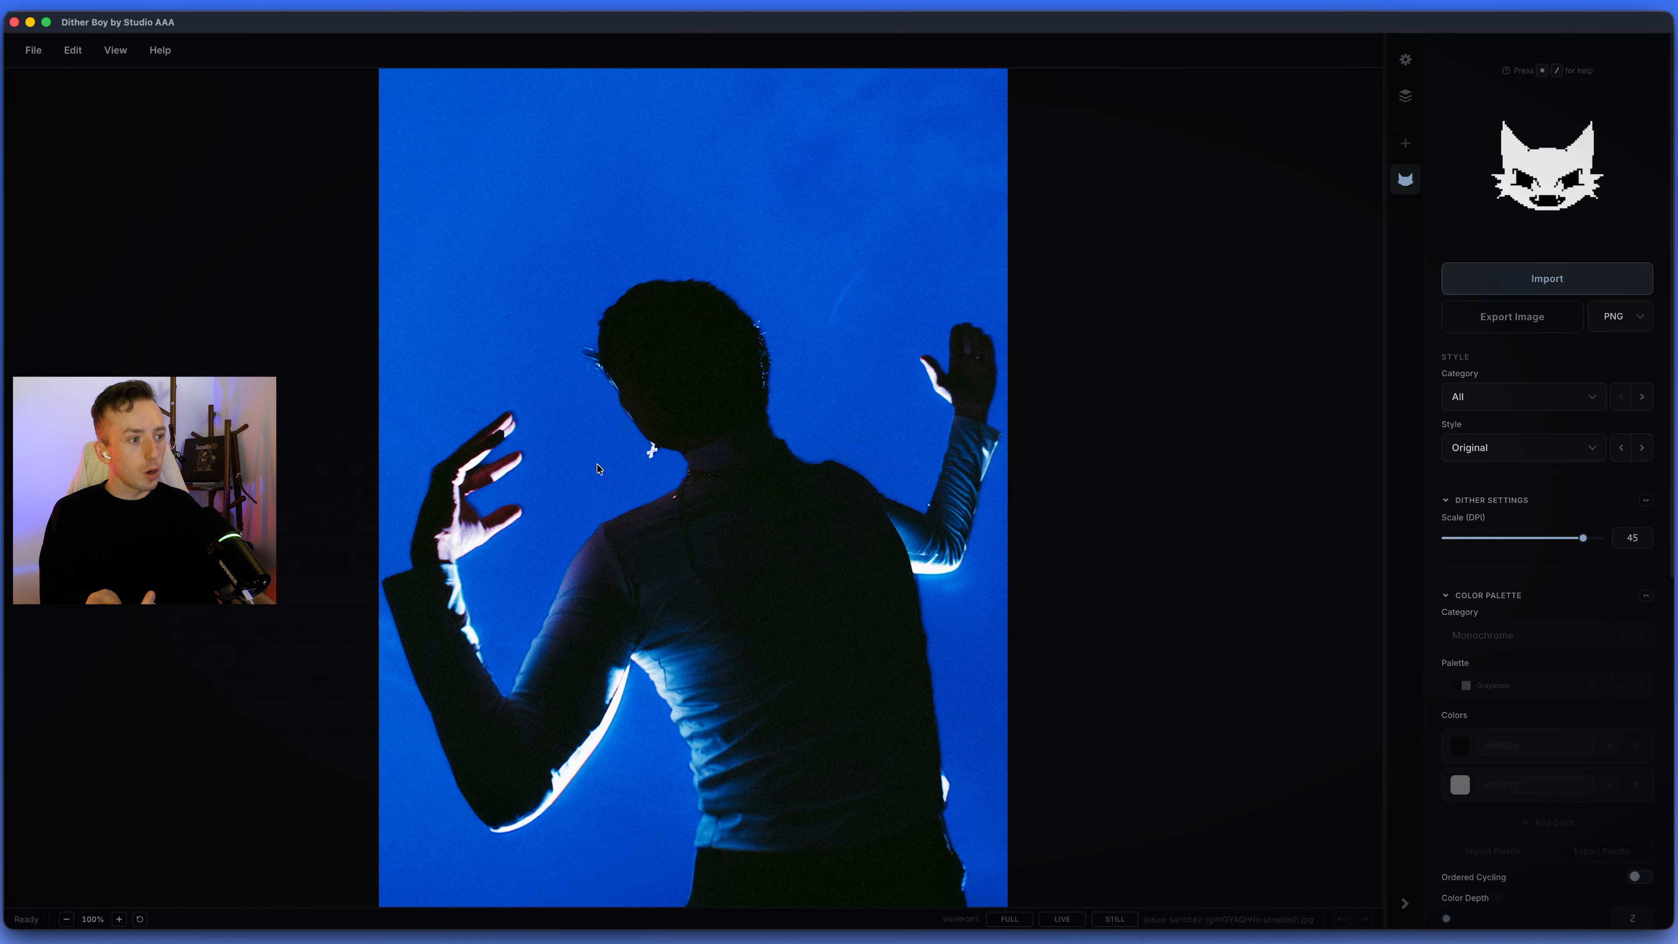
{"action": "scroll", "coordinate": [615, 324], "scroll_direction": "up", "scroll_amount": 5}
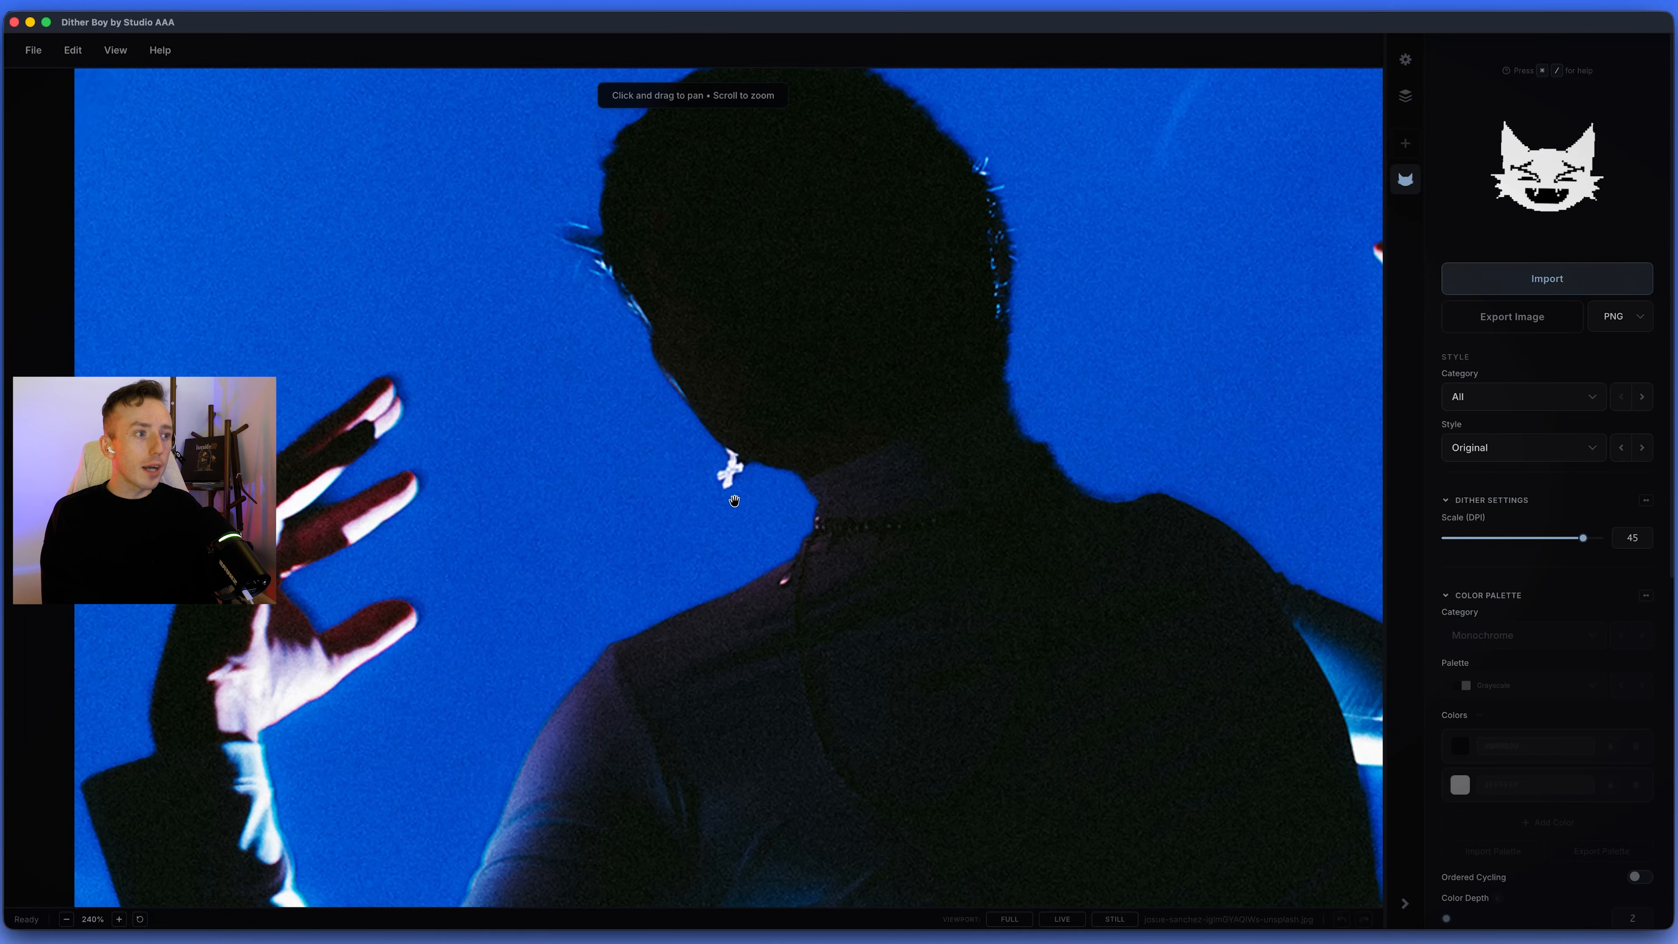
{"action": "left_click_drag", "start_coordinate": [602, 615], "coordinate": [610, 263]}
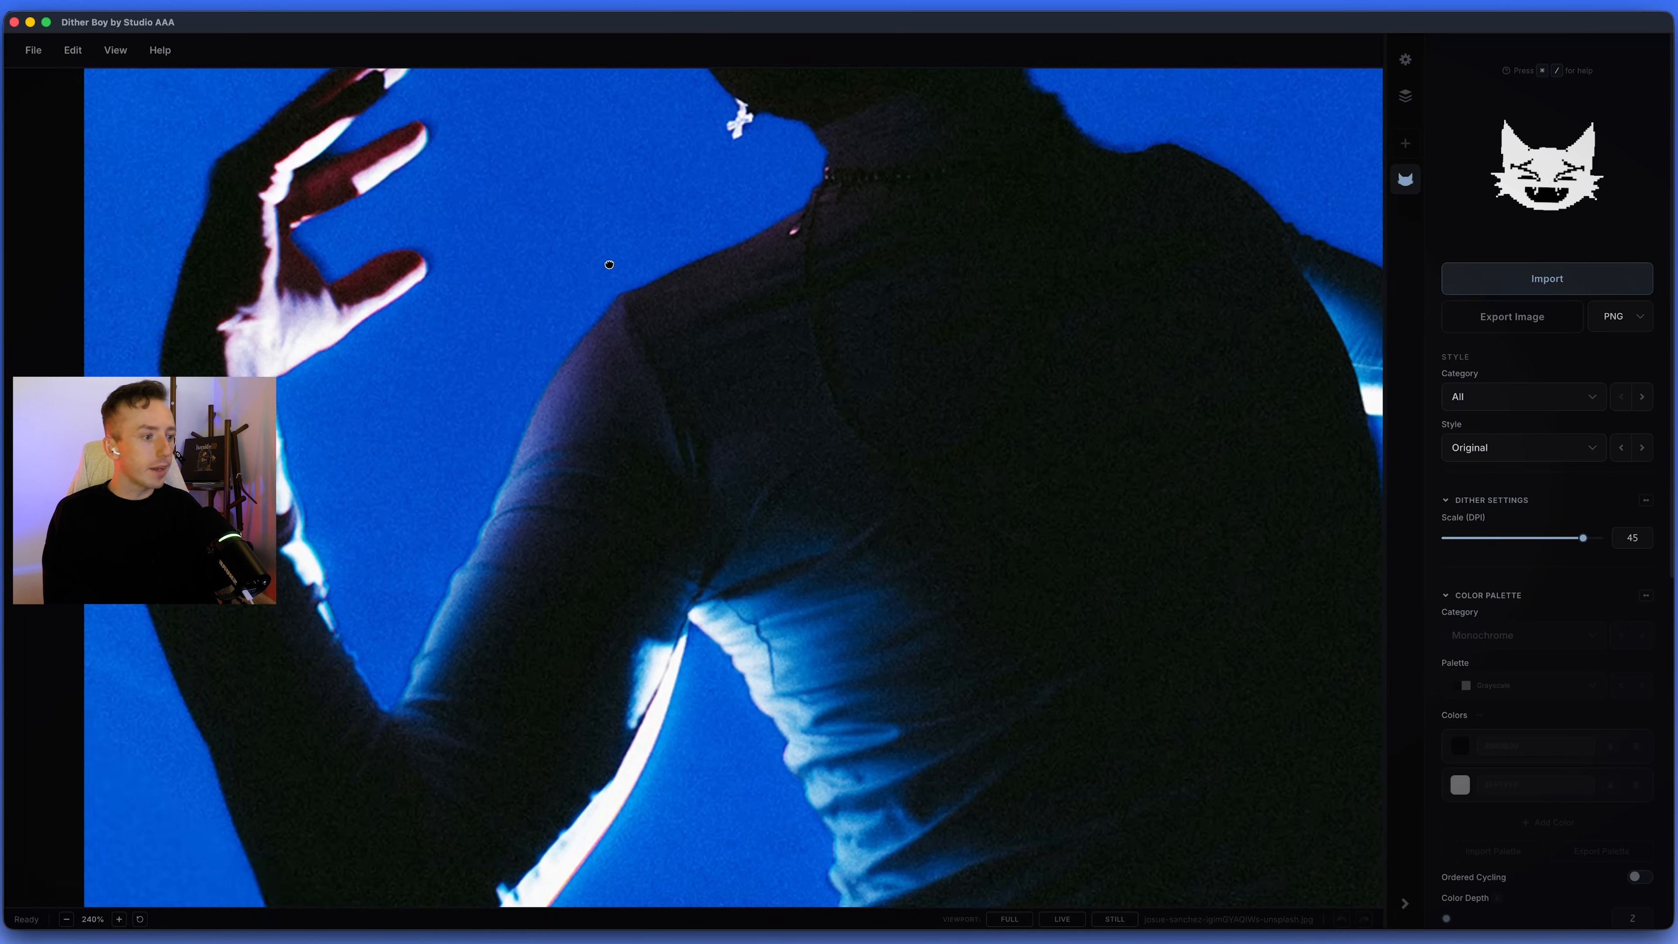
{"action": "left_click_drag", "start_coordinate": [623, 704], "coordinate": [449, 398]}
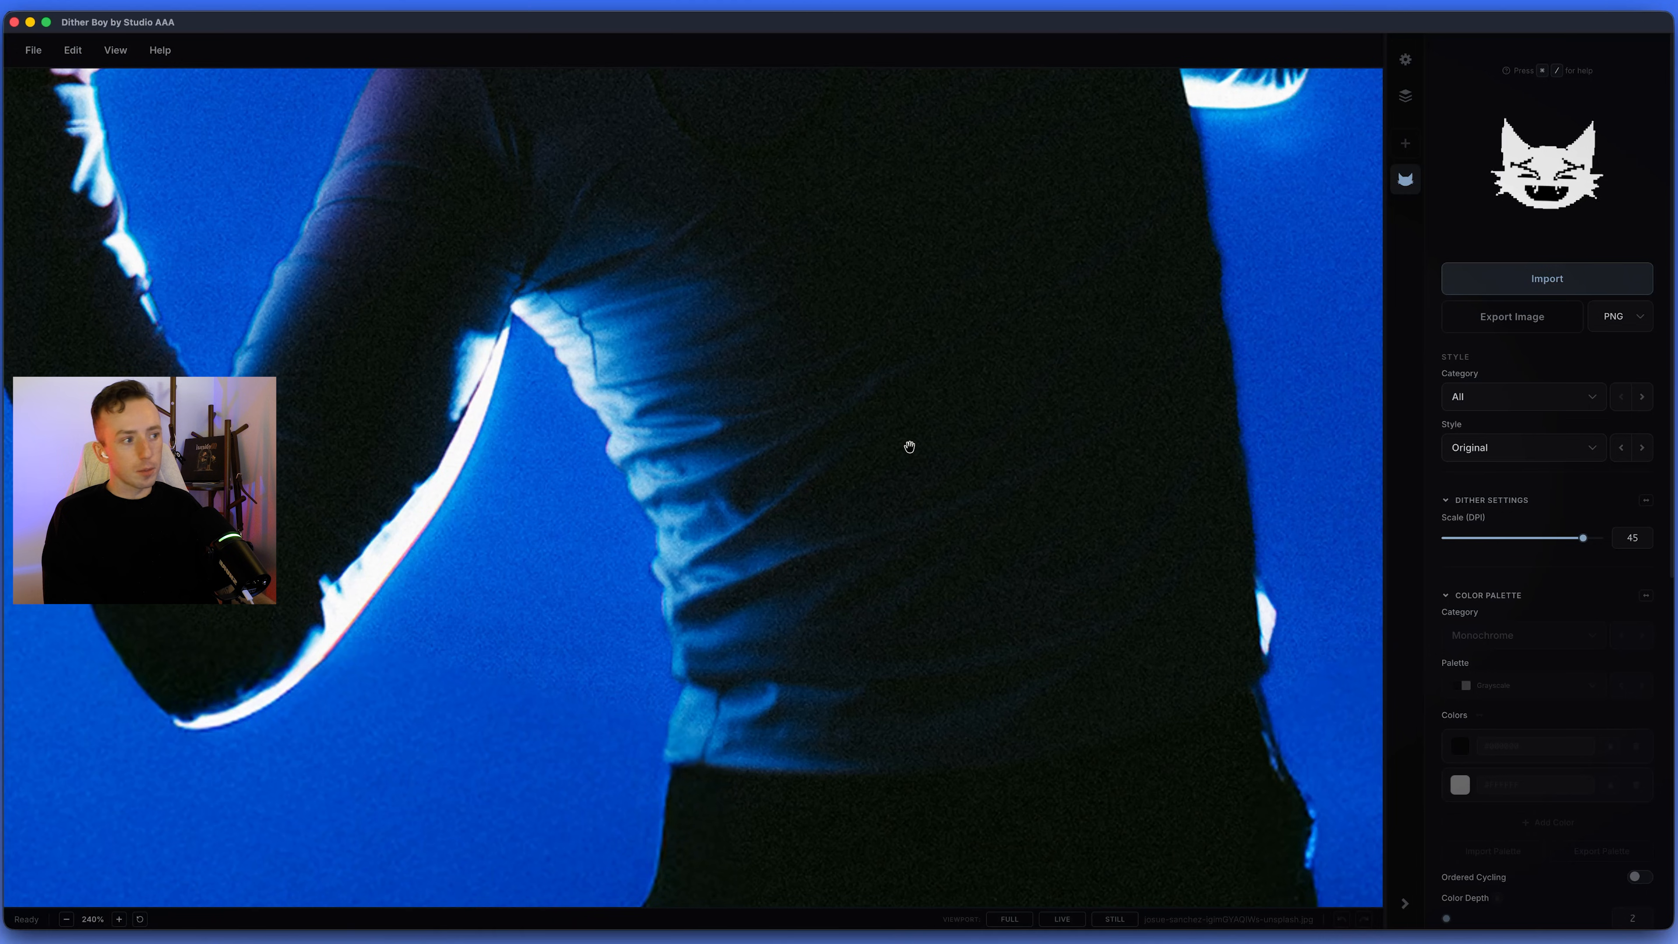
{"action": "scroll", "coordinate": [690, 555], "scroll_direction": "down", "scroll_amount": 3}
{"action": "scroll", "coordinate": [746, 529], "scroll_direction": "down", "scroll_amount": 3}
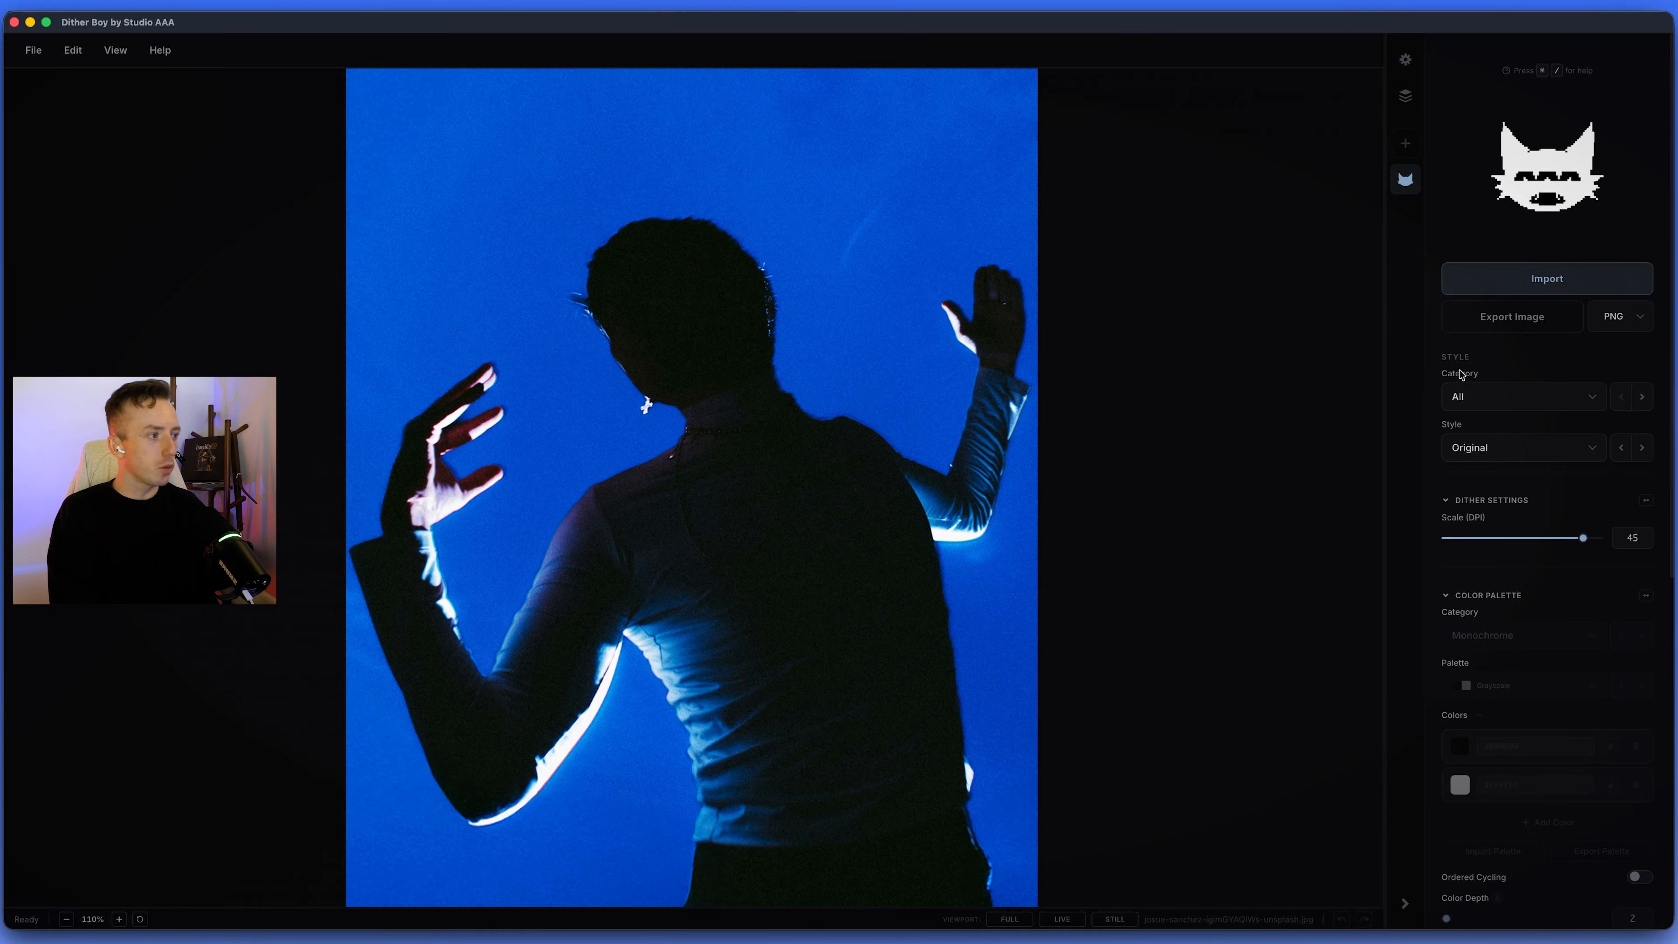
Expand the Presets section of the image settings.
{"action": "scroll", "coordinate": [1461, 374], "scroll_direction": "down", "scroll_amount": 10}
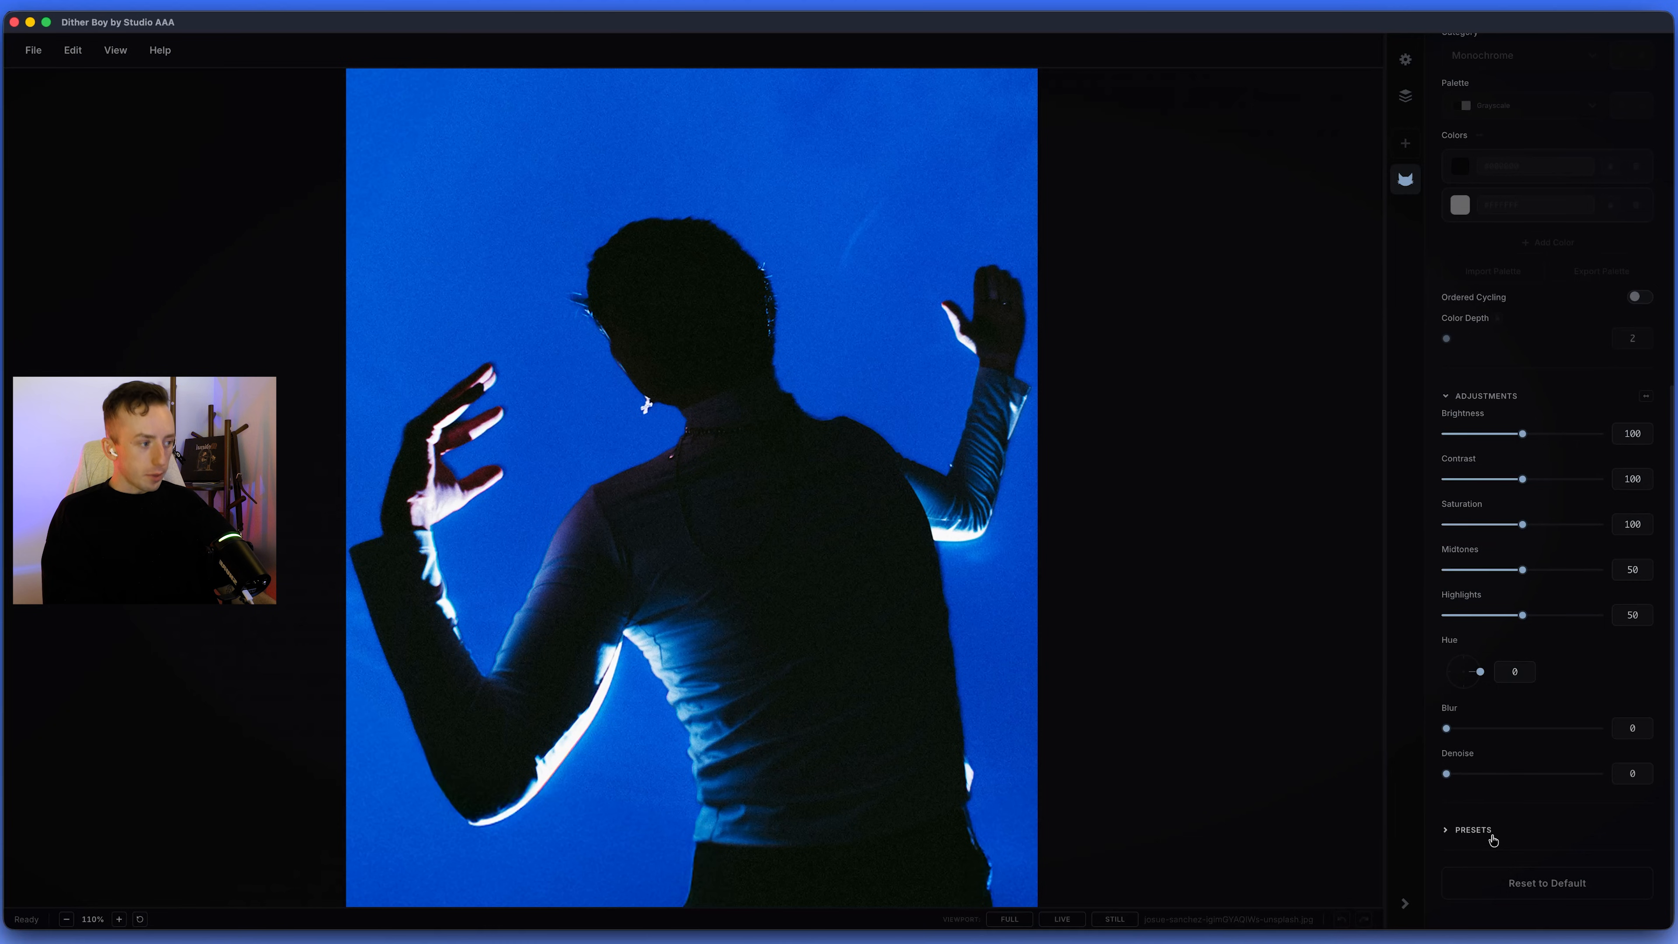
{"action": "left_click", "coordinate": [1474, 830]}
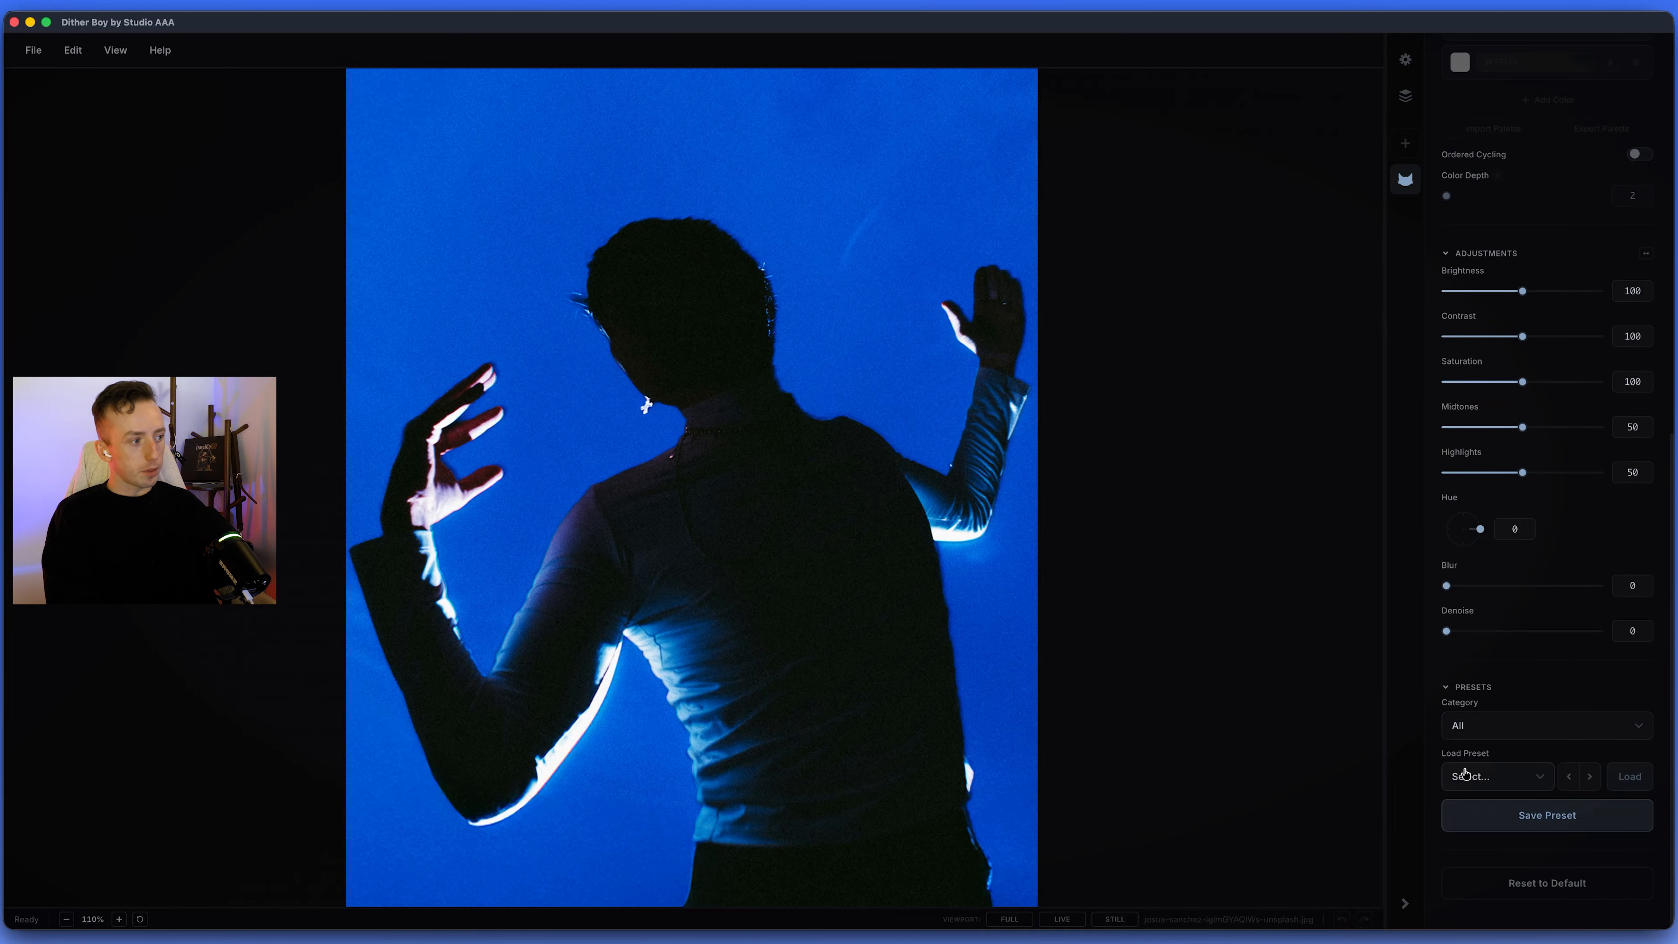
Review the saved presets in the Preferences library and close Preferences.
{"action": "left_click", "coordinate": [1406, 59]}
{"action": "left_click", "coordinate": [1383, 82]}
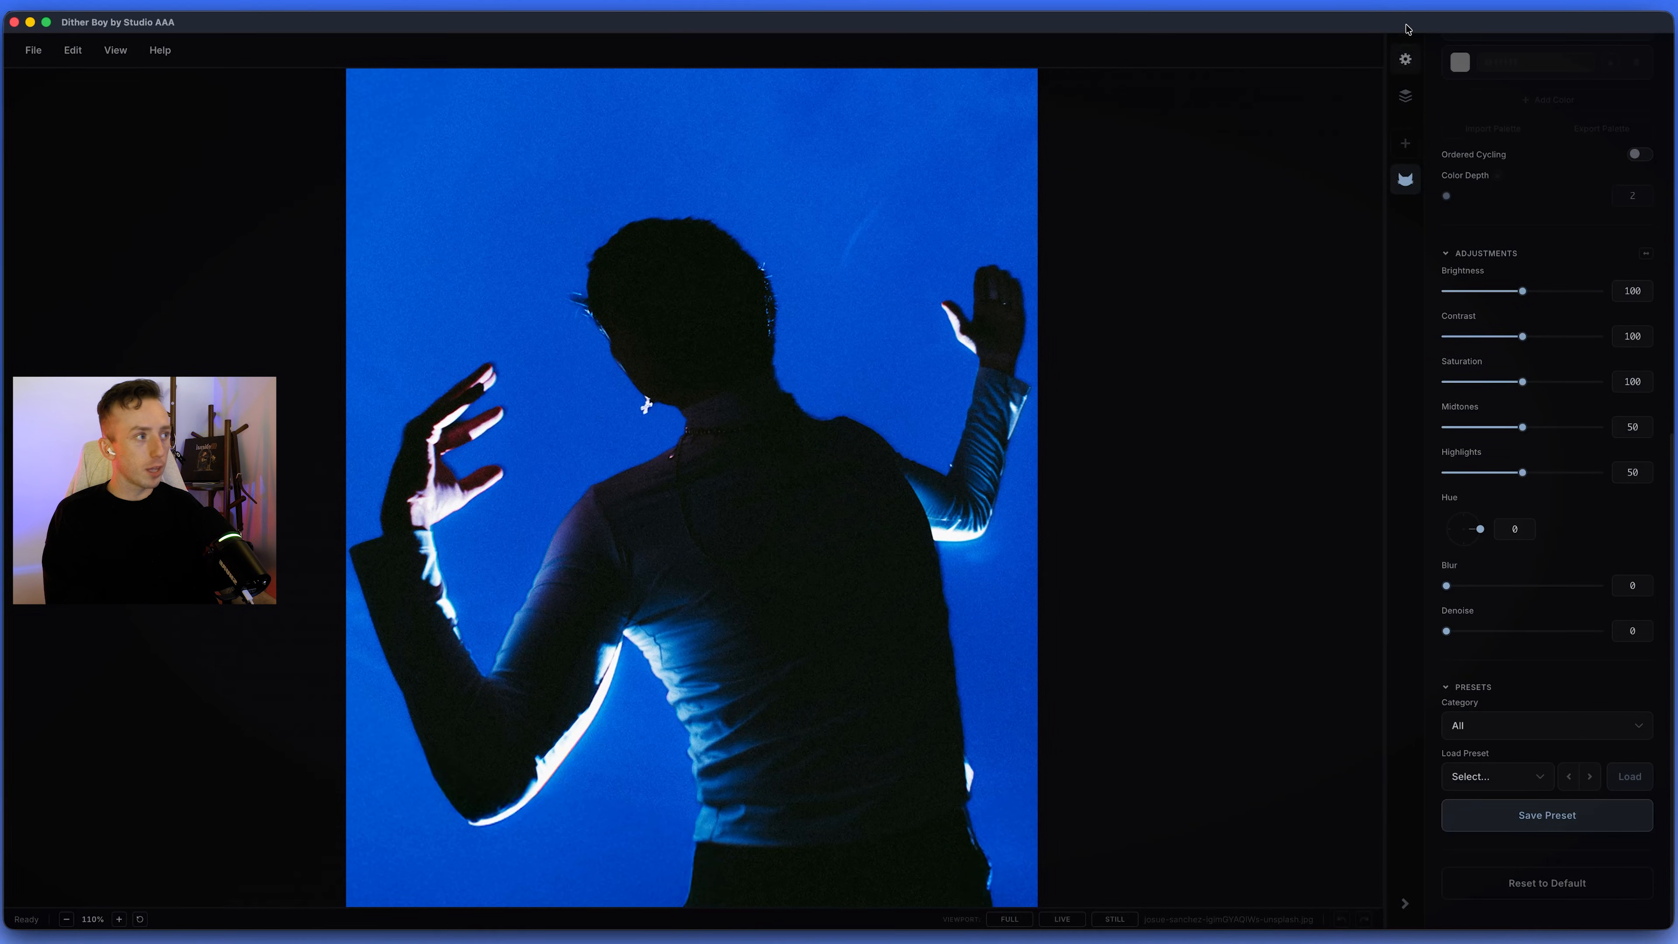
{"action": "left_click", "coordinate": [1405, 59]}
{"action": "left_click", "coordinate": [803, 340]}
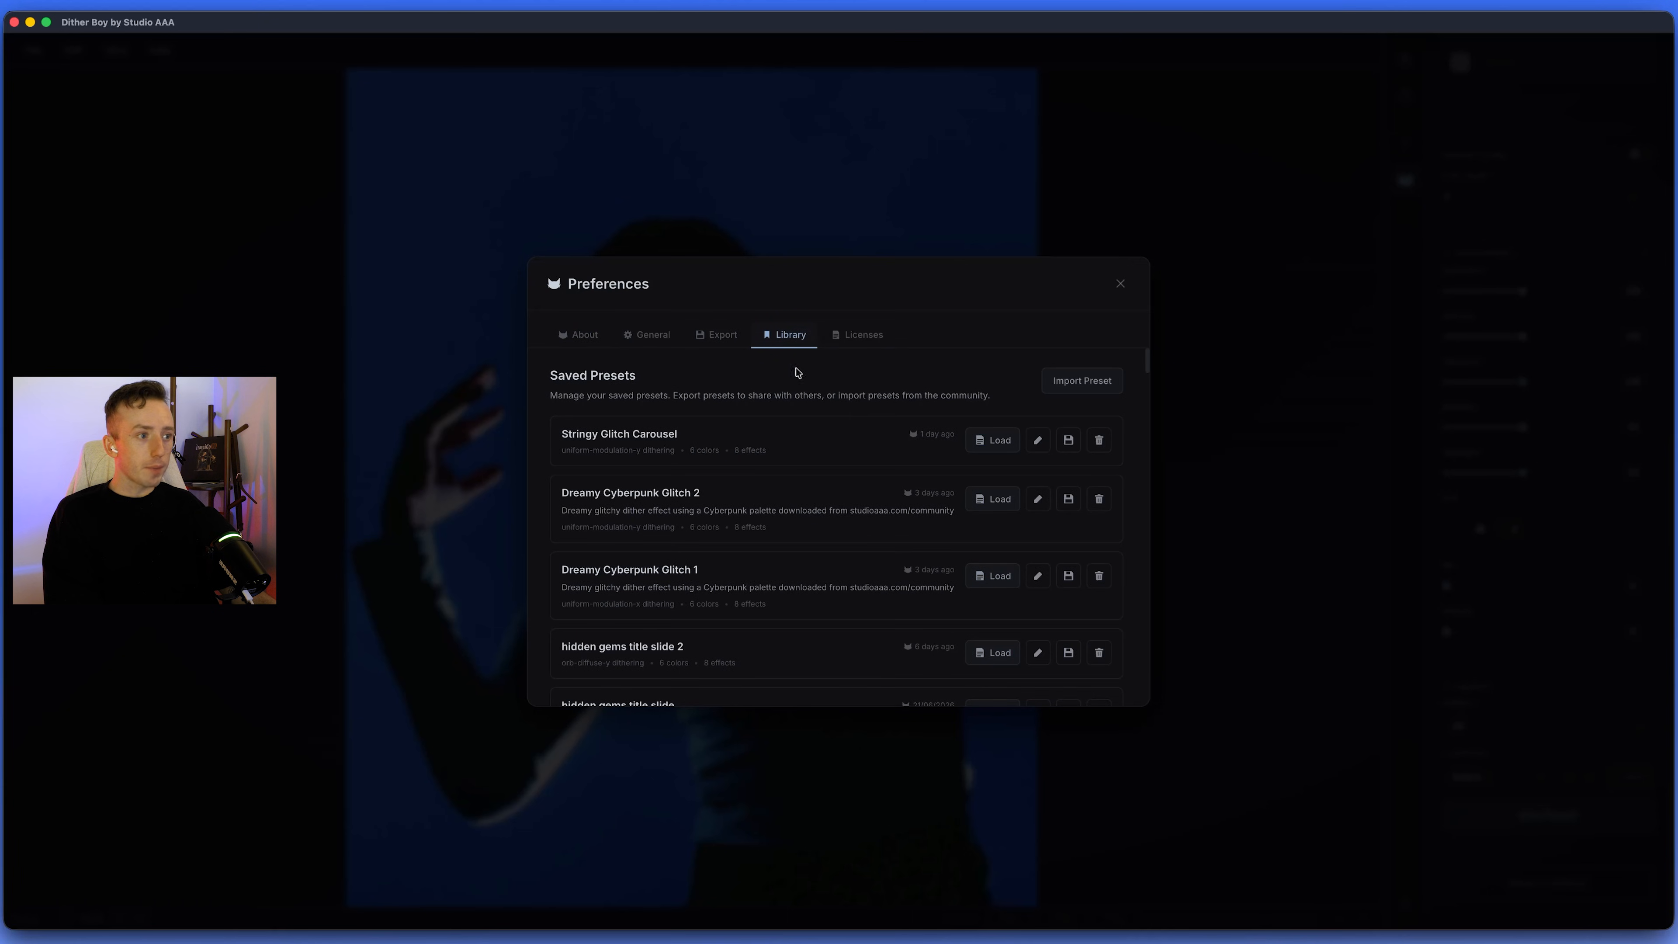
{"action": "scroll", "coordinate": [654, 578], "scroll_direction": "down", "scroll_amount": 10}
{"action": "scroll", "coordinate": [654, 572], "scroll_direction": "up", "scroll_amount": 10}
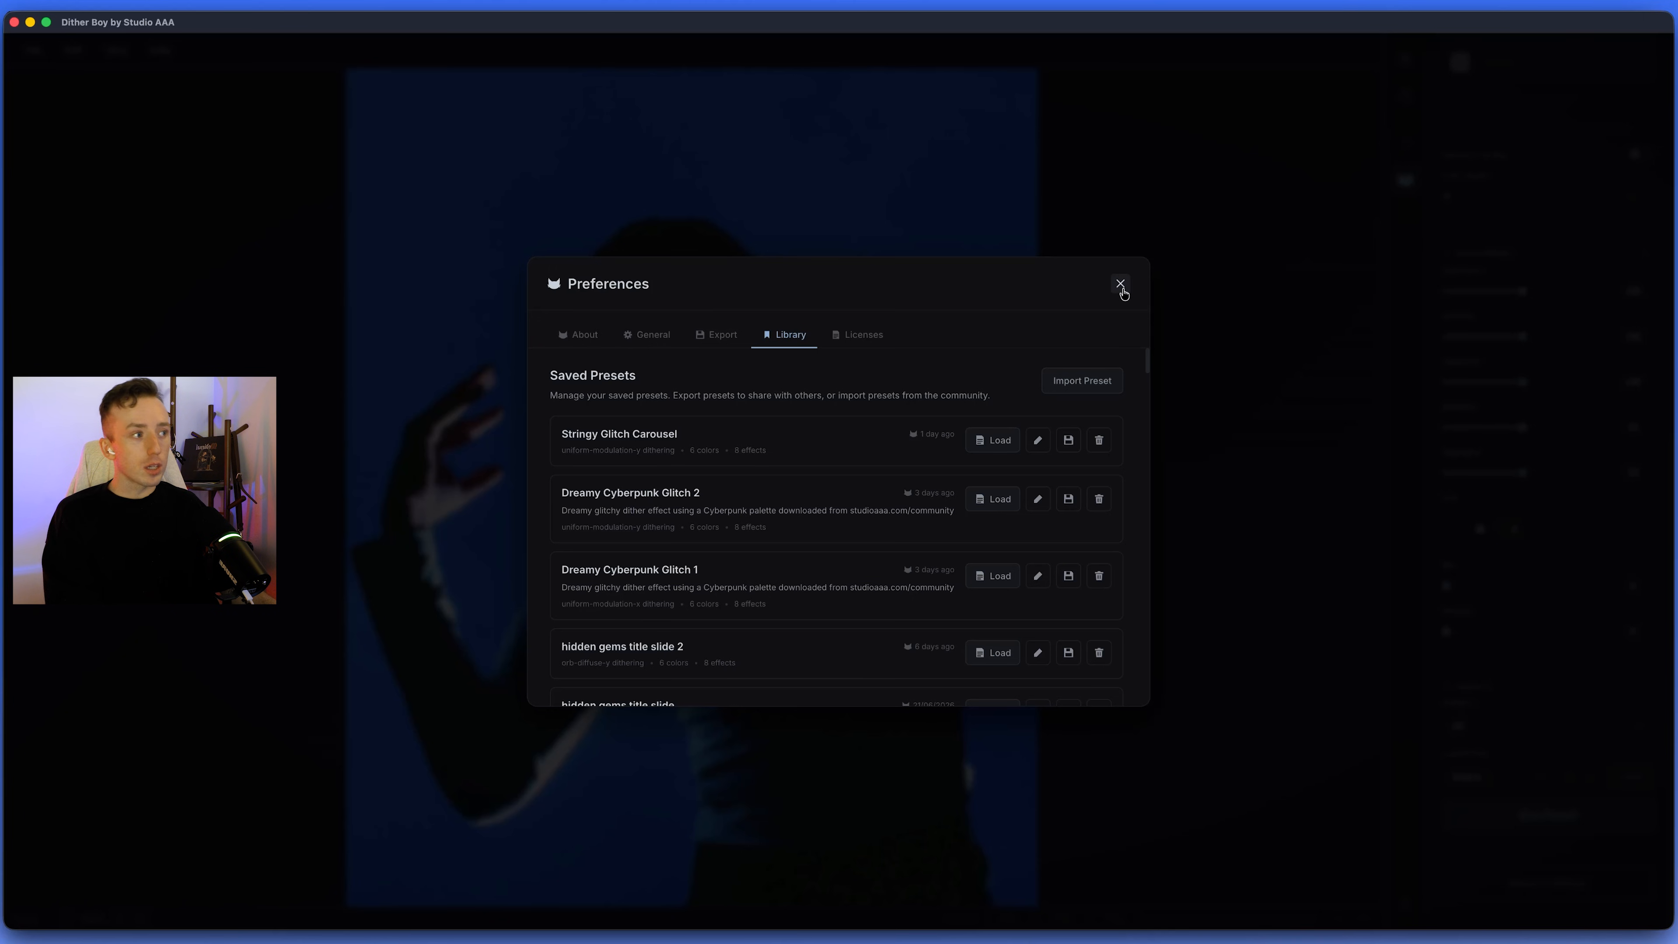
{"action": "left_click", "coordinate": [1121, 284]}
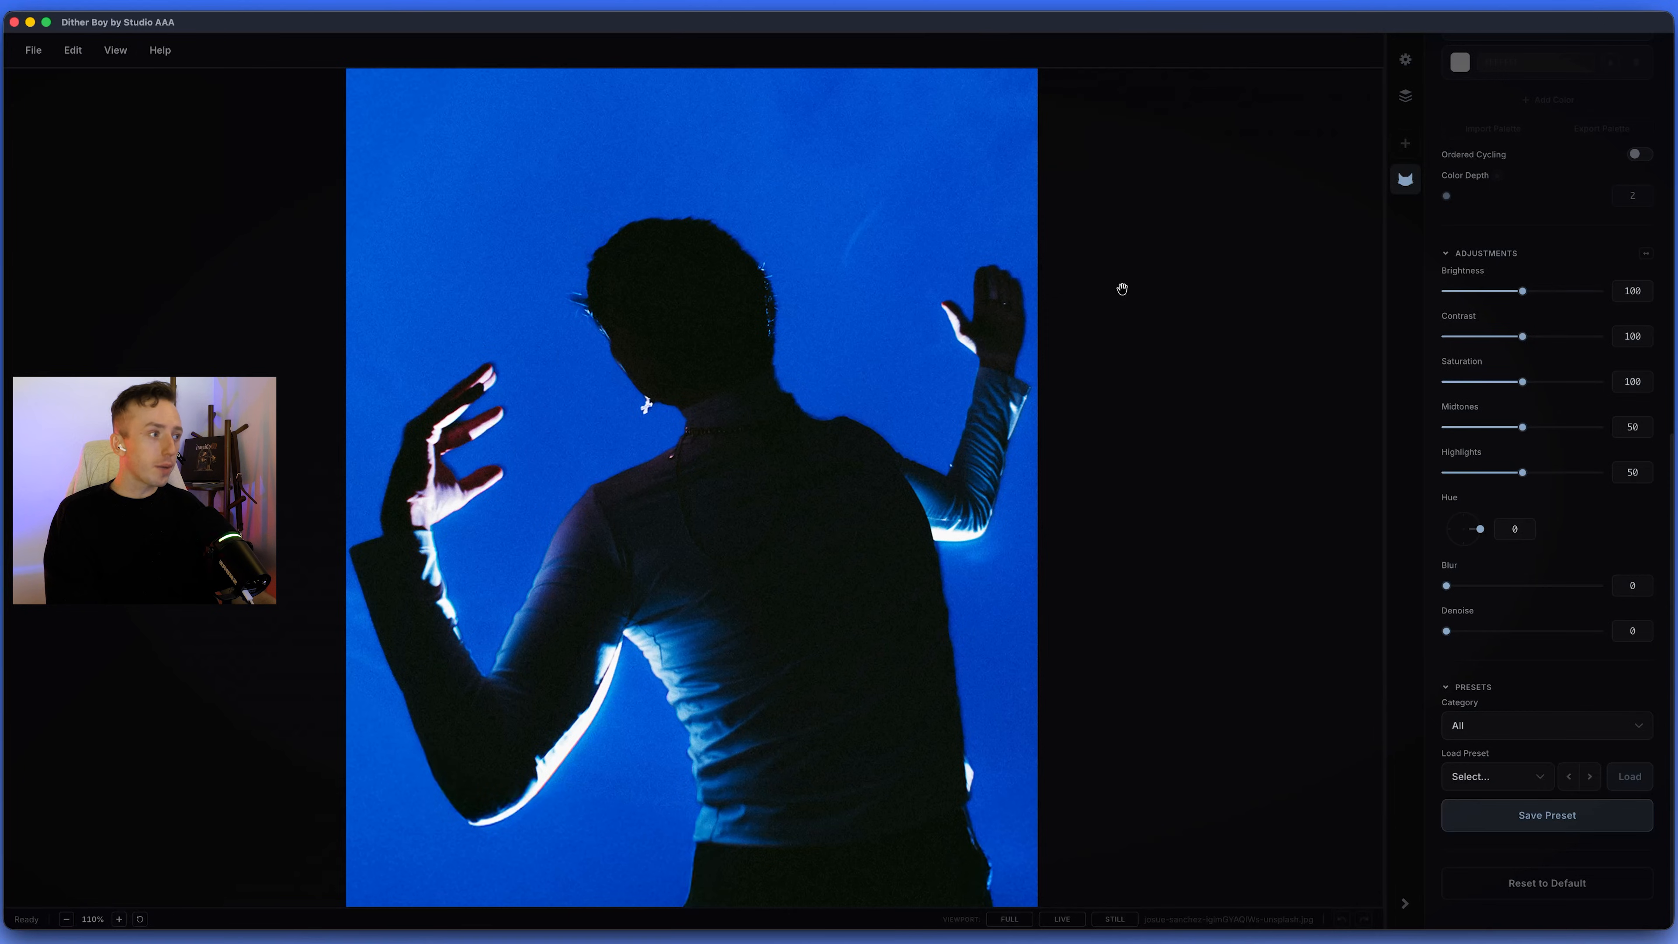
Load the saved preset Dreamy Cyberpunk Glitch 2 onto the silhouette photo.
{"action": "left_click", "coordinate": [1589, 782]}
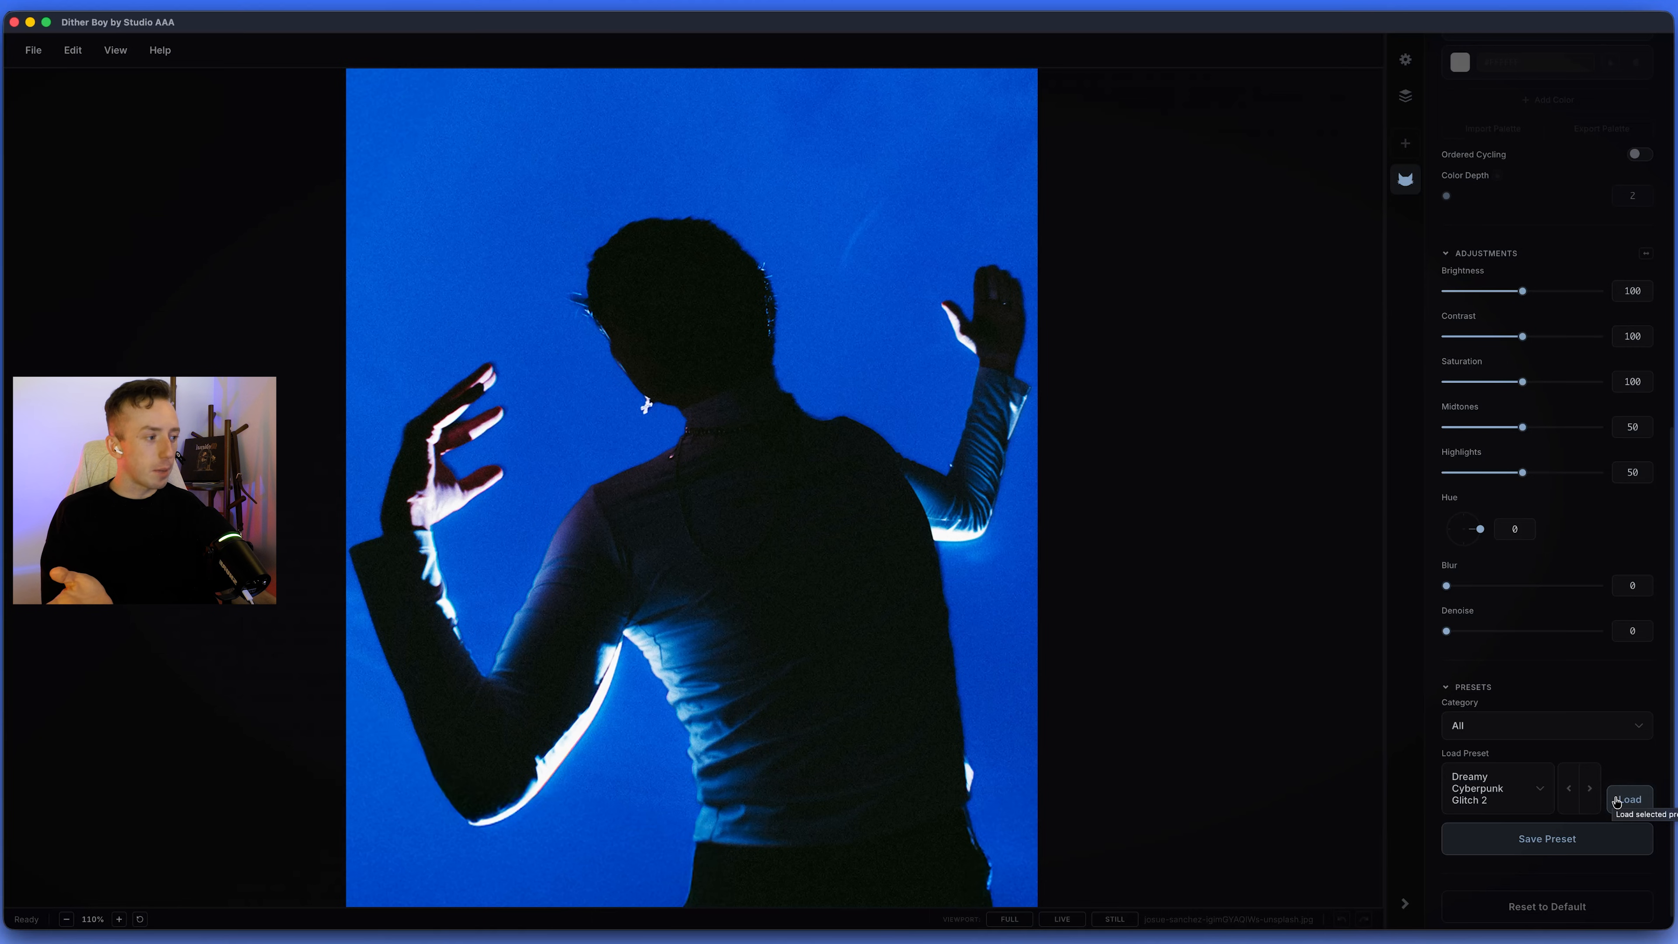
{"action": "left_click", "coordinate": [1616, 801]}
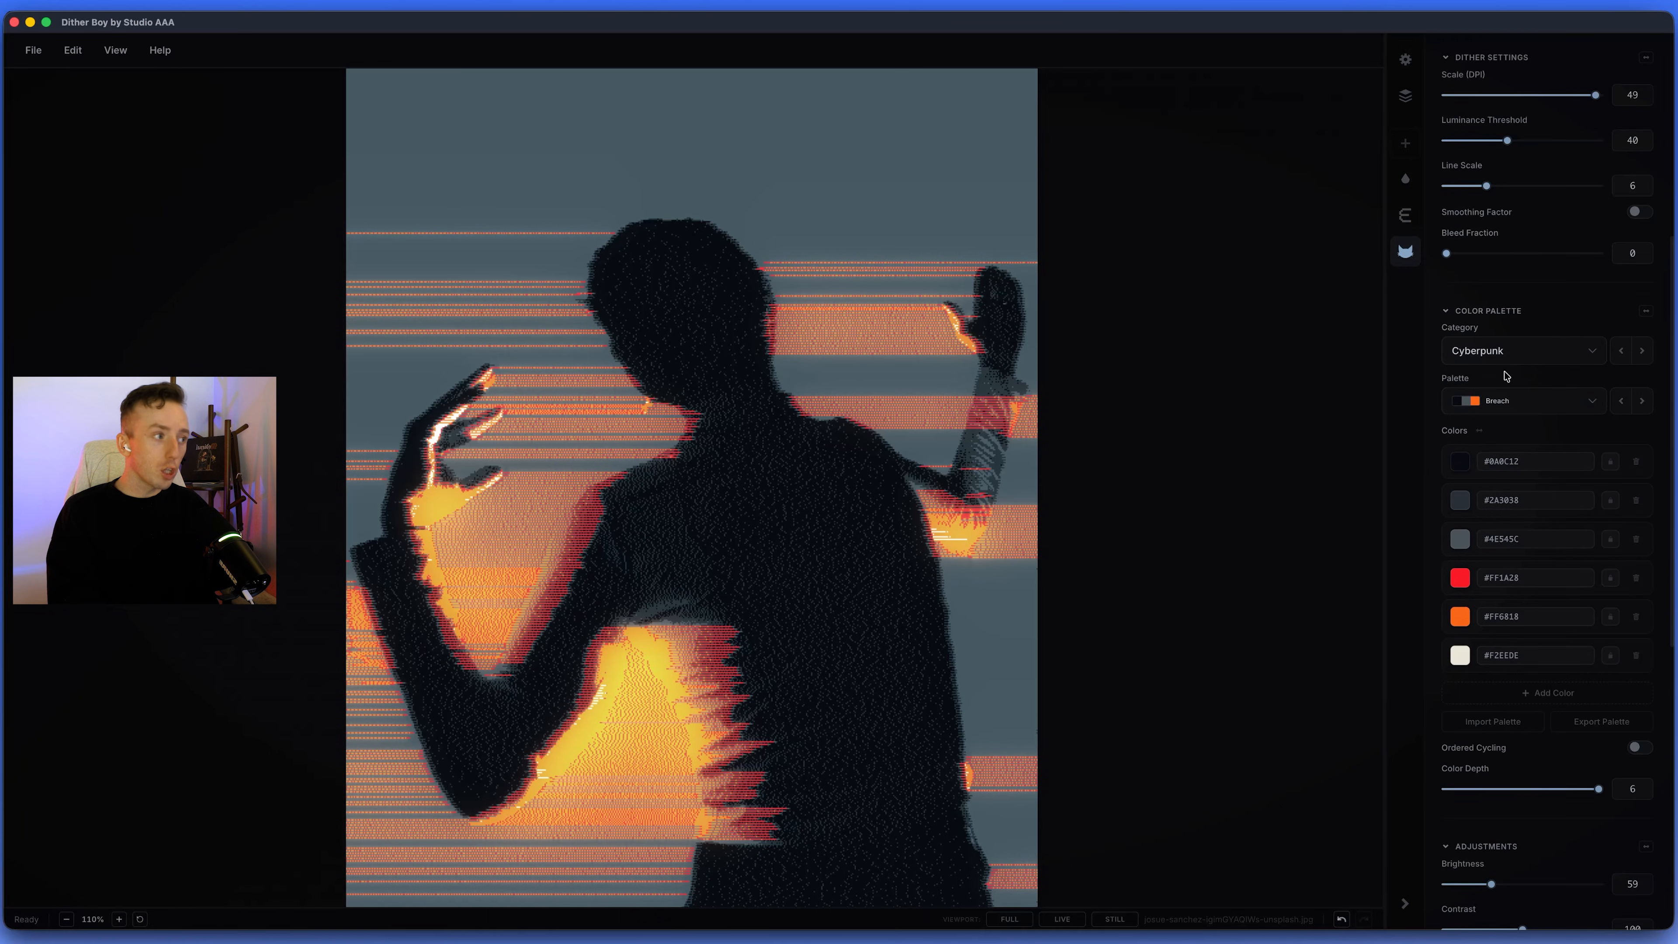
Look at the bulk import options for color palettes and close the dialog without importing.
{"action": "left_click", "coordinate": [1486, 729]}
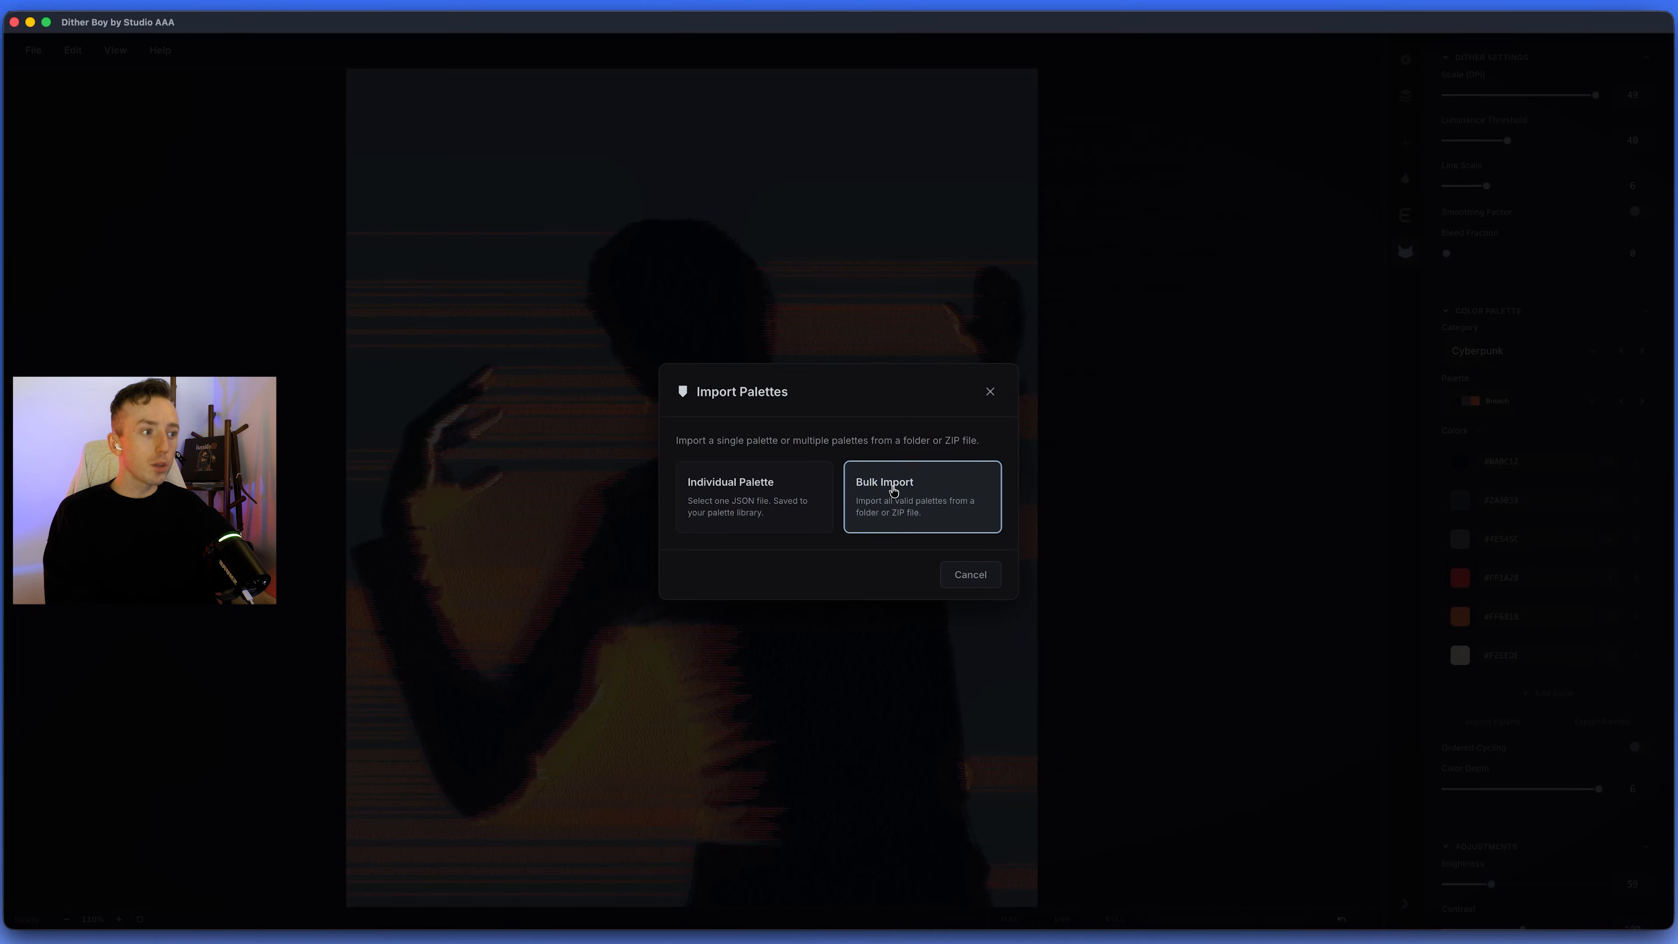
{"action": "left_click", "coordinate": [893, 490]}
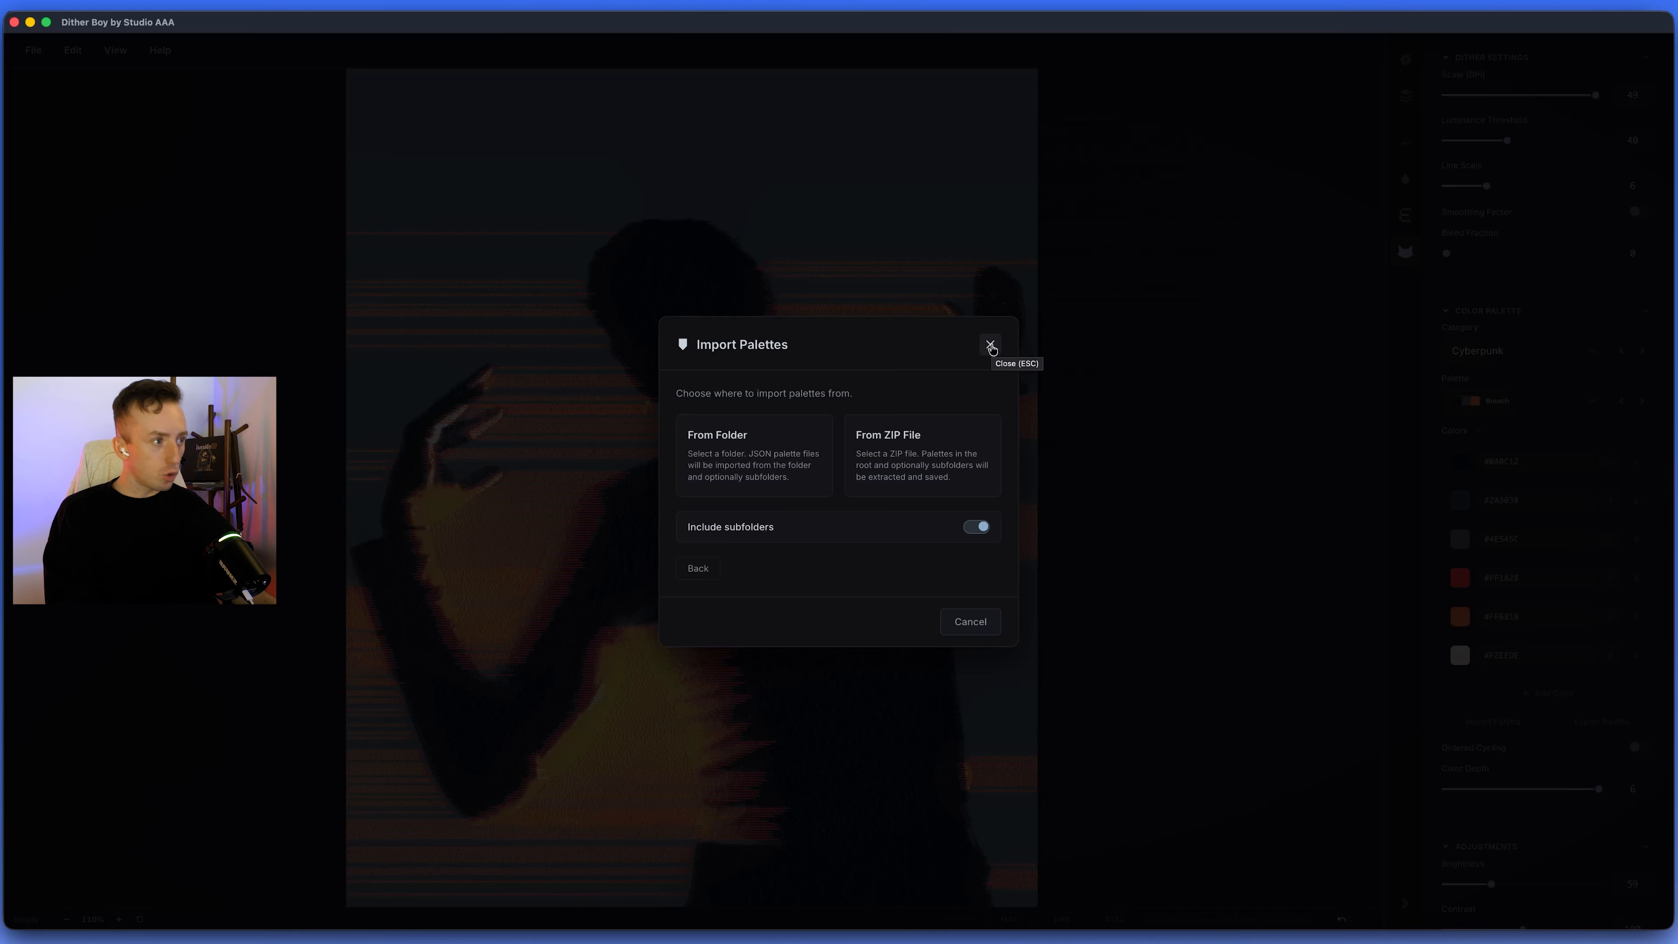
{"action": "left_click", "coordinate": [990, 346]}
Look through the palettes in the Cyberpunk category without choosing a different one.
{"action": "left_click", "coordinate": [1519, 400]}
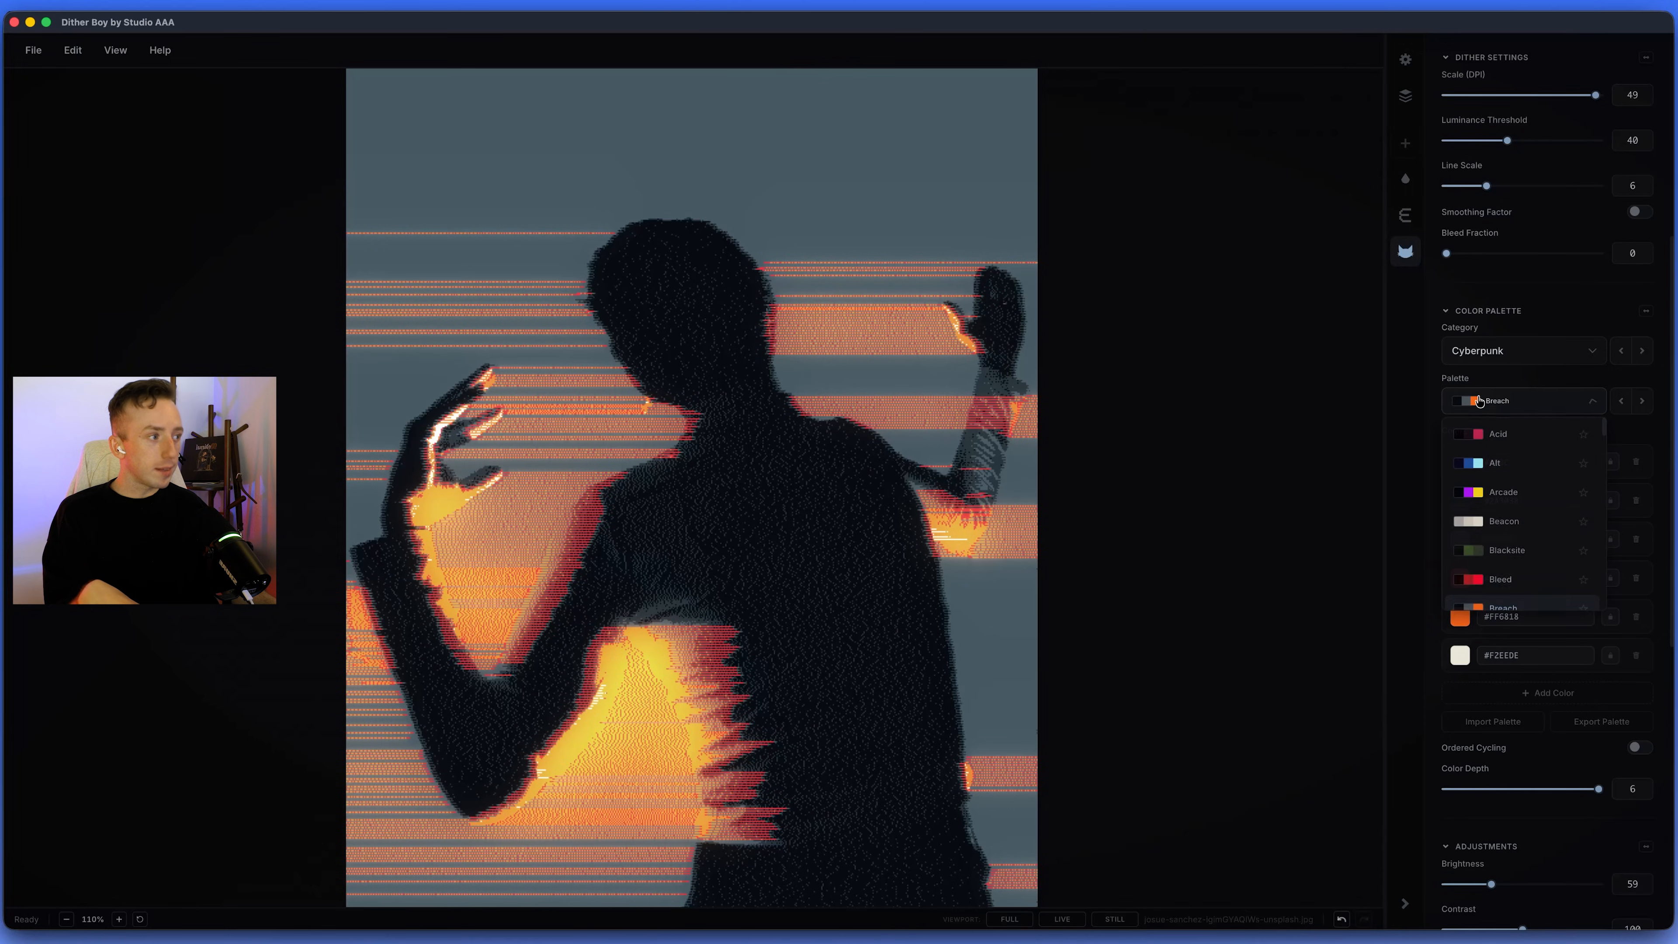
{"action": "scroll", "coordinate": [1526, 522], "scroll_direction": "down", "scroll_amount": 5}
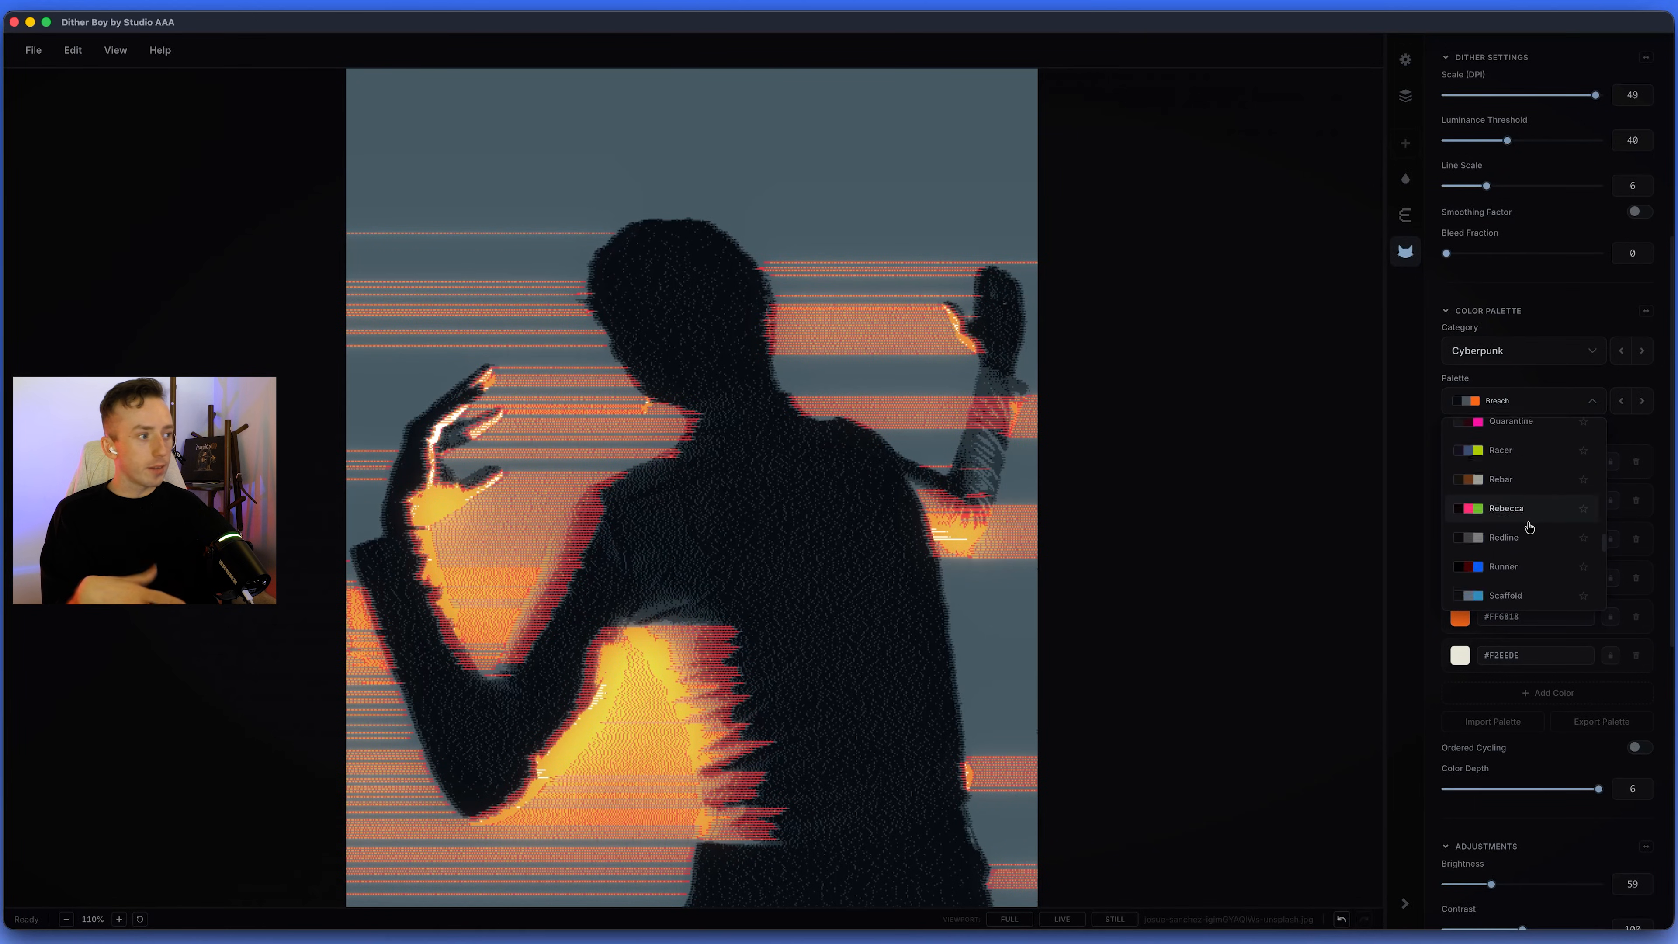
{"action": "left_click", "coordinate": [1301, 515]}
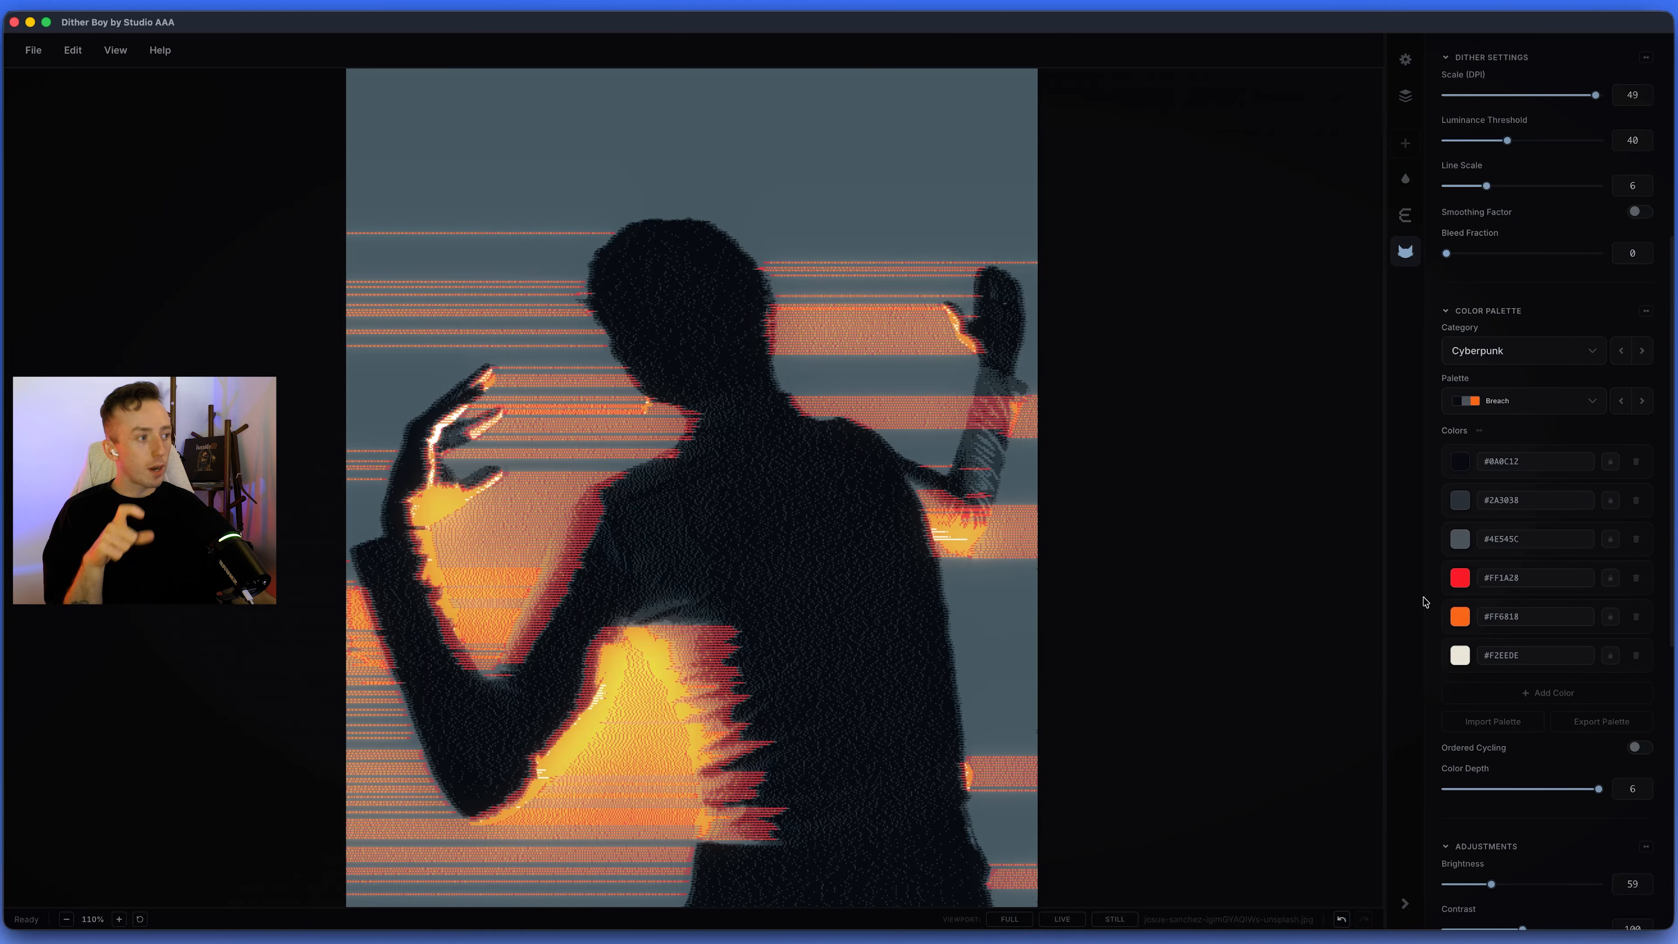
Examine the loaded preset's Uniform Modulation Y style and dither settings alongside the glitched image.
{"action": "scroll", "coordinate": [1510, 491], "scroll_direction": "up", "scroll_amount": 4}
{"action": "scroll", "coordinate": [1509, 491], "scroll_direction": "up", "scroll_amount": 3}
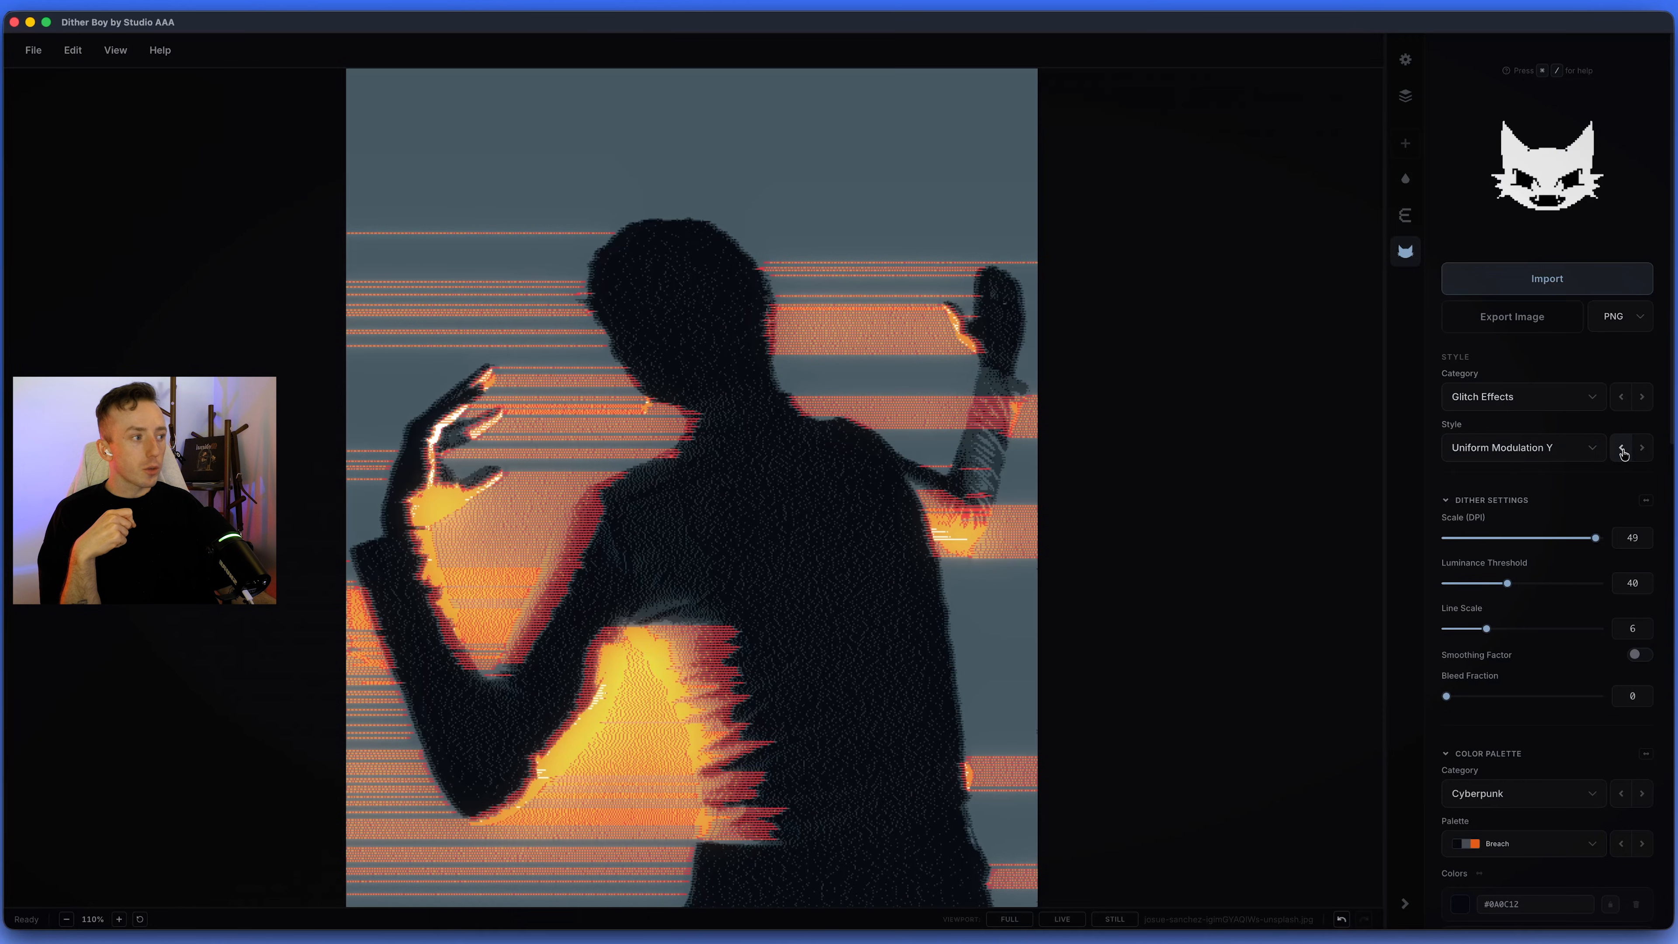
{"action": "left_click", "coordinate": [1605, 451]}
{"action": "left_click", "coordinate": [522, 572]}
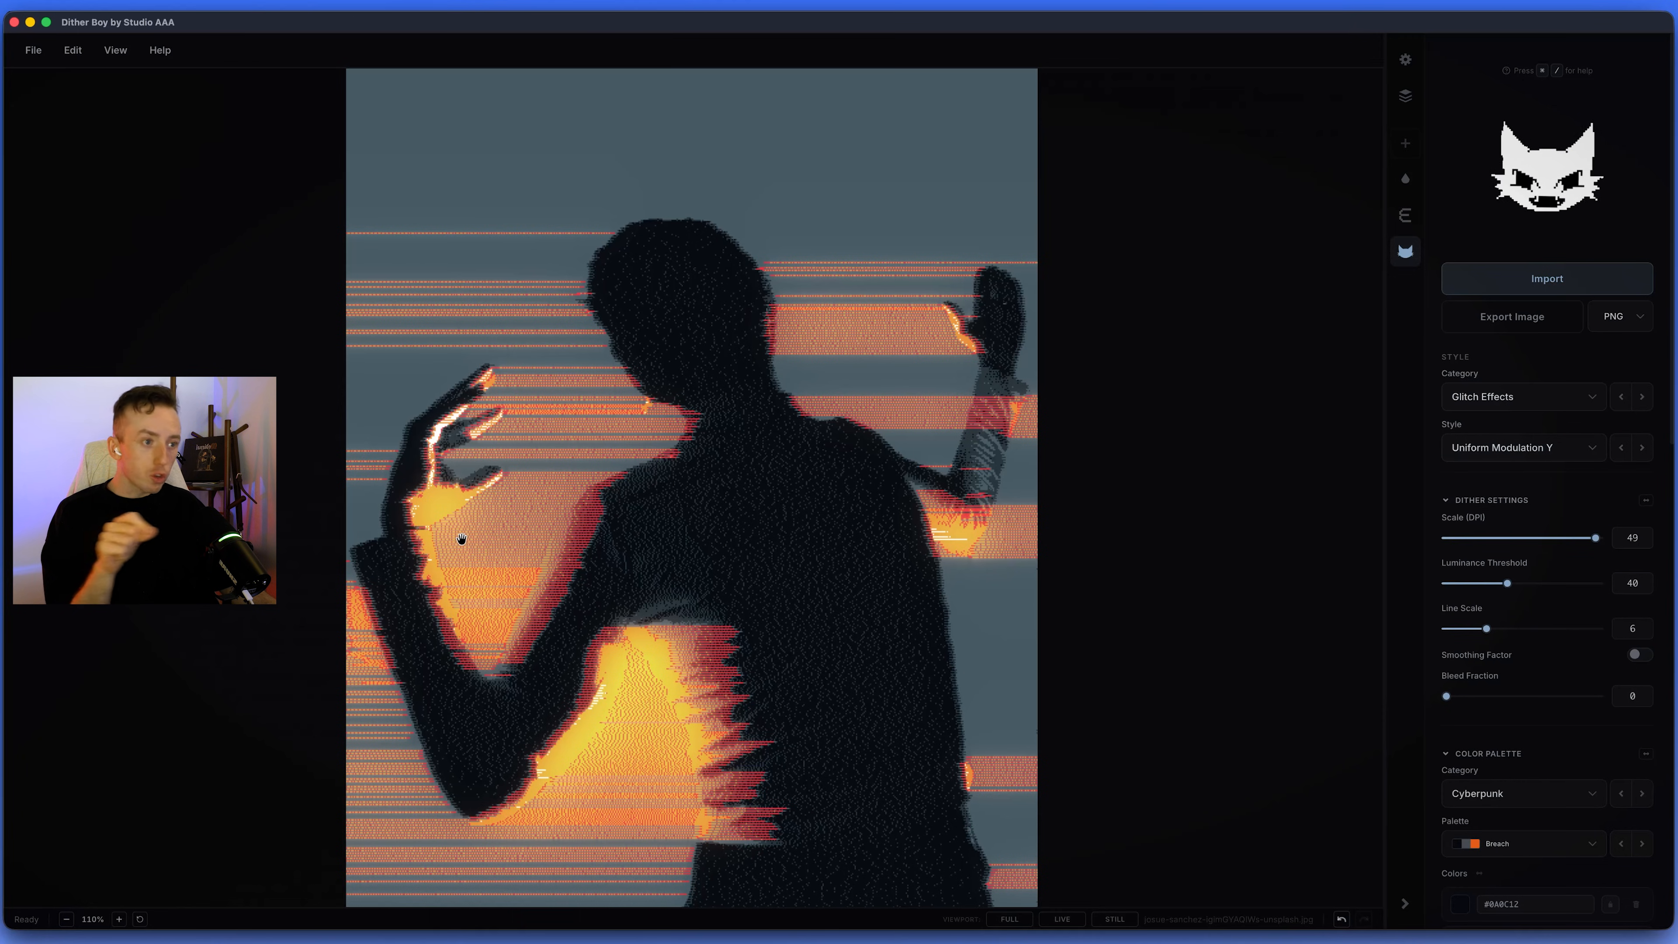
{"action": "left_click", "coordinate": [1406, 215]}
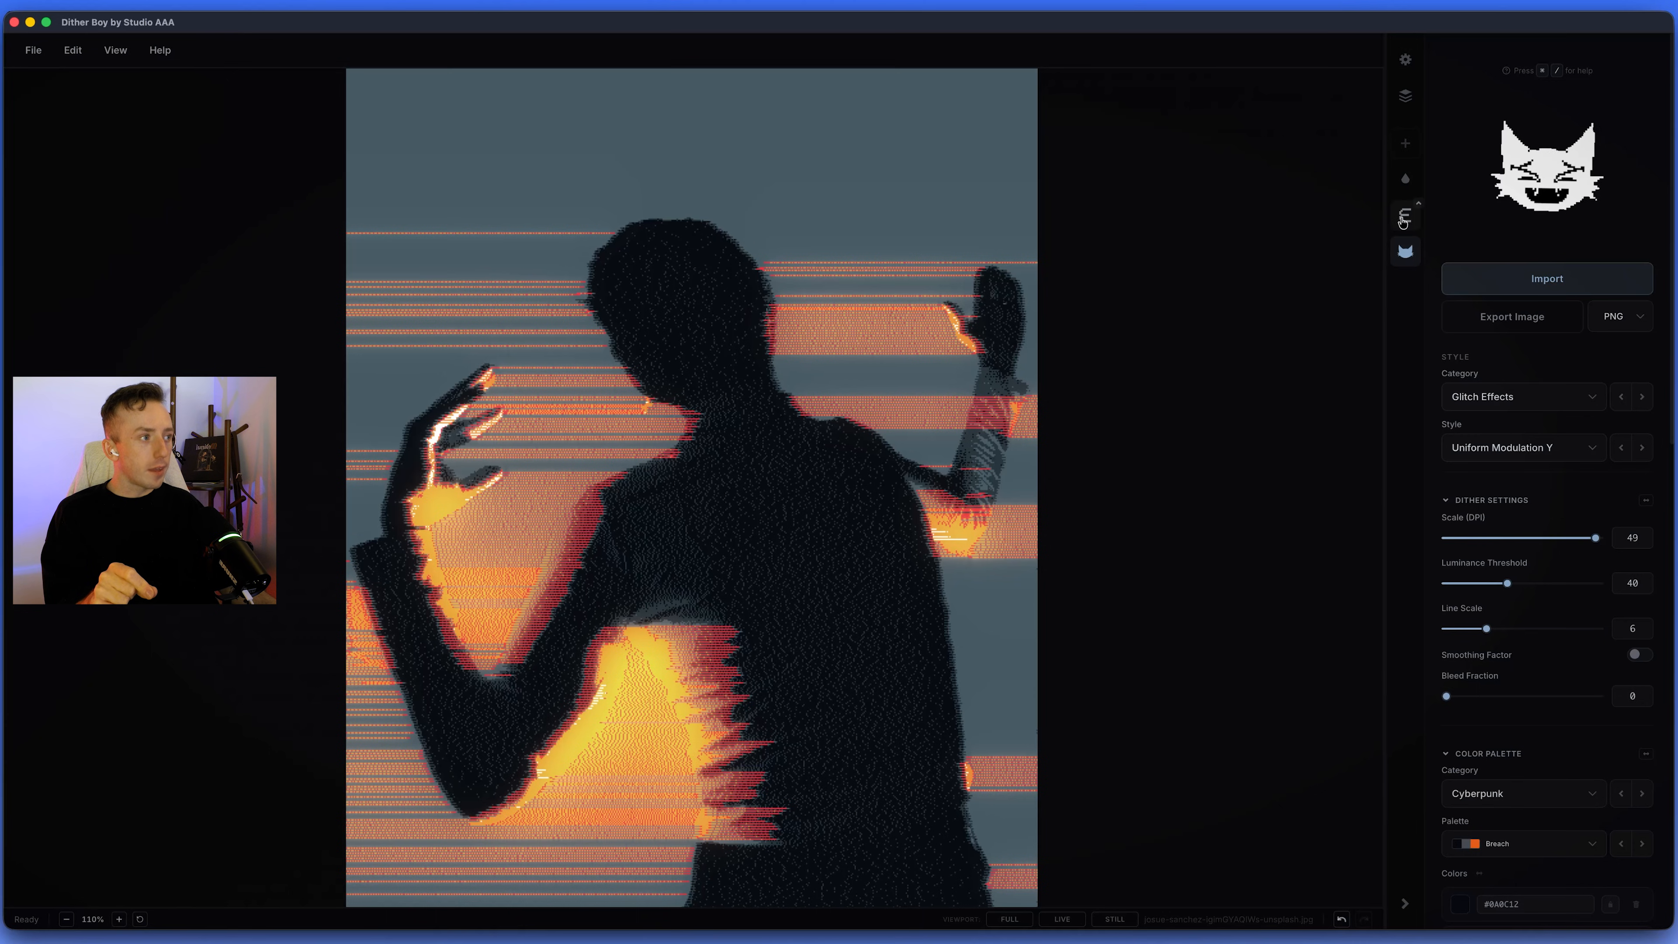
{"action": "left_click", "coordinate": [1406, 251]}
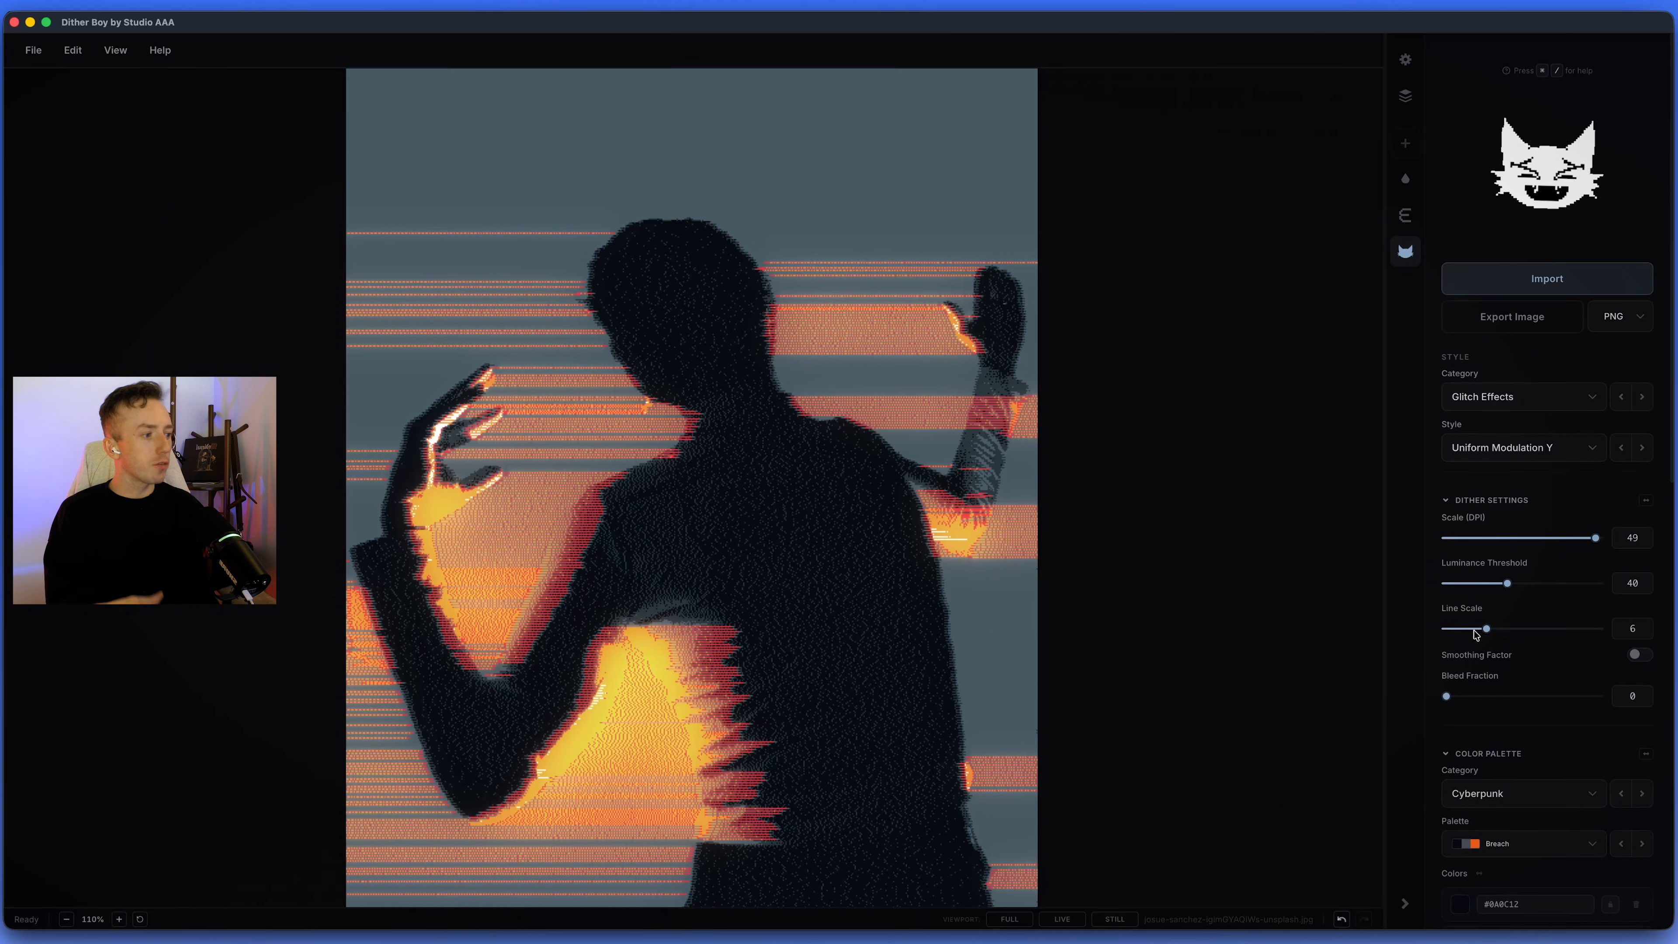
Tune the image adjustments to Brightness 41, Contrast 97 and Midtones 39.
{"action": "scroll", "coordinate": [1512, 634], "scroll_direction": "down", "scroll_amount": 6}
{"action": "scroll", "coordinate": [1513, 637], "scroll_direction": "down", "scroll_amount": 3}
{"action": "left_click_drag", "start_coordinate": [1491, 707], "coordinate": [1525, 753]}
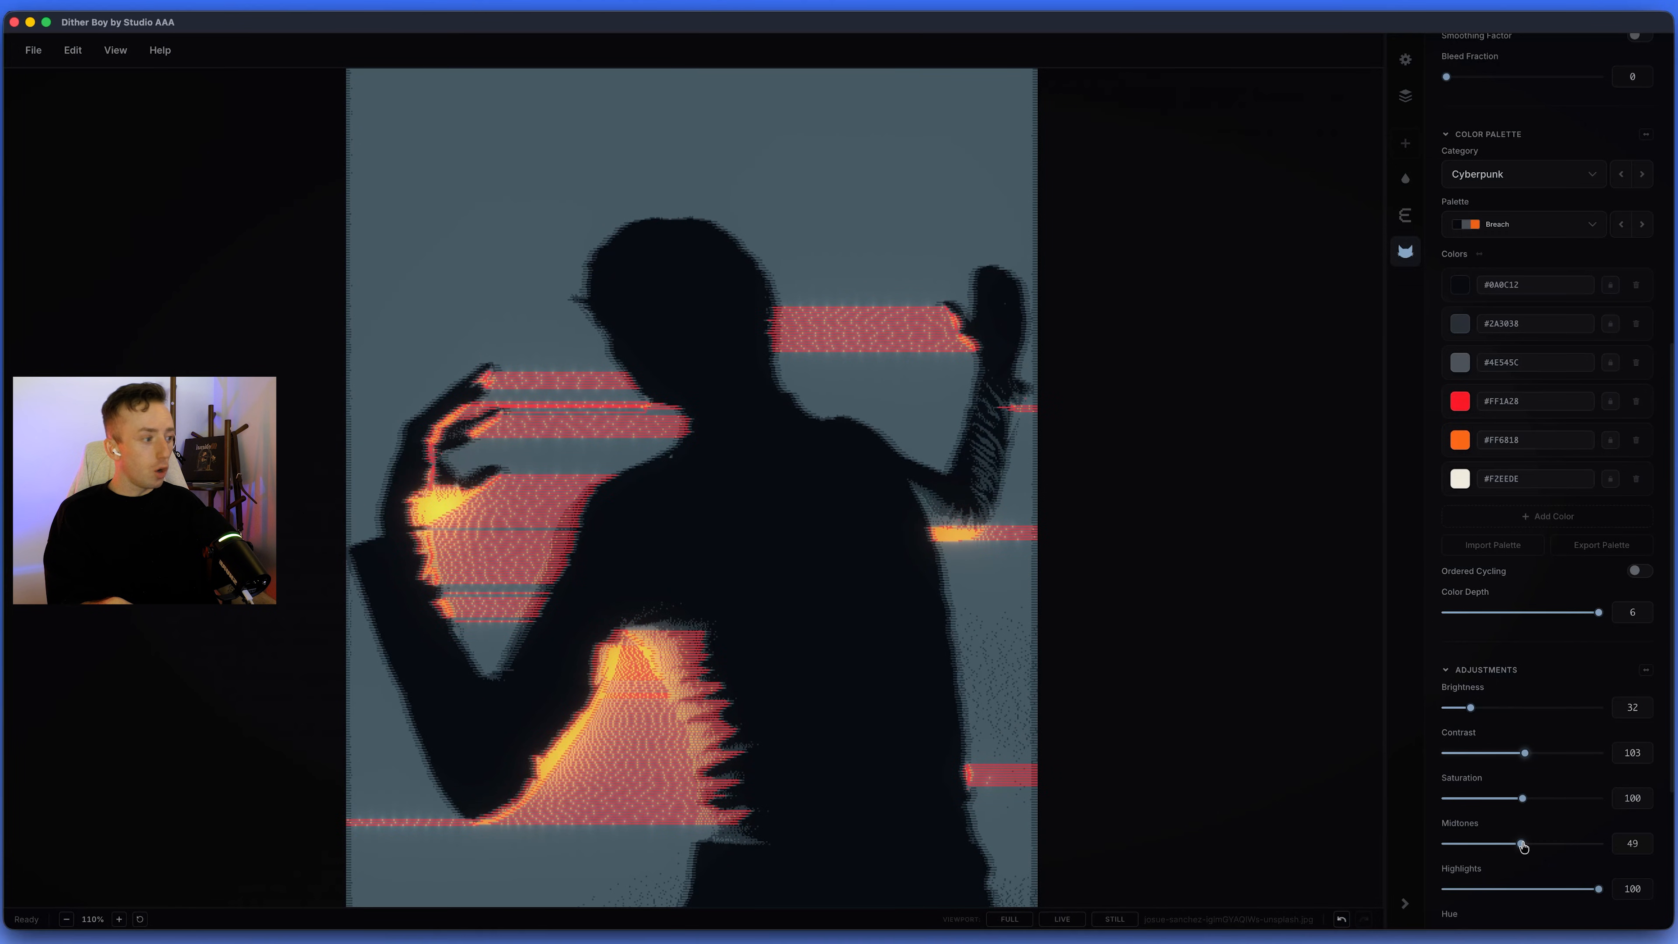
{"action": "left_click_drag", "start_coordinate": [1521, 845], "coordinate": [1517, 846]}
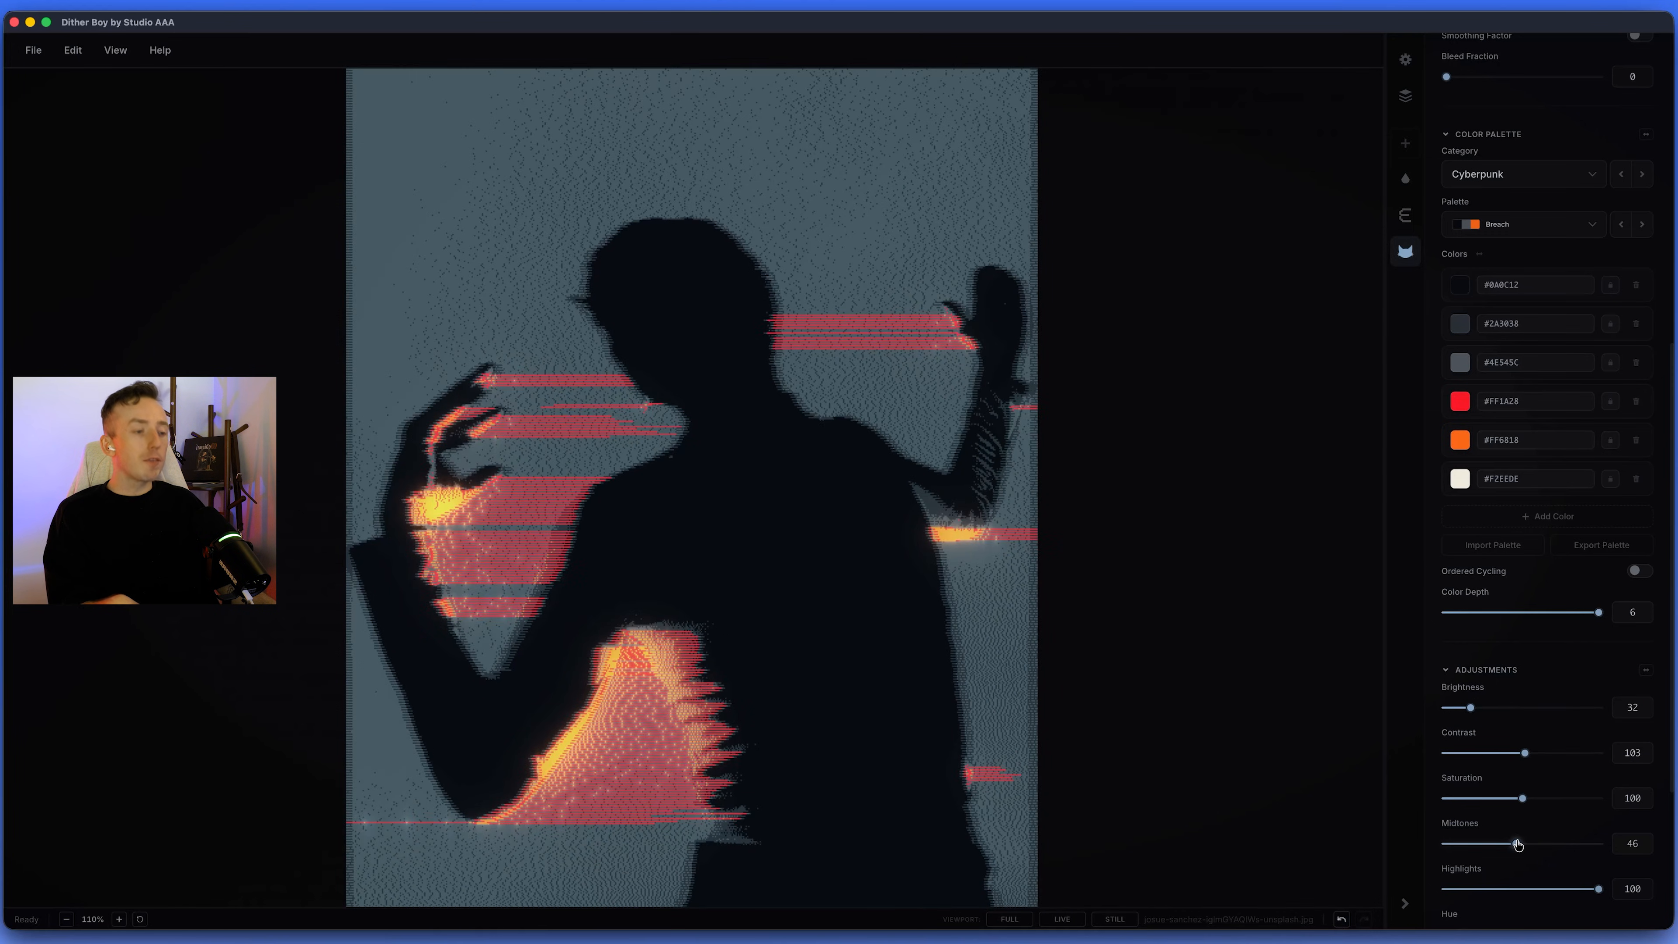
{"action": "left_click_drag", "start_coordinate": [1517, 845], "coordinate": [1501, 845]}
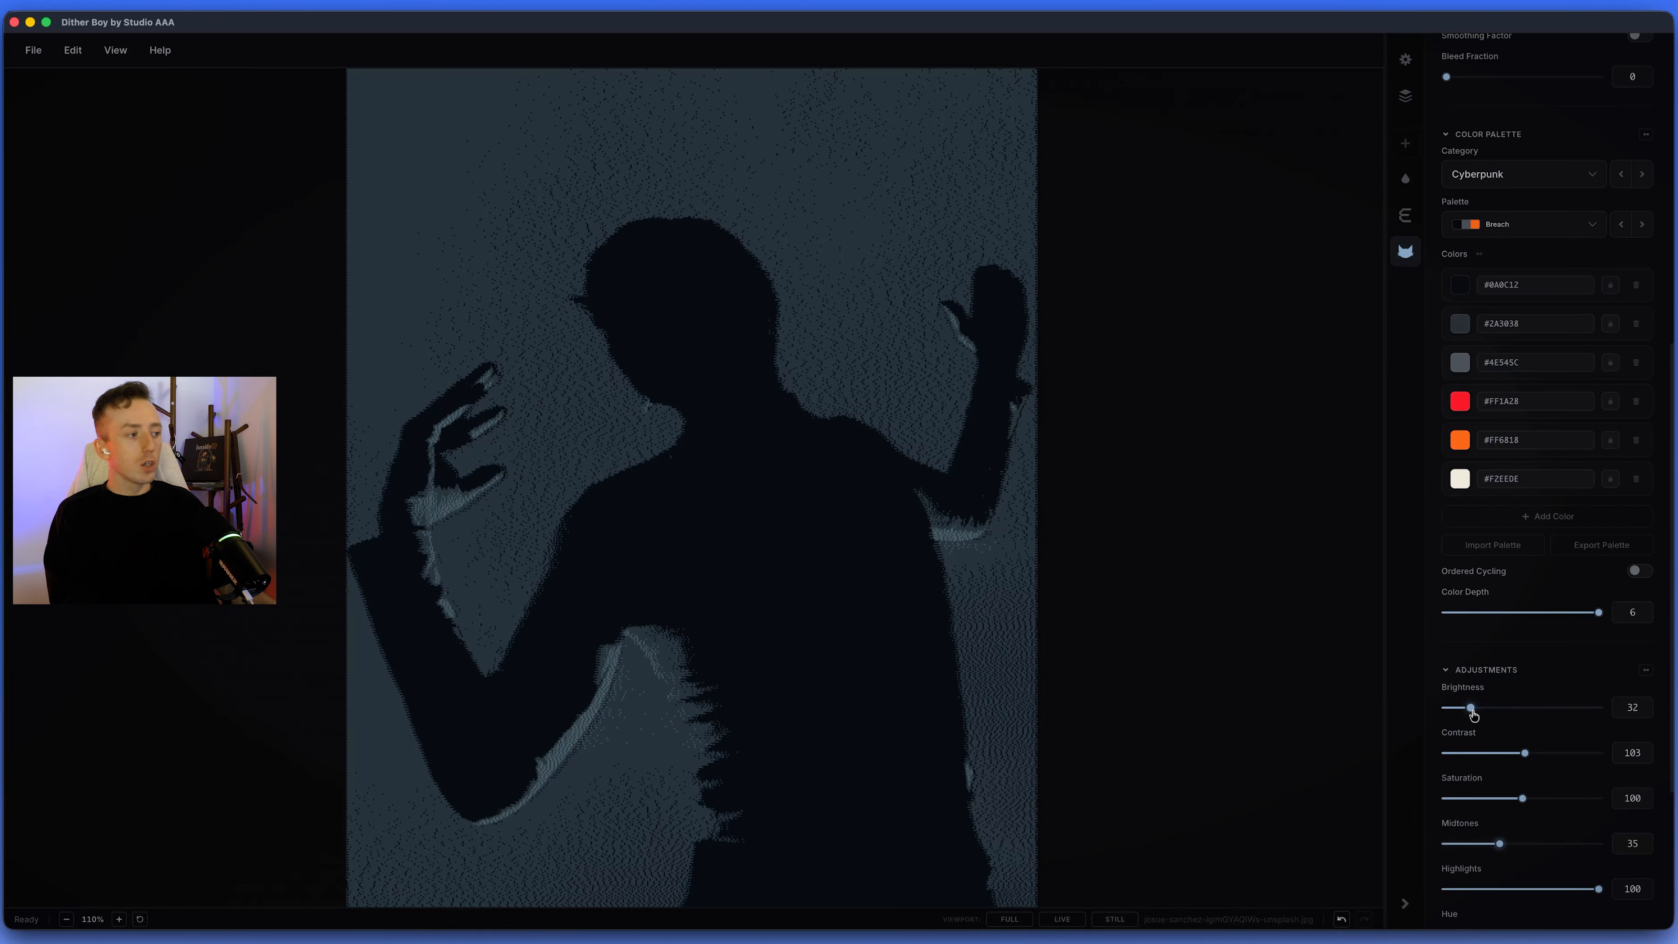
{"action": "left_click_drag", "start_coordinate": [1473, 709], "coordinate": [1521, 755]}
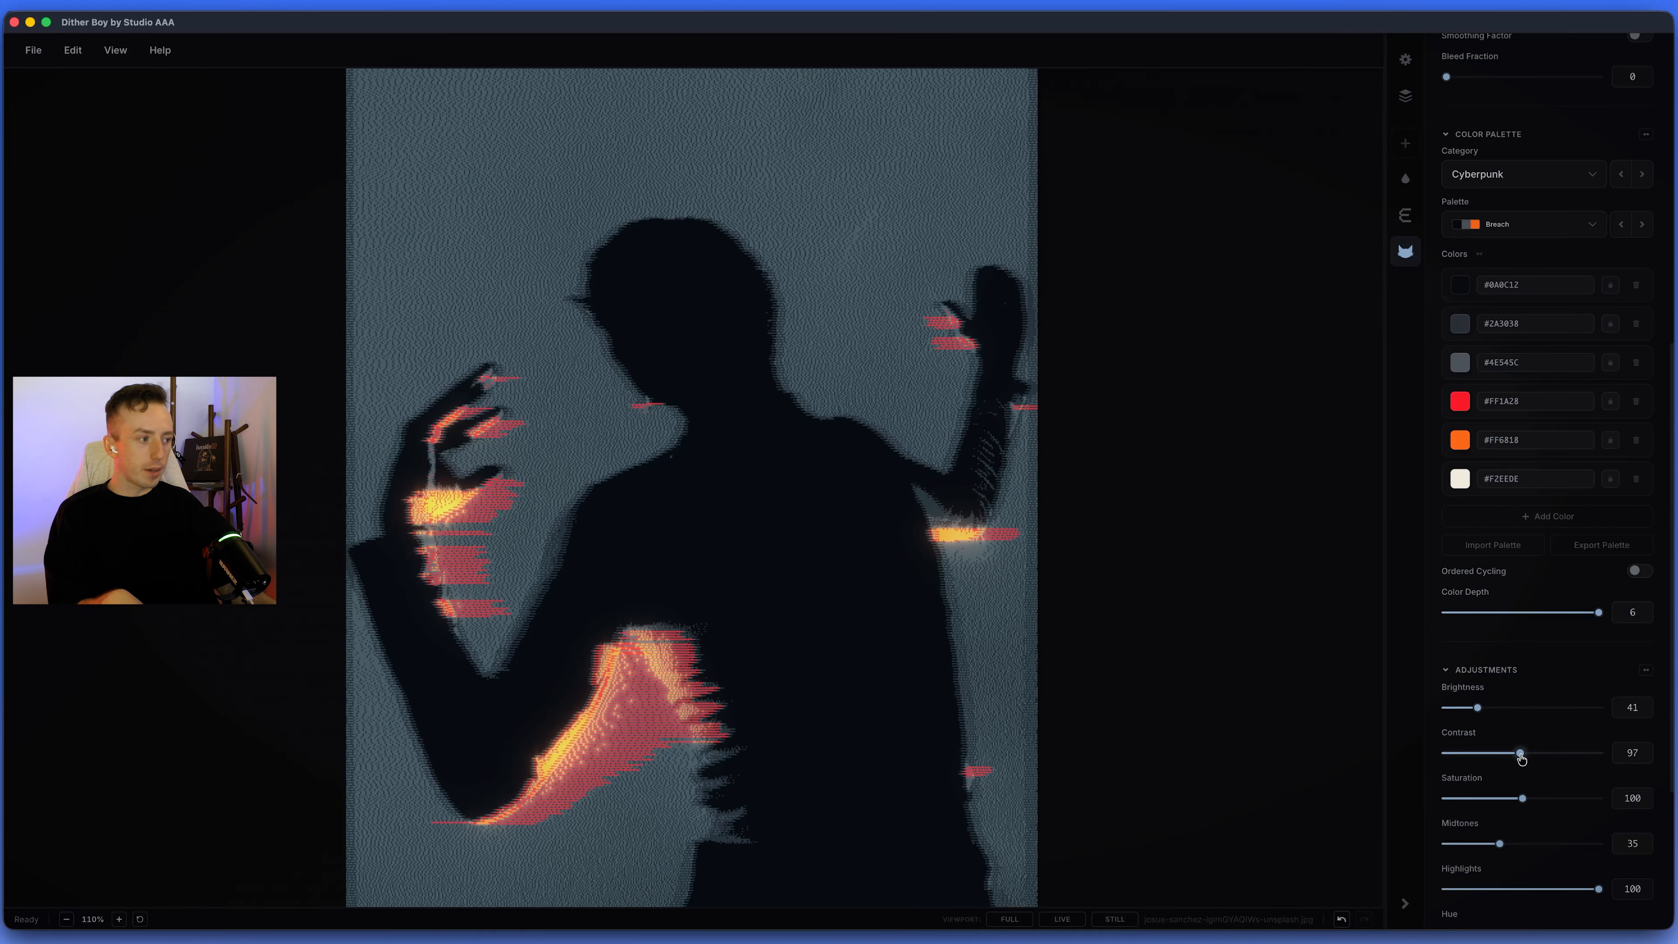
{"action": "left_click_drag", "start_coordinate": [1504, 847], "coordinate": [1507, 847]}
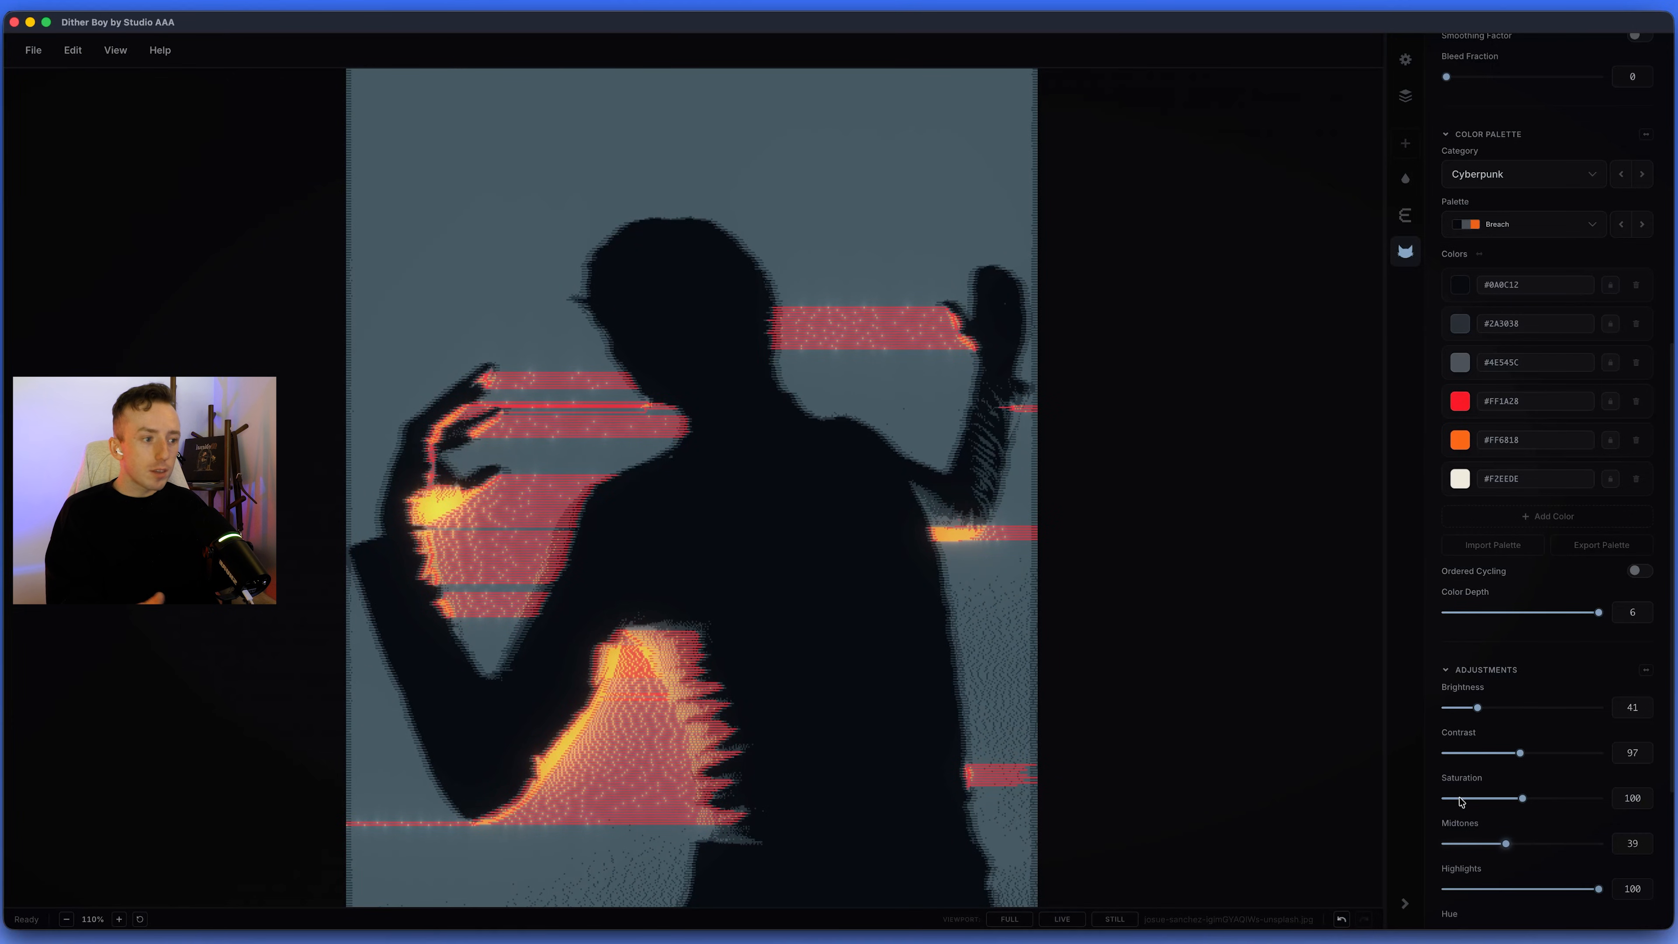
Retune the image adjustments, setting Midtones to 25 and Brightness to about 48, and try Contrast values up to 142.
{"action": "left_click_drag", "start_coordinate": [1478, 709], "coordinate": [1480, 707]}
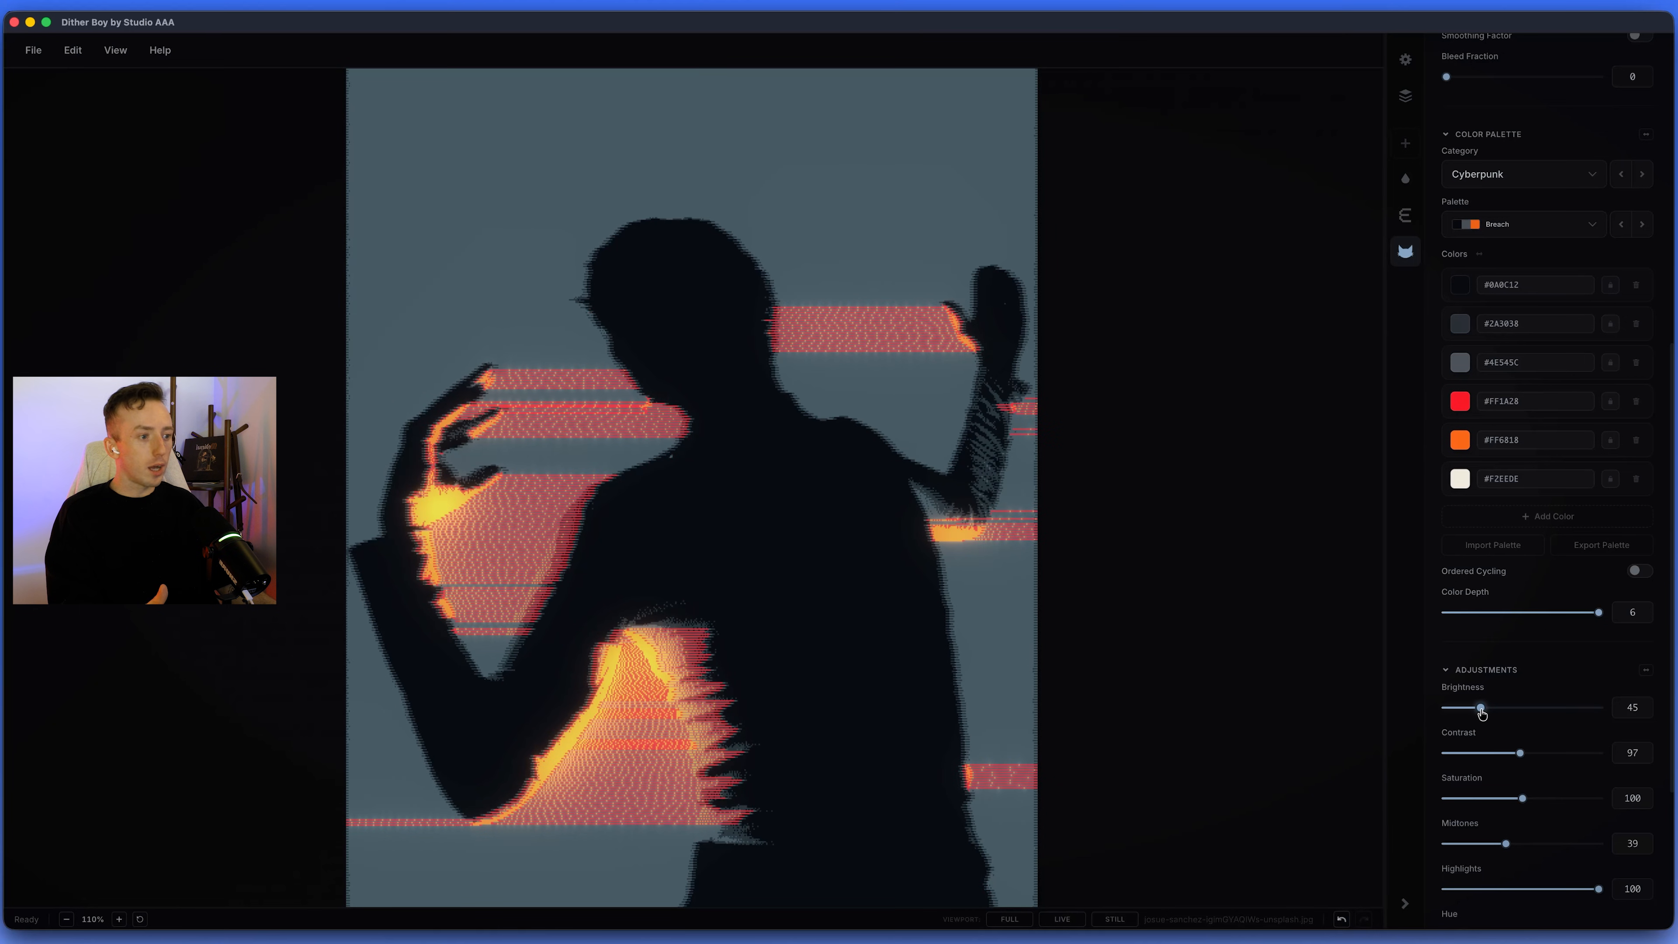
{"action": "left_click_drag", "start_coordinate": [1506, 844], "coordinate": [1497, 846]}
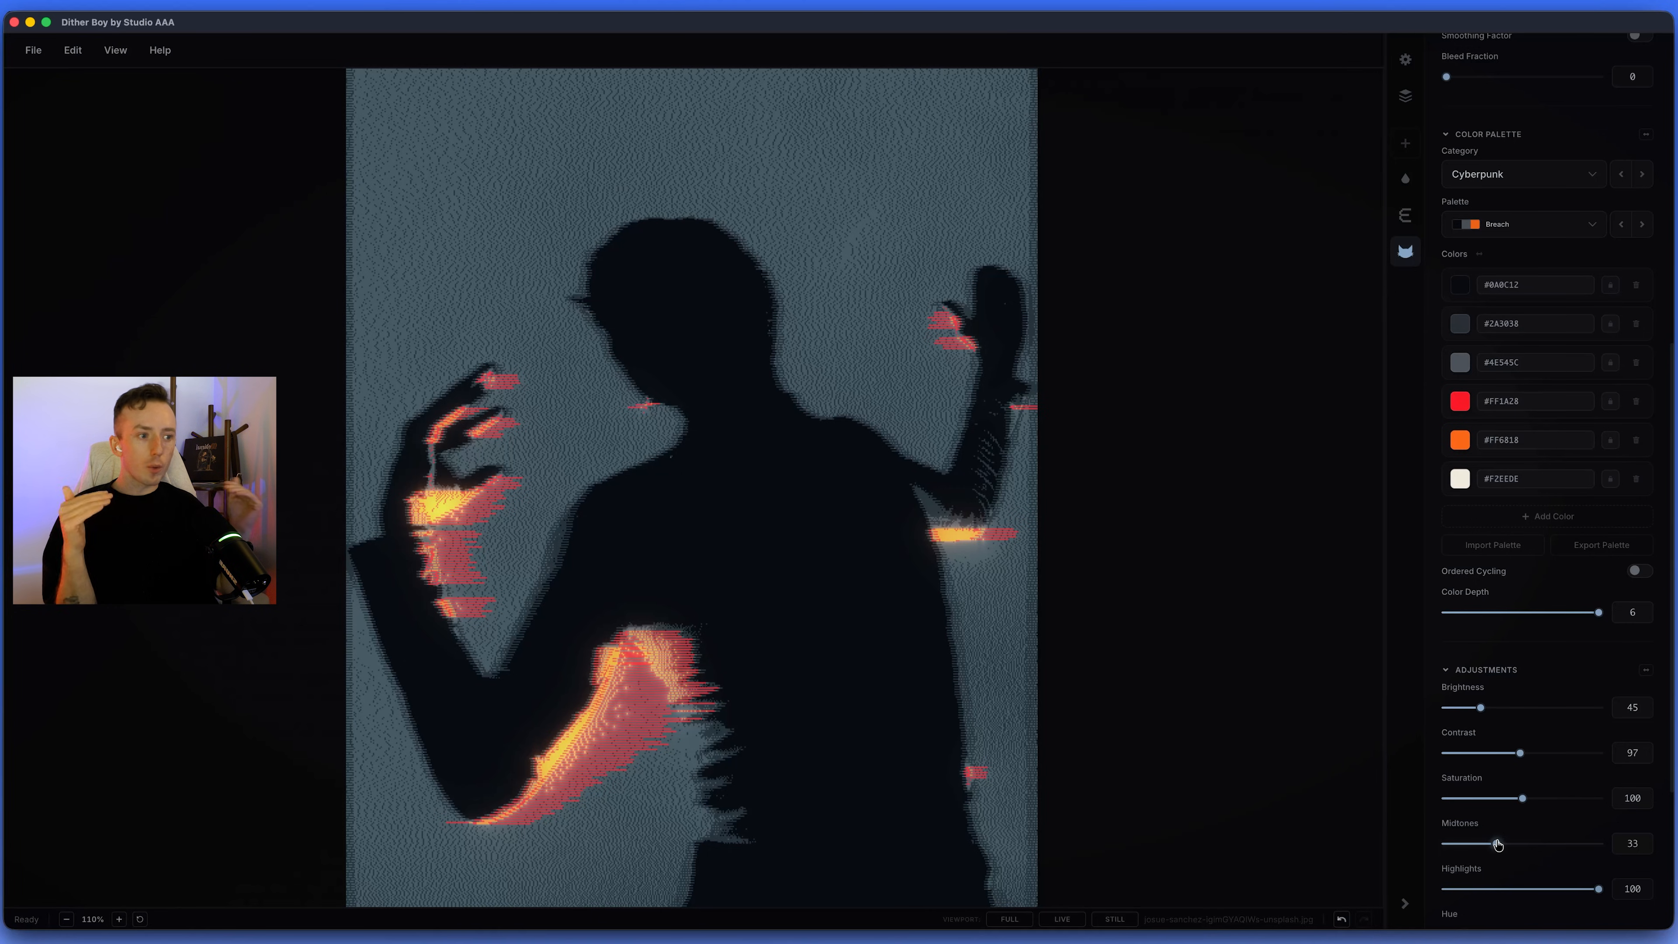
{"action": "scroll", "coordinate": [1499, 661], "scroll_direction": "down", "scroll_amount": 5}
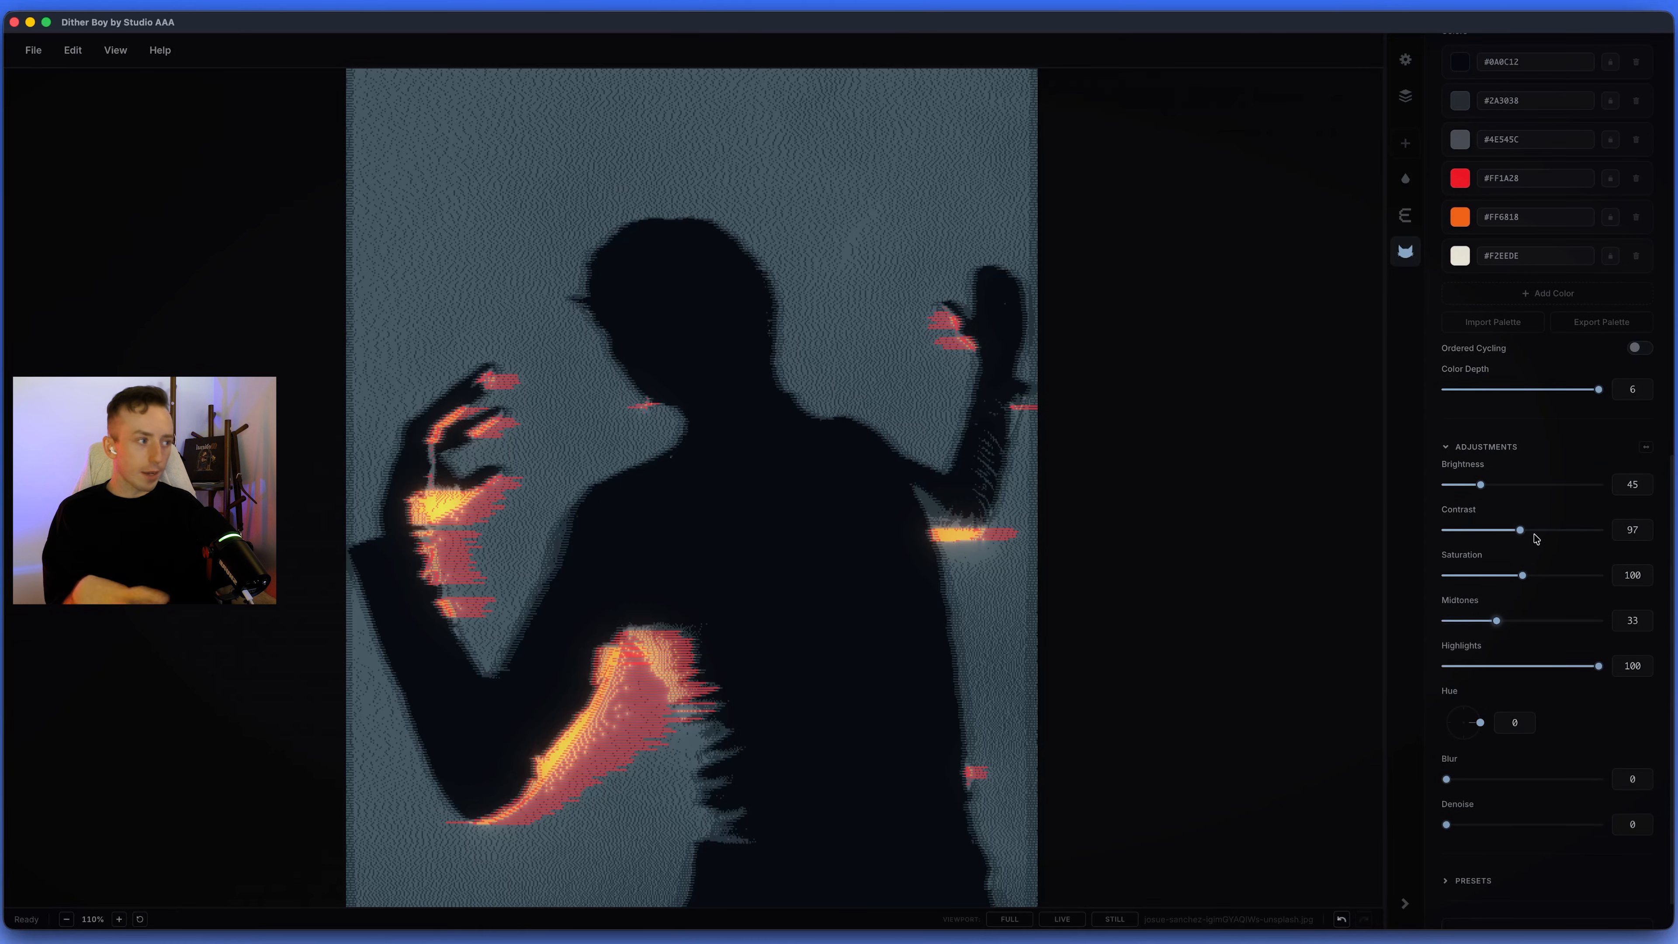
{"action": "left_click_drag", "start_coordinate": [1519, 530], "coordinate": [1495, 486]}
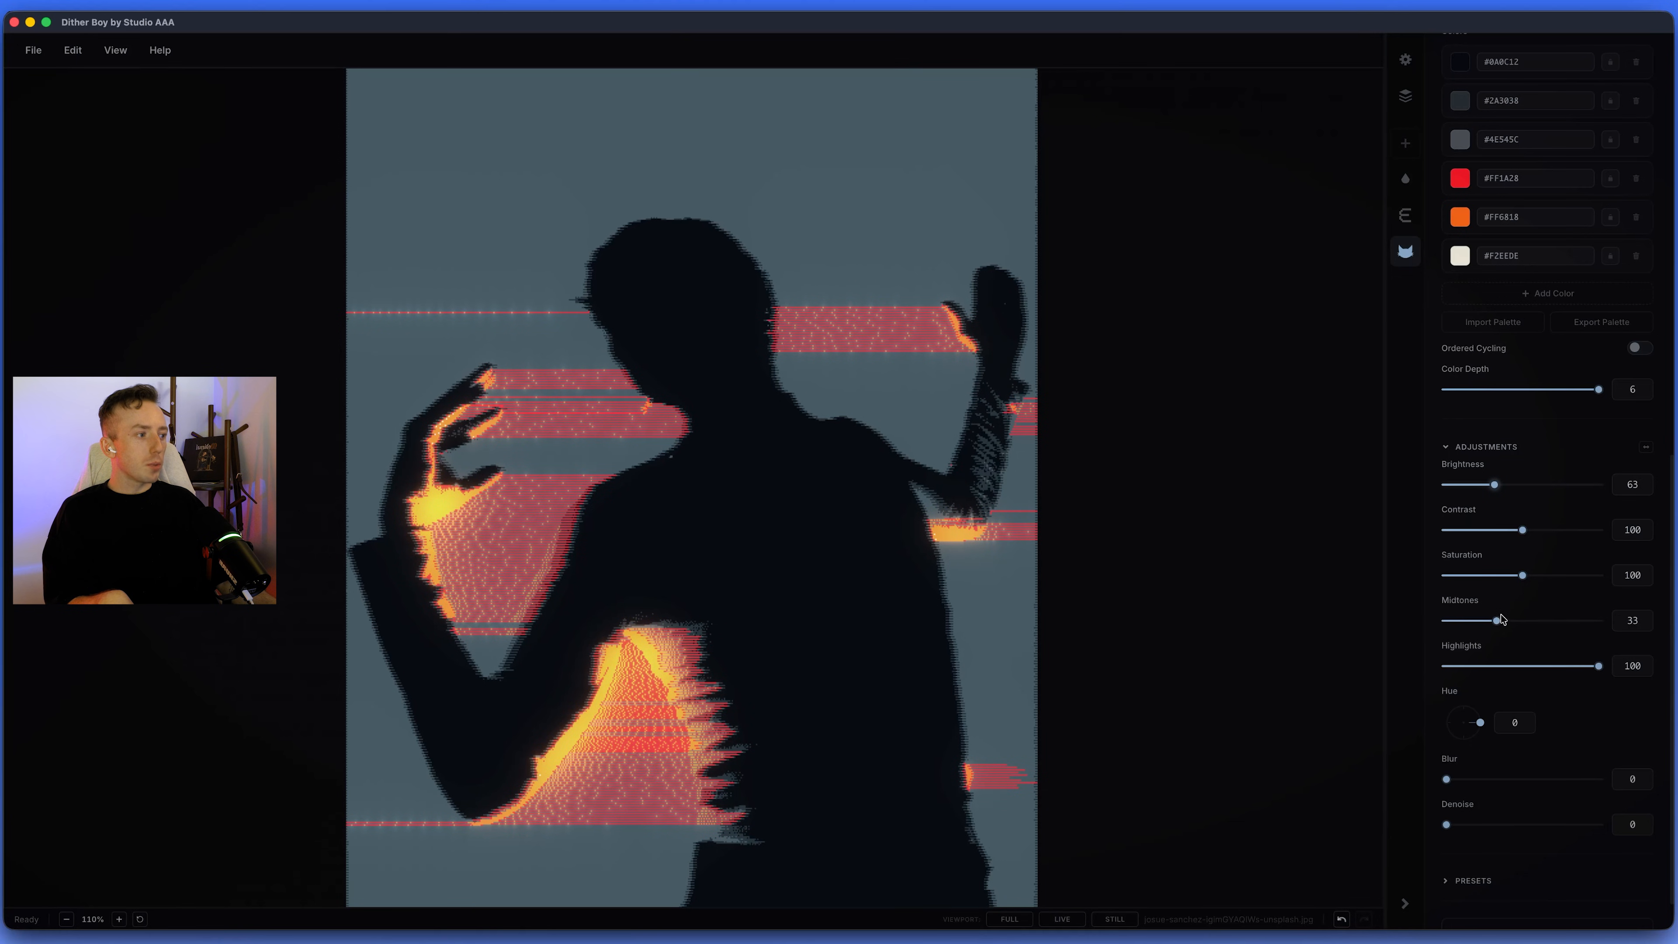
{"action": "left_click_drag", "start_coordinate": [1498, 621], "coordinate": [1486, 622]}
{"action": "left_click_drag", "start_coordinate": [1494, 486], "coordinate": [1555, 531]}
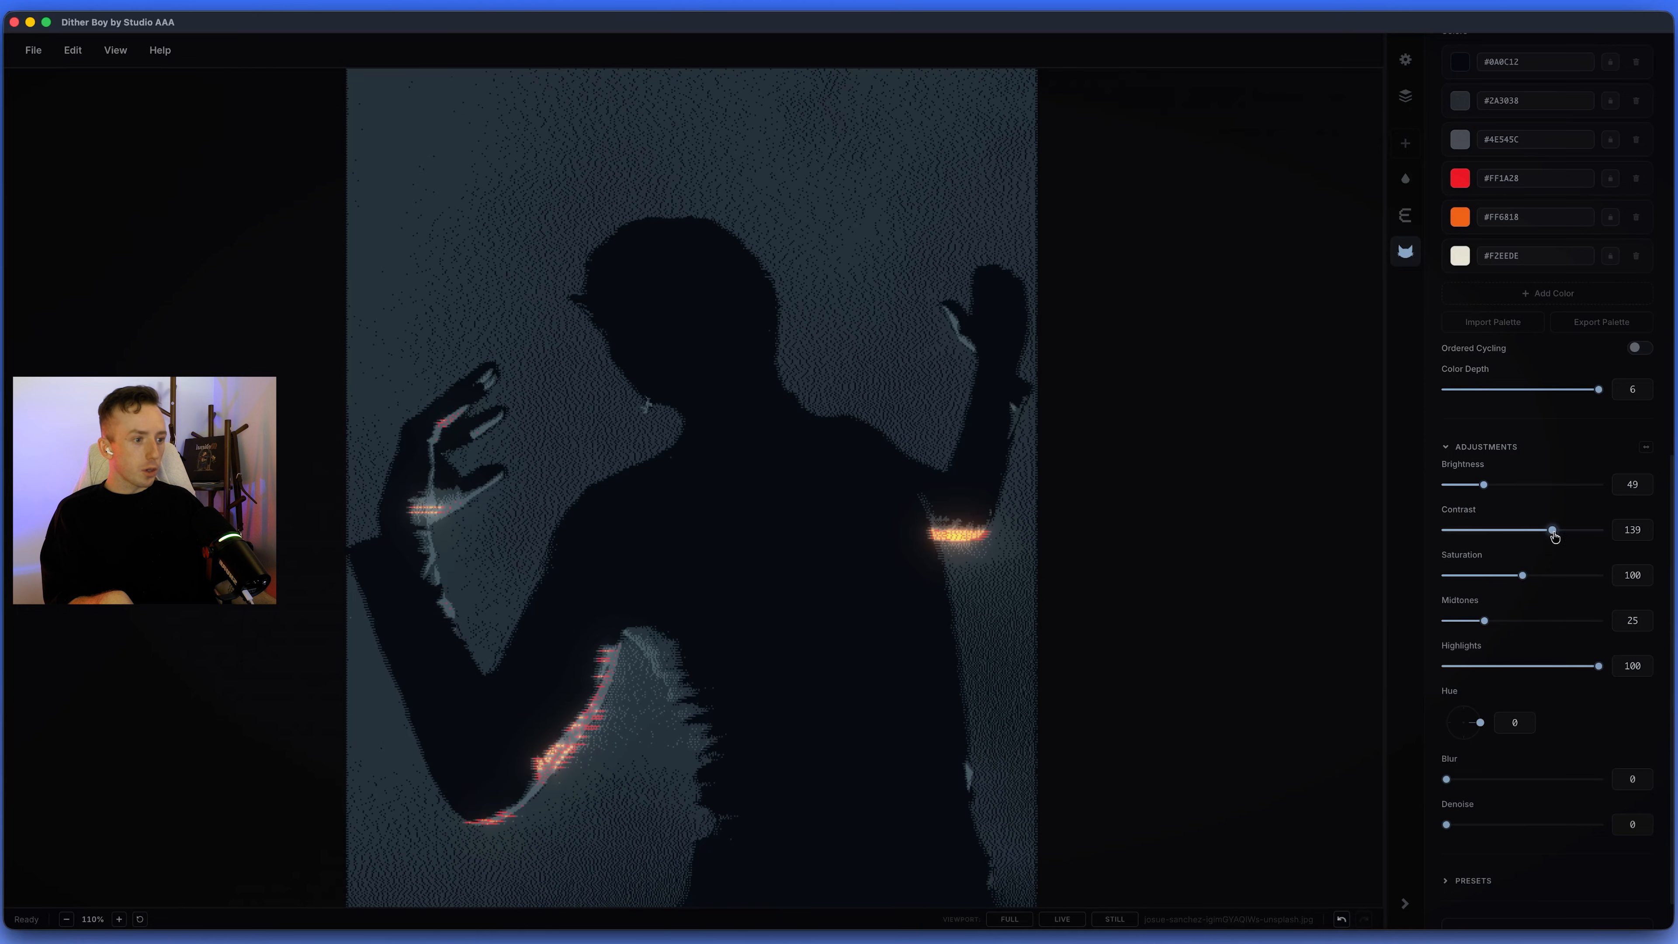
{"action": "left_click_drag", "start_coordinate": [1486, 486], "coordinate": [1485, 488]}
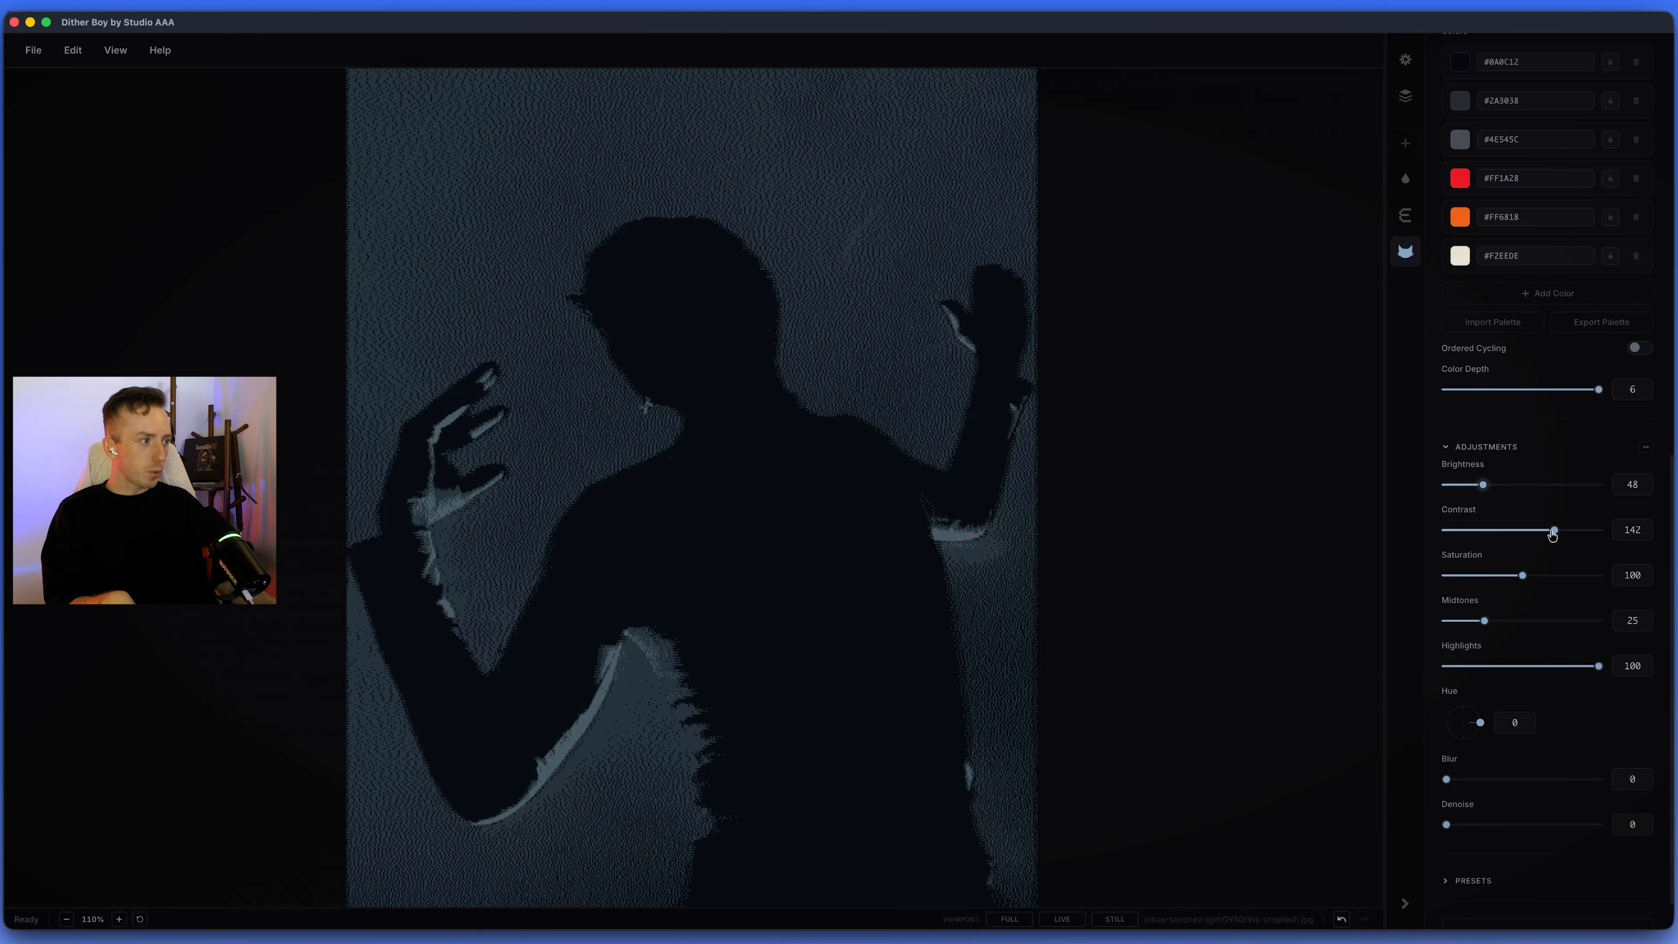
{"action": "left_click_drag", "start_coordinate": [1553, 532], "coordinate": [1550, 531]}
Set Line Scale to 5, enable Smoothing Factor and raise Bleed Fraction to 77 in the dither settings.
{"action": "scroll", "coordinate": [1518, 477], "scroll_direction": "up", "scroll_amount": 10}
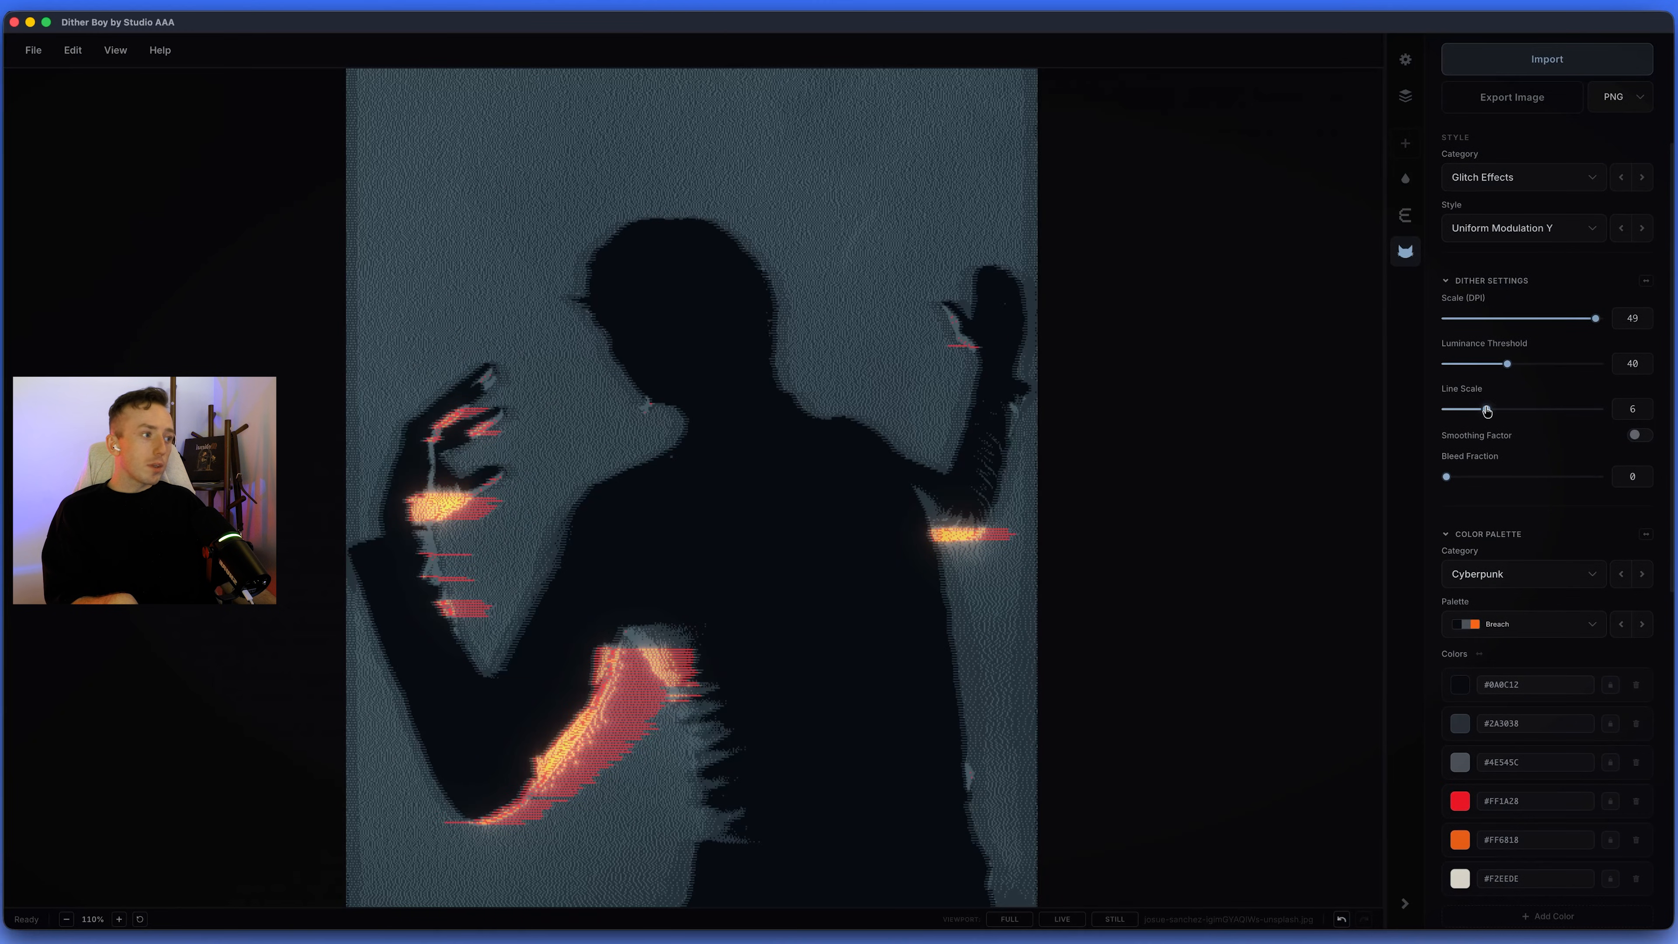
{"action": "left_click_drag", "start_coordinate": [1487, 410], "coordinate": [1478, 410]}
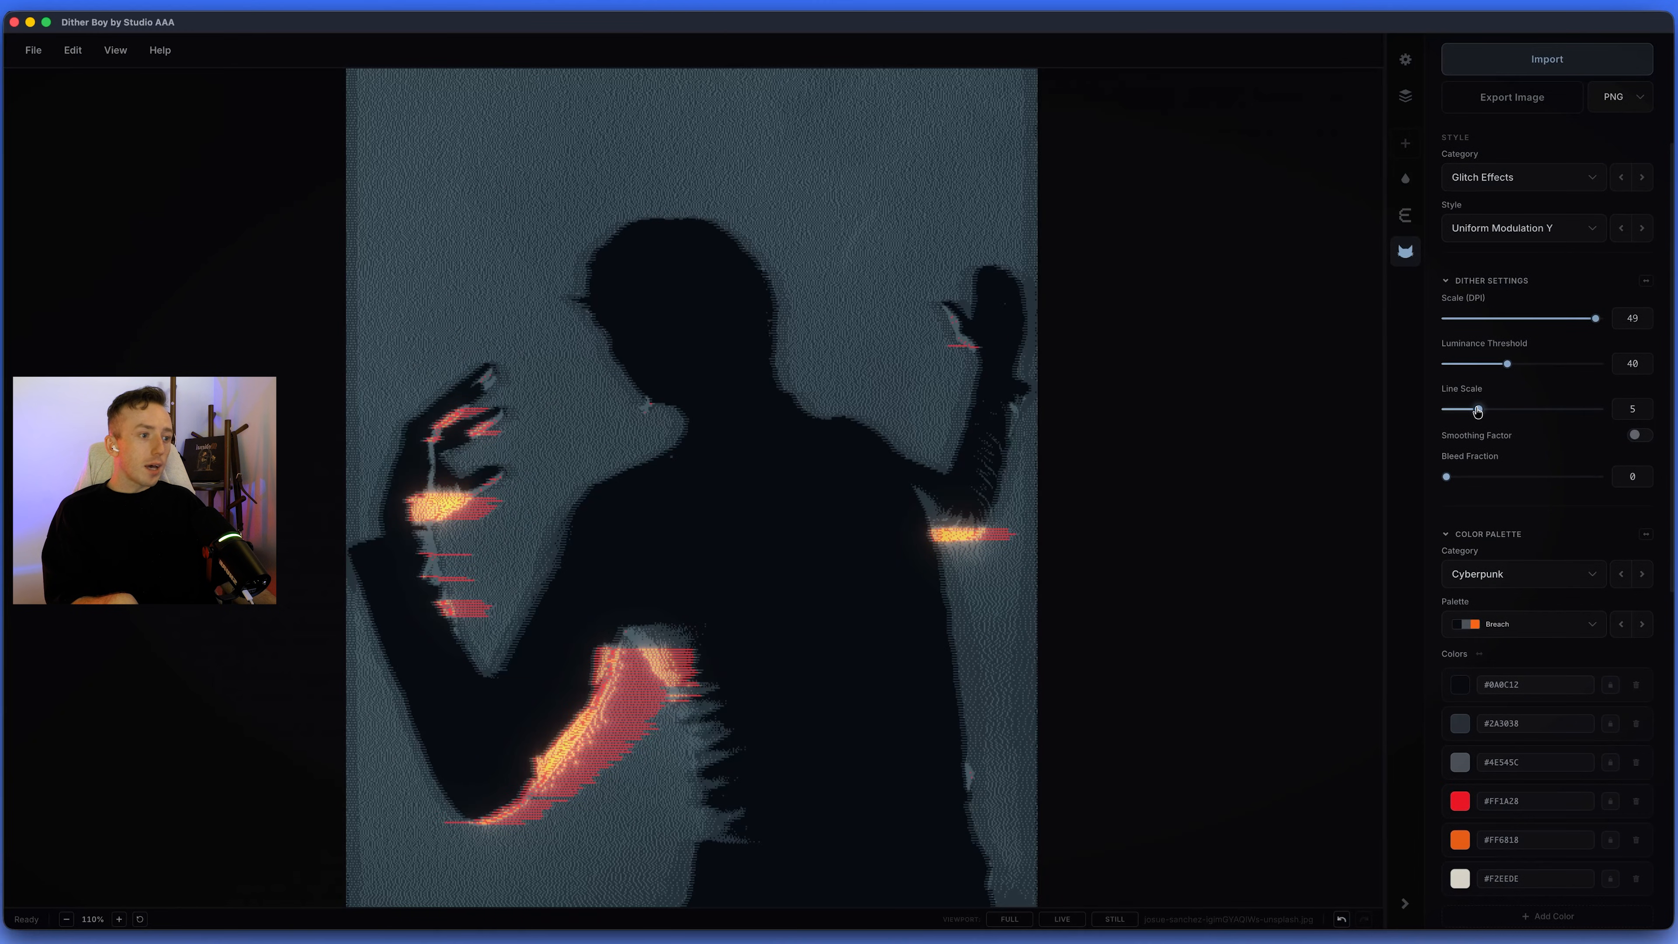
{"action": "left_click", "coordinate": [1640, 436]}
{"action": "mouse_move", "coordinate": [1446, 479]}
{"action": "left_mouse_down"}
{"action": "mouse_move", "coordinate": [1594, 485]}
{"action": "mouse_move", "coordinate": [1565, 485]}
{"action": "left_mouse_up"}
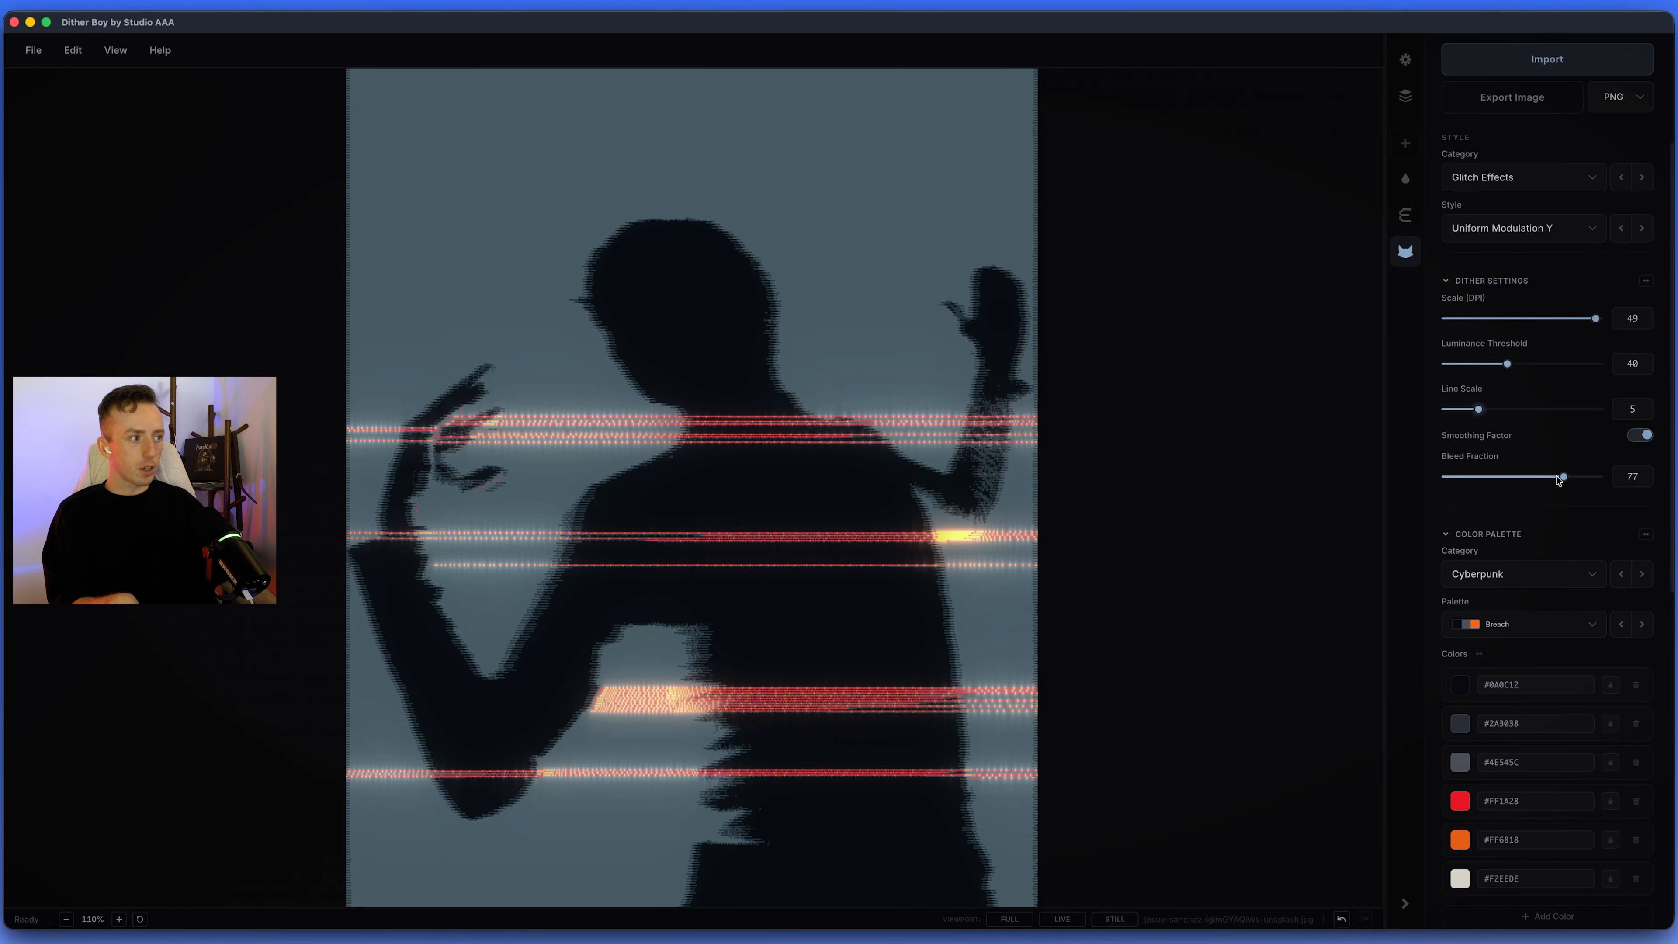
{"action": "mouse_move", "coordinate": [1480, 412]}
{"action": "left_mouse_down"}
{"action": "mouse_move", "coordinate": [1513, 412]}
{"action": "mouse_move", "coordinate": [1479, 417]}
{"action": "left_mouse_up"}
Fine-tune the image adjustments to Brightness 49 and Contrast 88.
{"action": "scroll", "coordinate": [1489, 661], "scroll_direction": "down", "scroll_amount": 7}
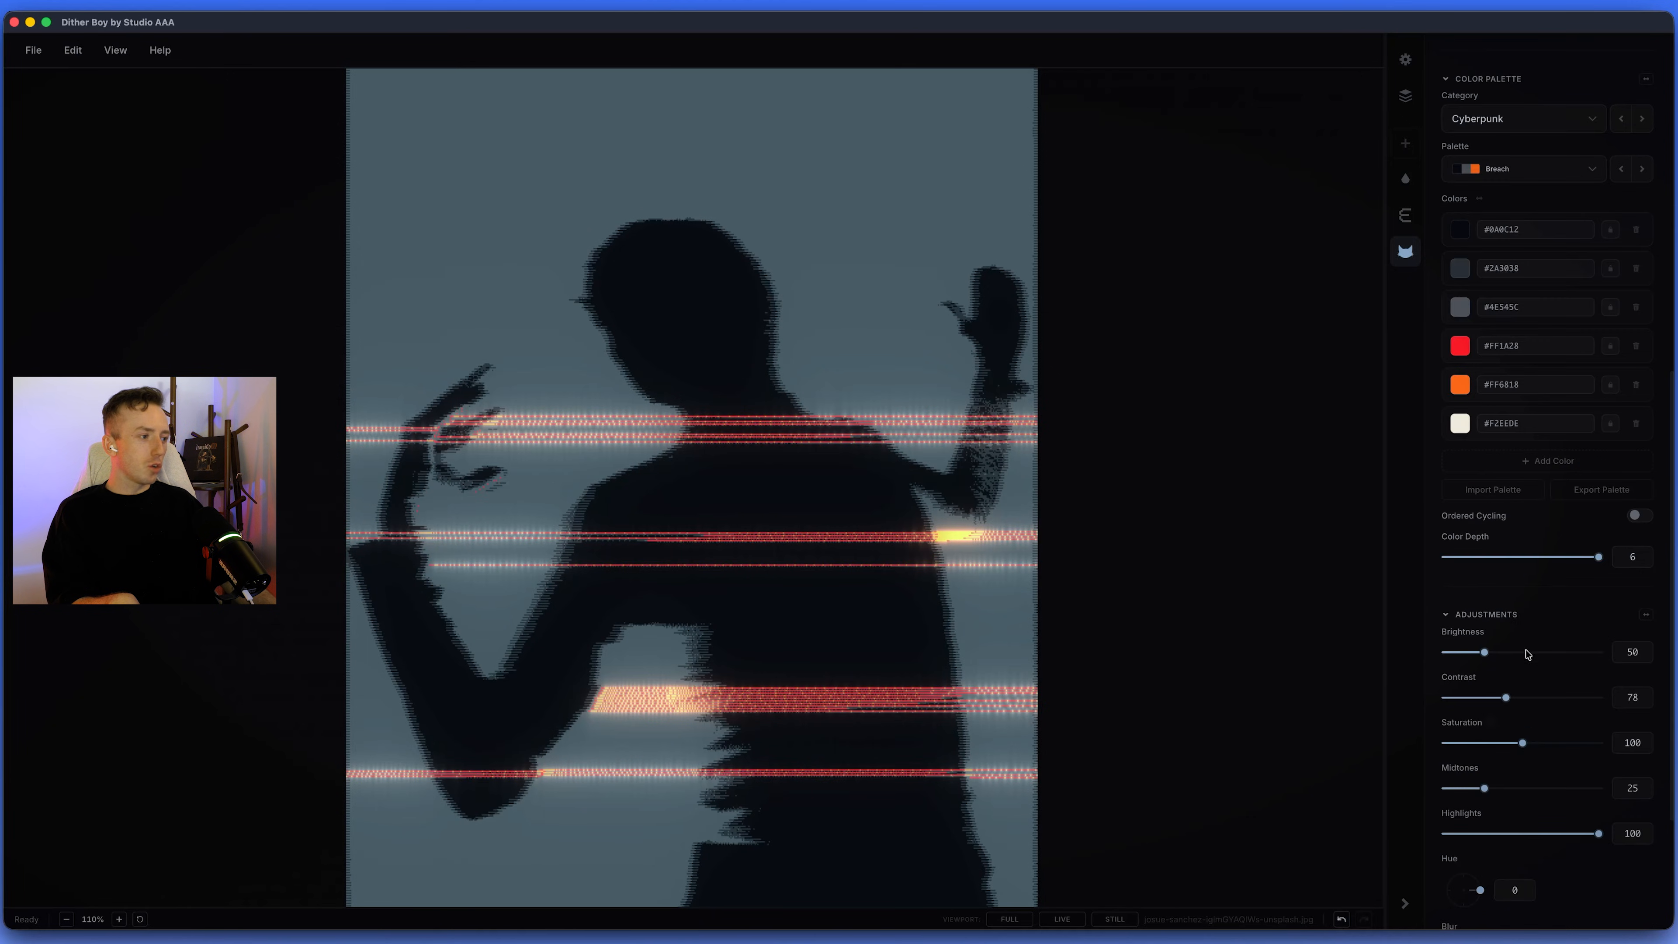
{"action": "left_click_drag", "start_coordinate": [1480, 652], "coordinate": [1484, 653]}
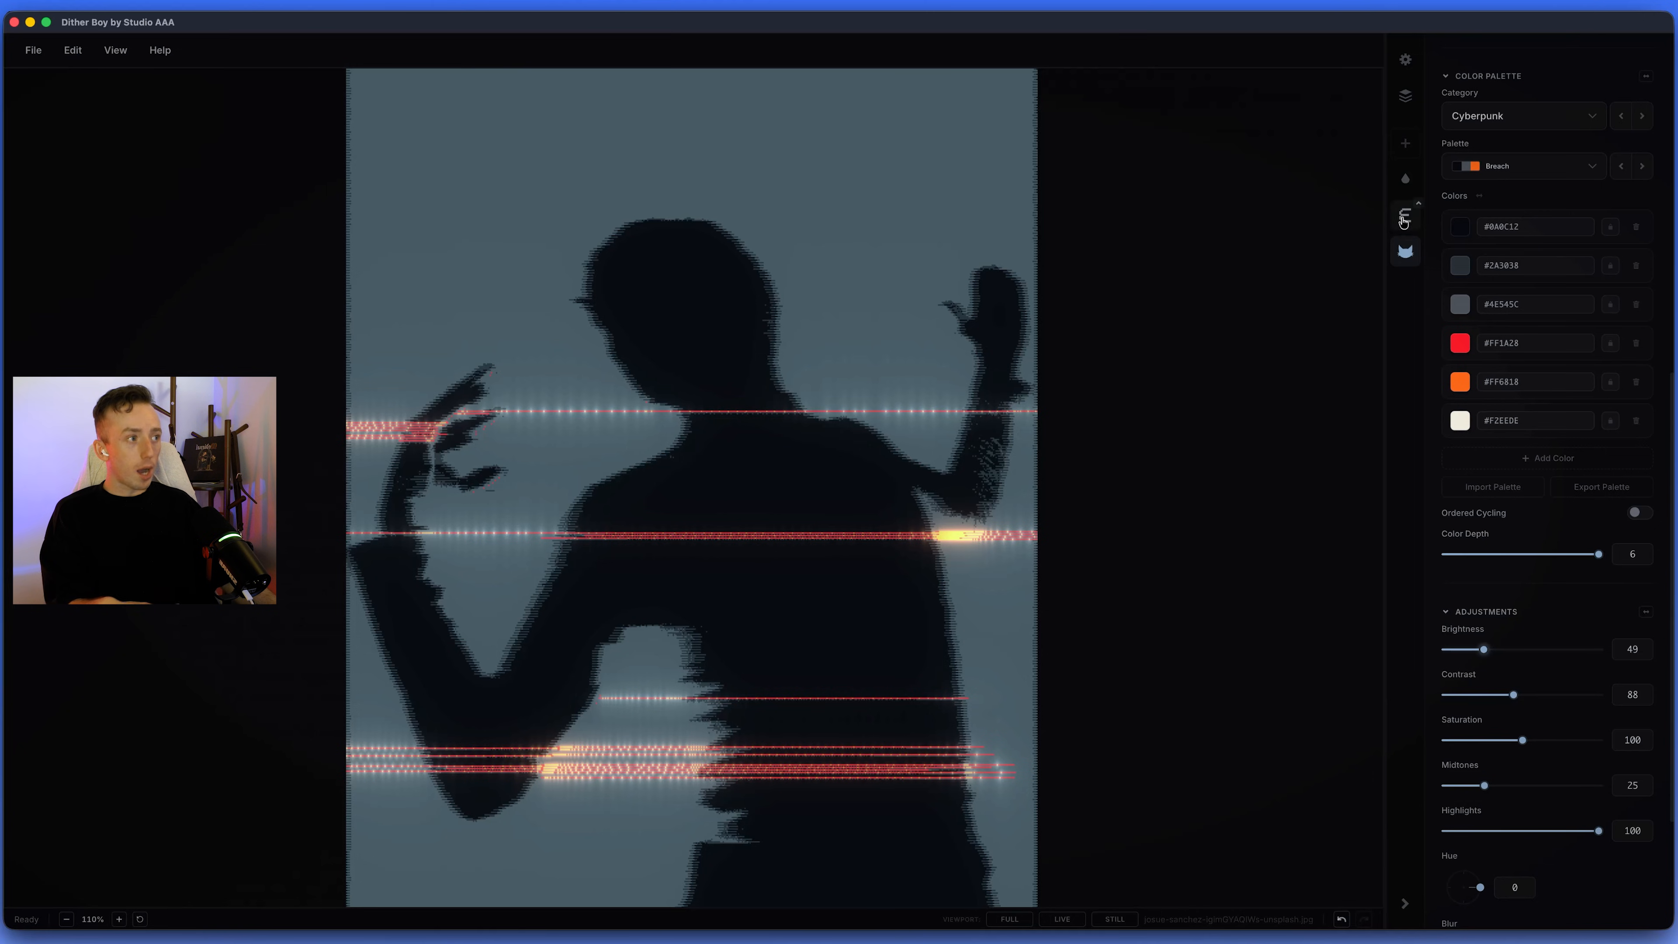
Strengthen the Epsilon Glow by setting Epsilon to 47, Distance Scale to 27 and Radius to 41.
{"action": "left_click", "coordinate": [1405, 218]}
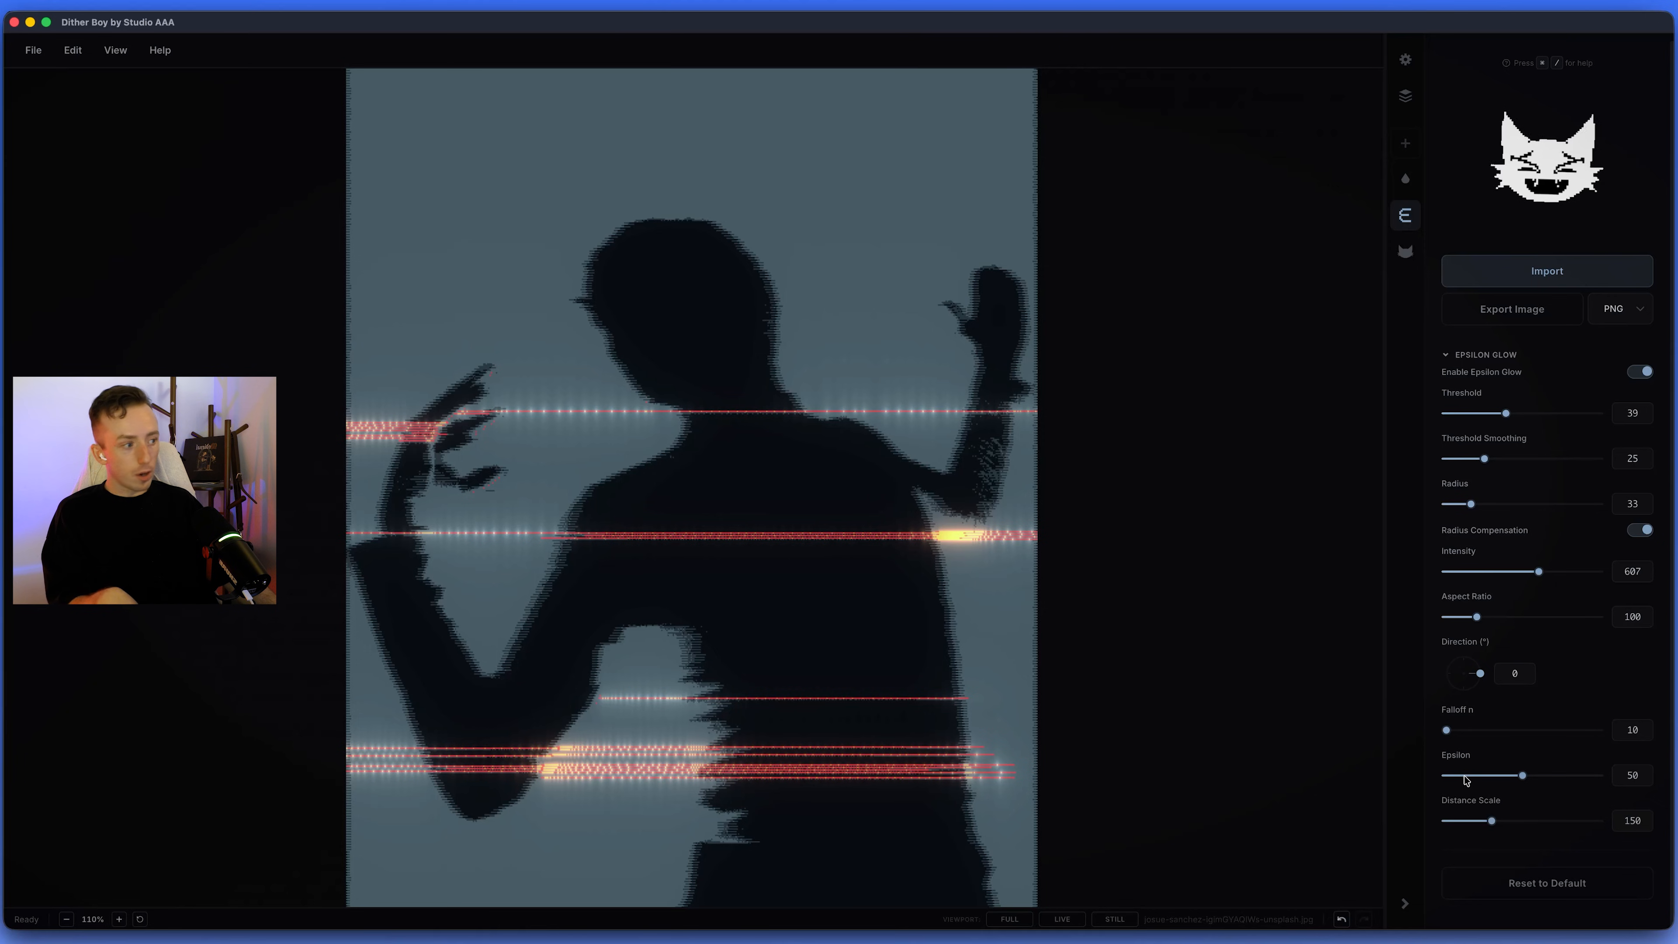
{"action": "left_click", "coordinate": [1465, 777]}
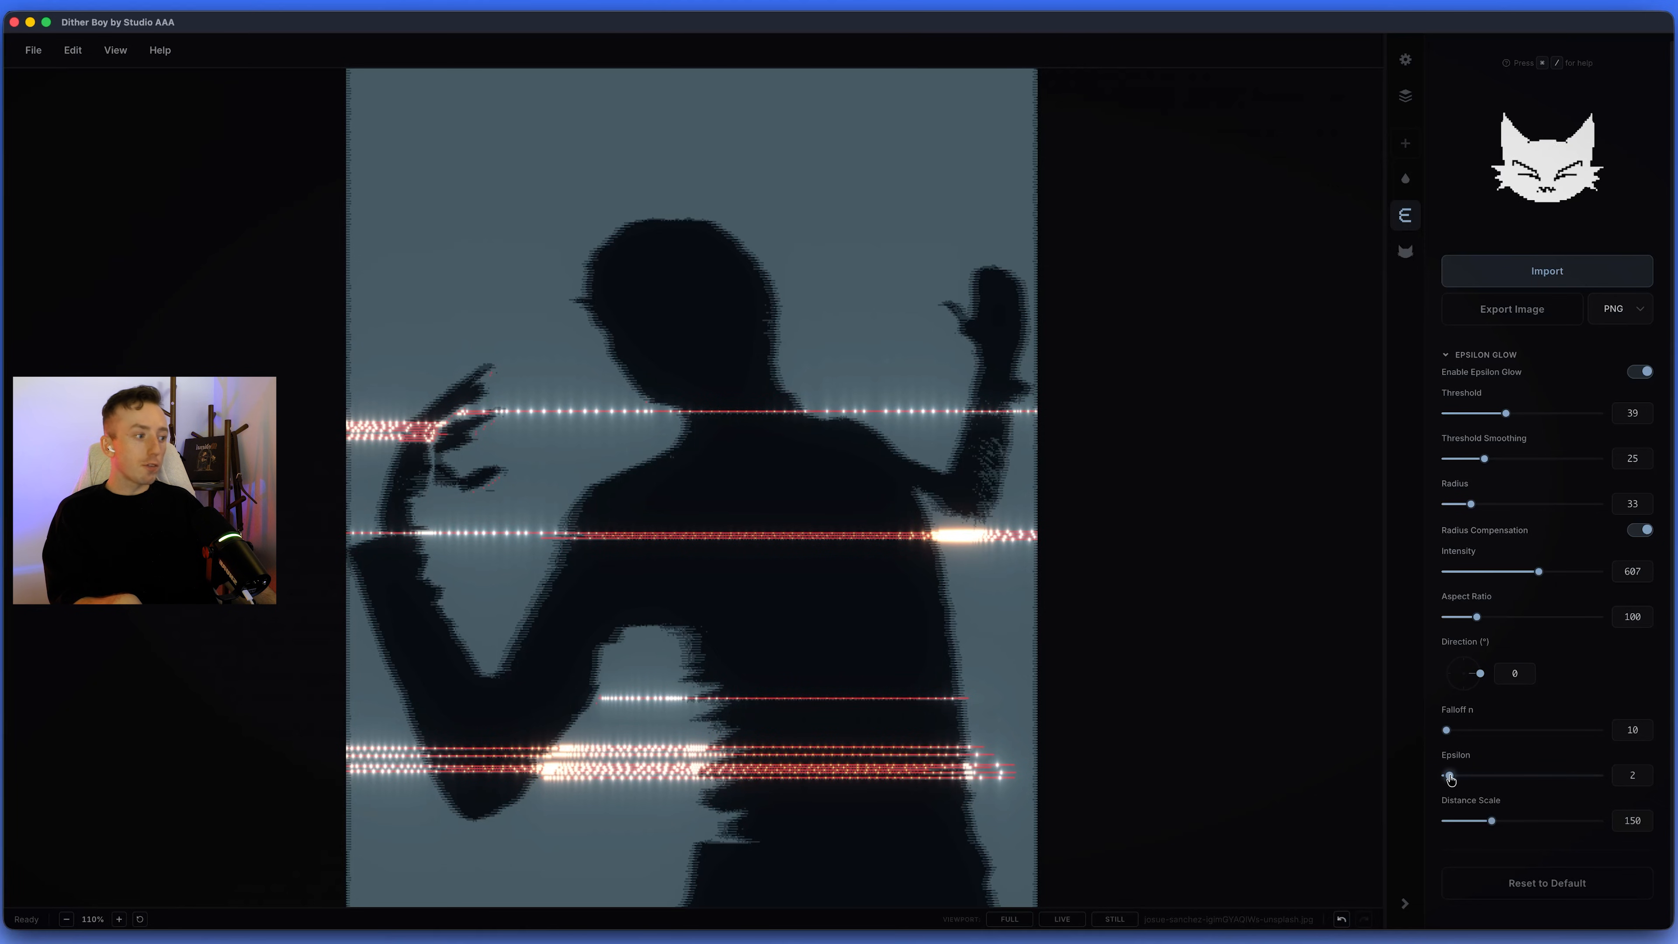
{"action": "left_click_drag", "start_coordinate": [1465, 777], "coordinate": [1447, 779]}
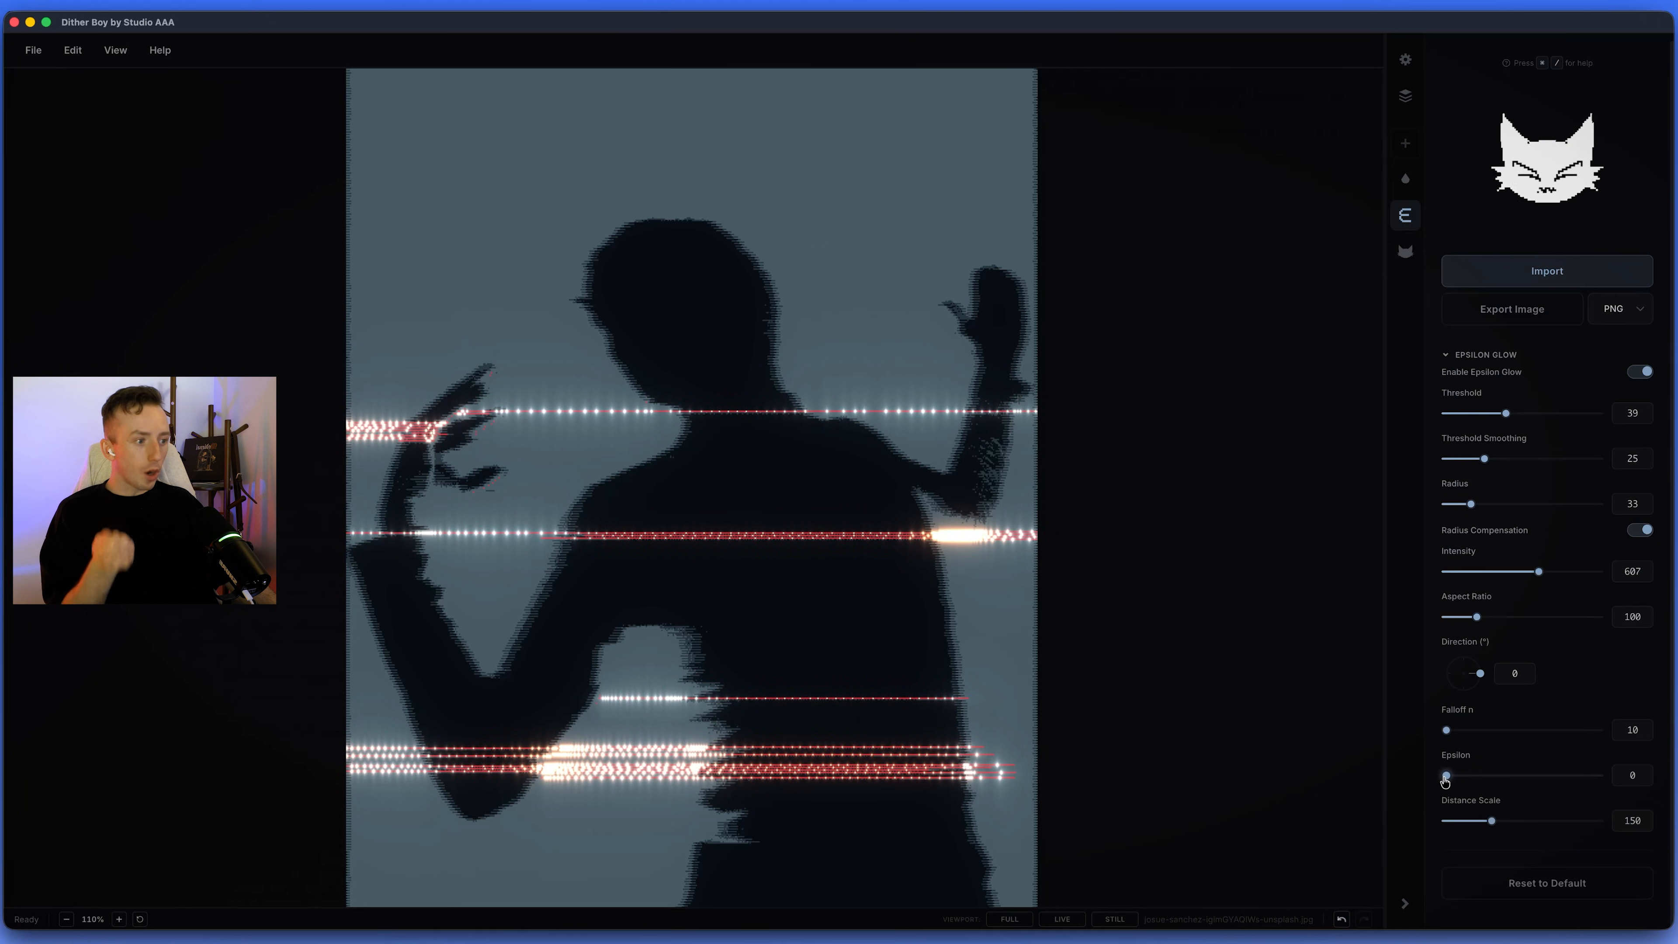
{"action": "left_click_drag", "start_coordinate": [1448, 781], "coordinate": [1599, 779]}
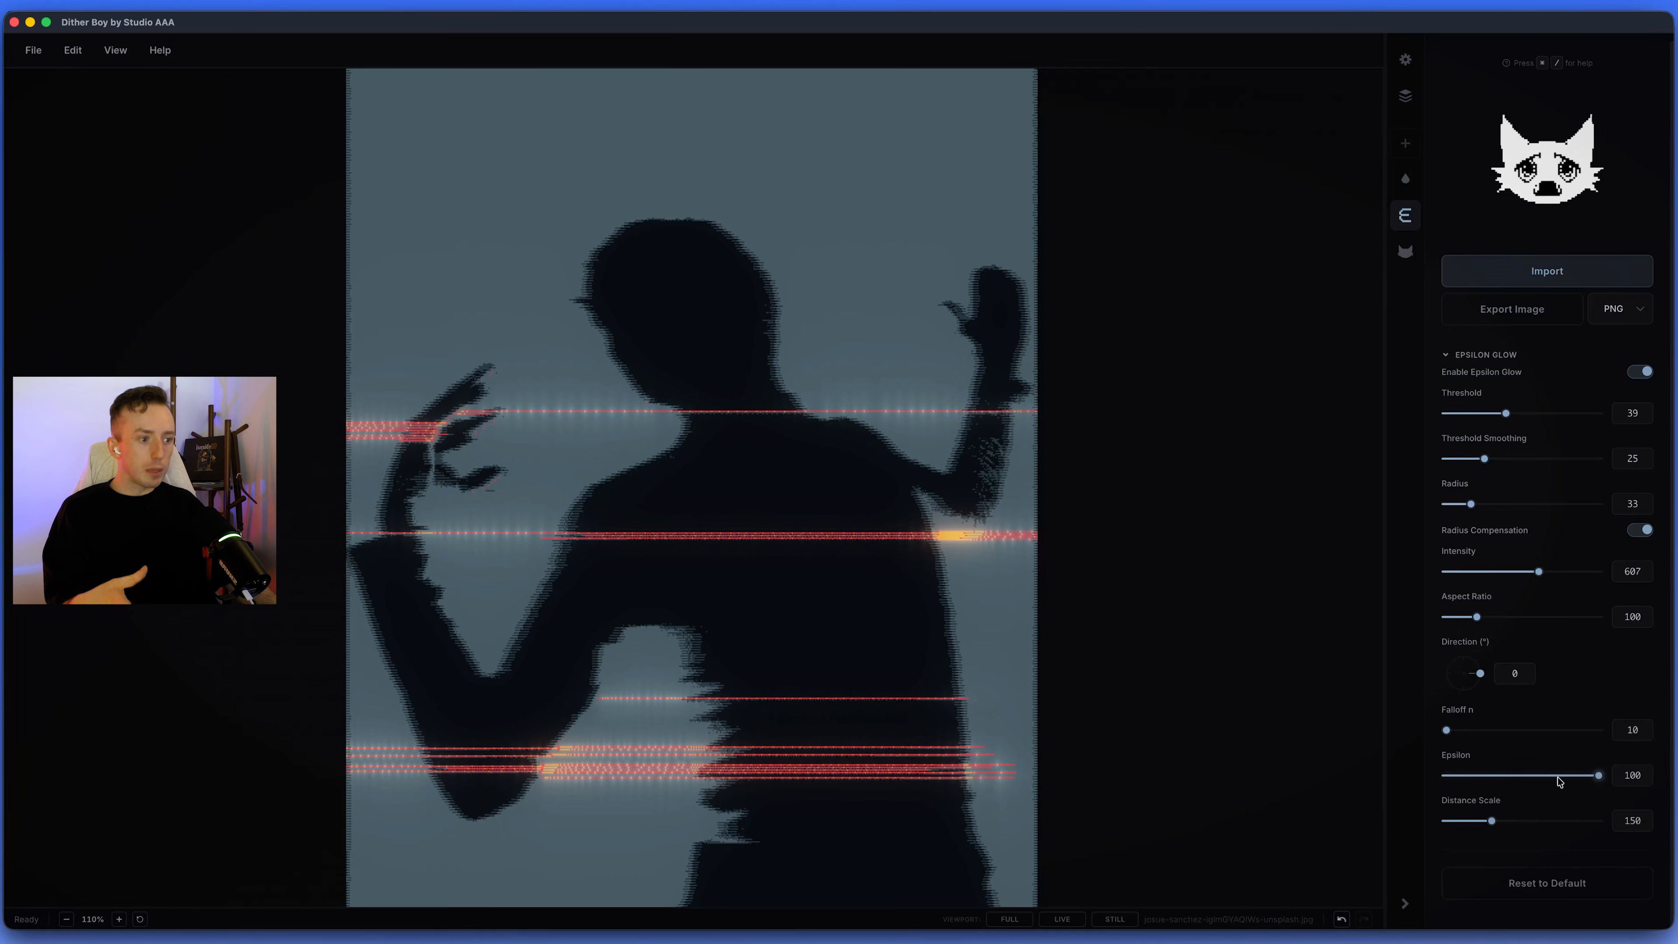
{"action": "left_click", "coordinate": [1545, 780]}
{"action": "left_click_drag", "start_coordinate": [1534, 784], "coordinate": [1518, 783]}
{"action": "left_click_drag", "start_coordinate": [1491, 821], "coordinate": [1454, 824]}
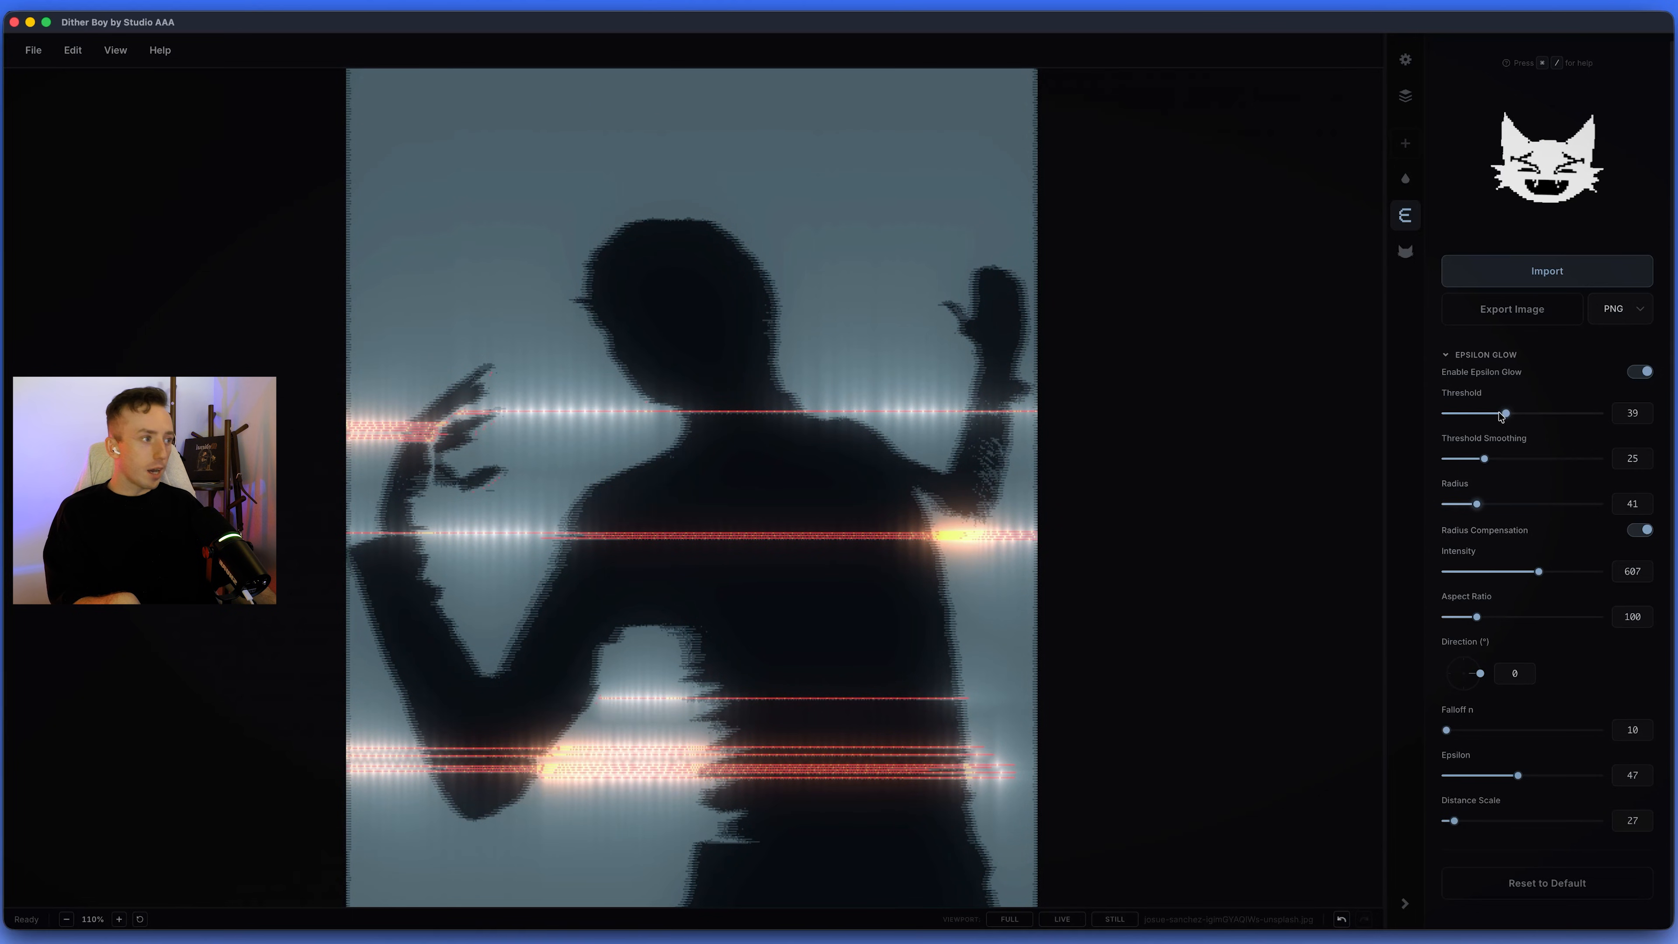
Try Epsilon Glow Threshold values of 71, 44 and 28, and return the Threshold to 39.
{"action": "left_click_drag", "start_coordinate": [1501, 415], "coordinate": [1486, 416]}
{"action": "left_click", "coordinate": [1554, 413]}
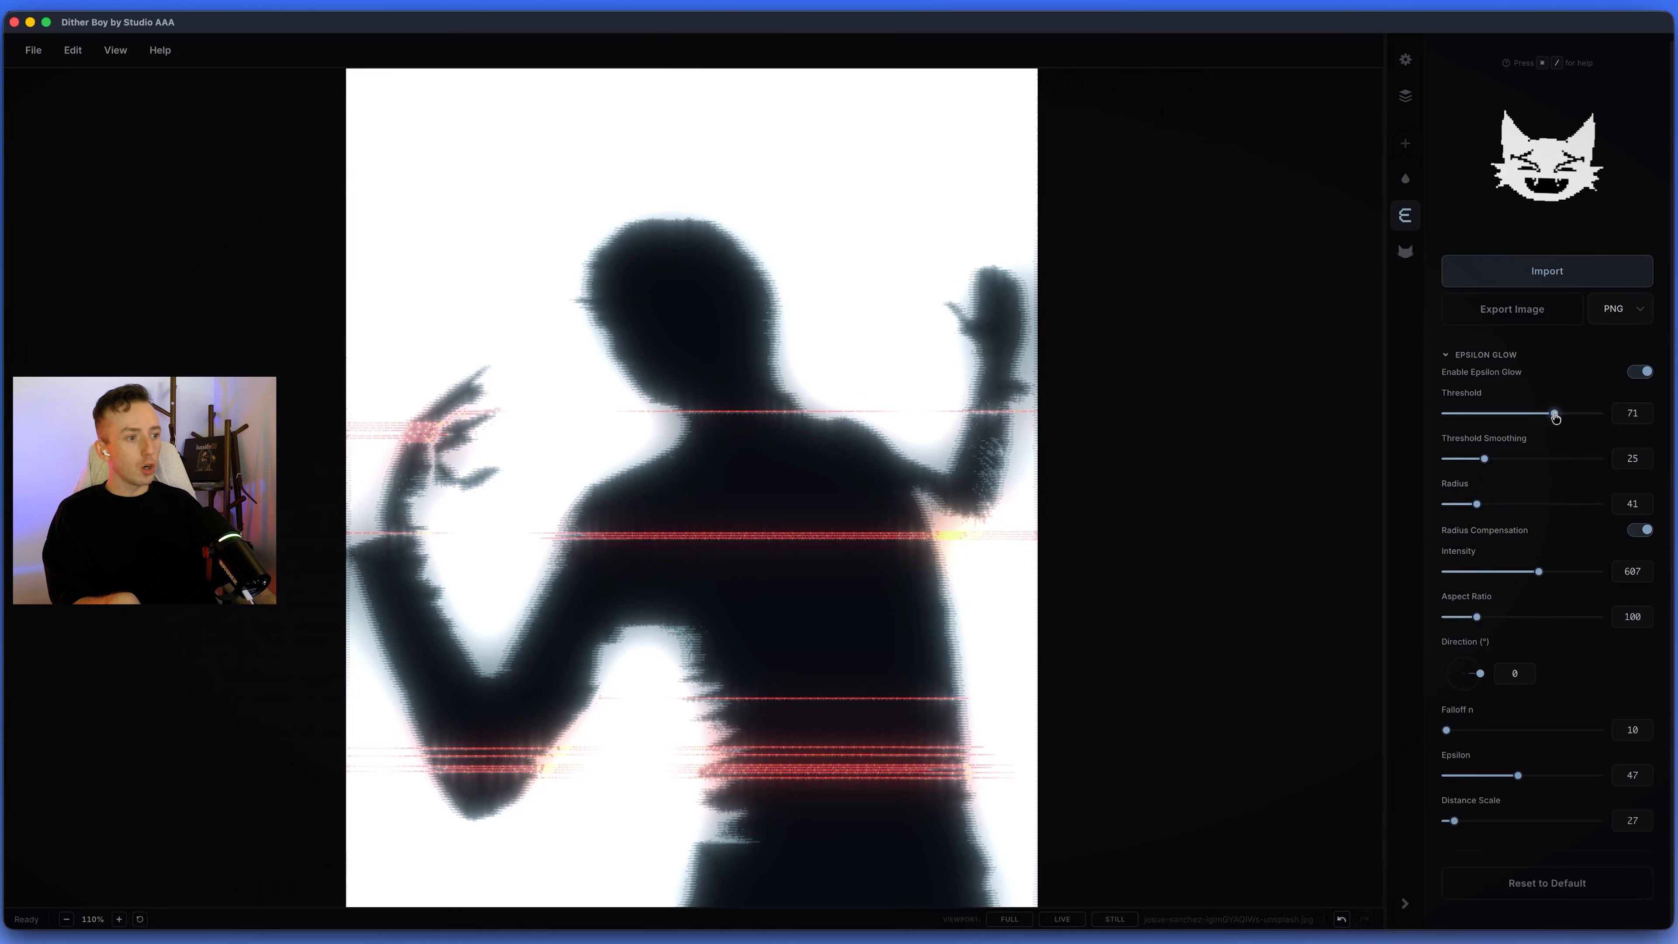
{"action": "left_click_drag", "start_coordinate": [1493, 419], "coordinate": [1513, 413]}
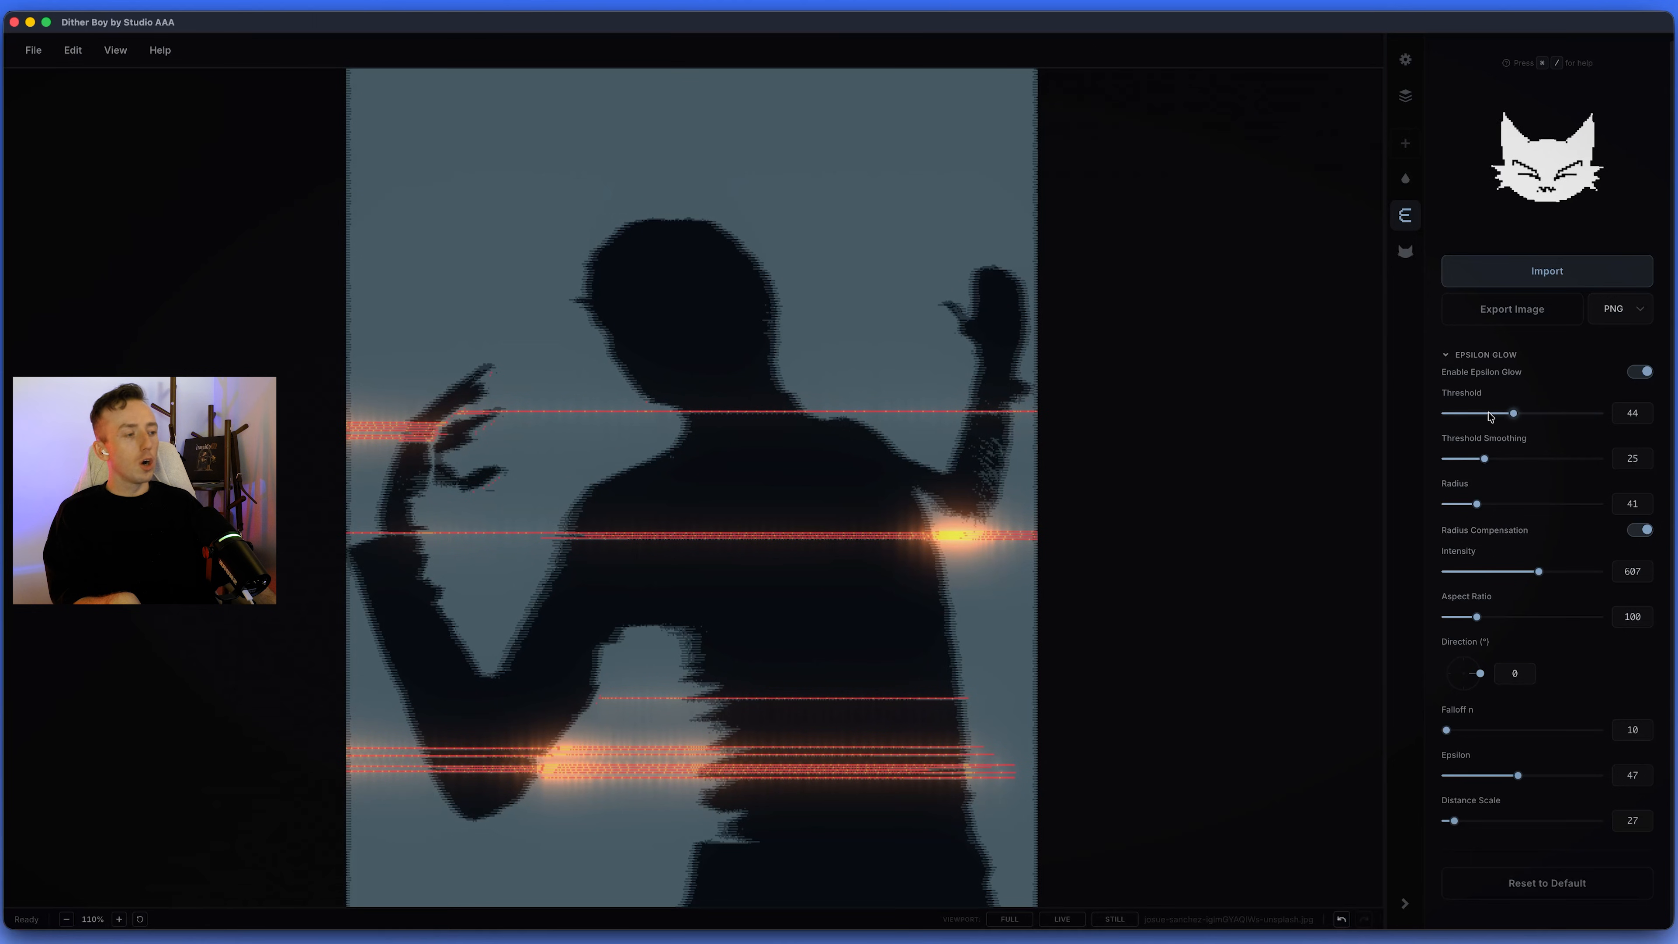
{"action": "left_click", "coordinate": [1491, 416]}
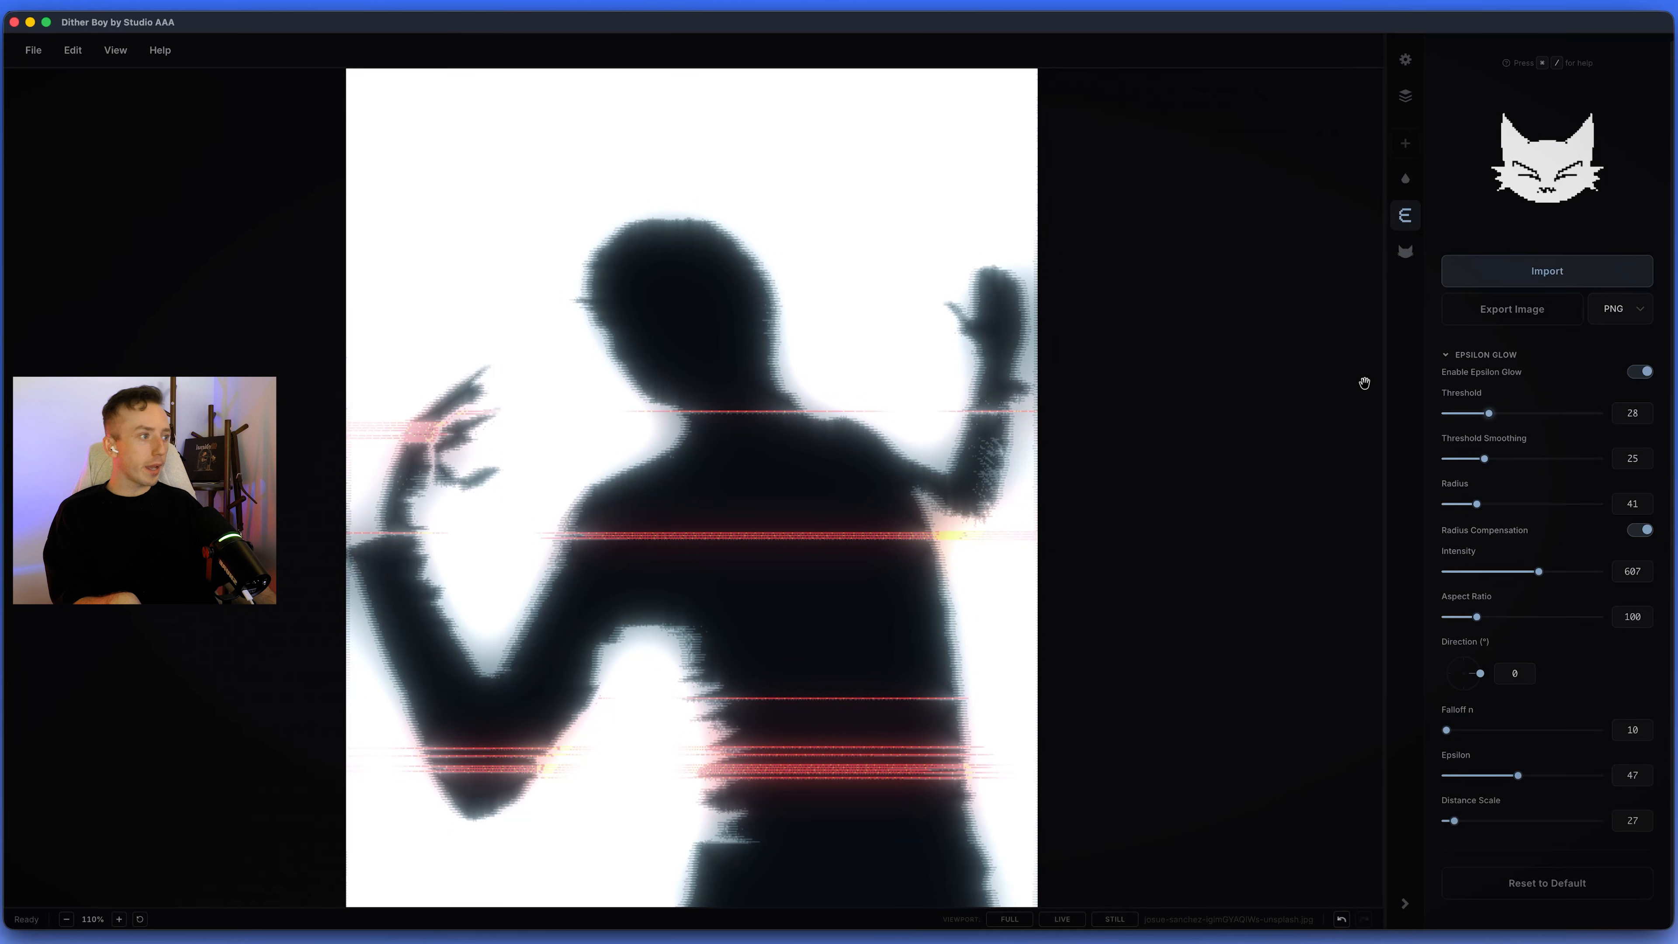
{"action": "left_click", "coordinate": [1506, 417]}
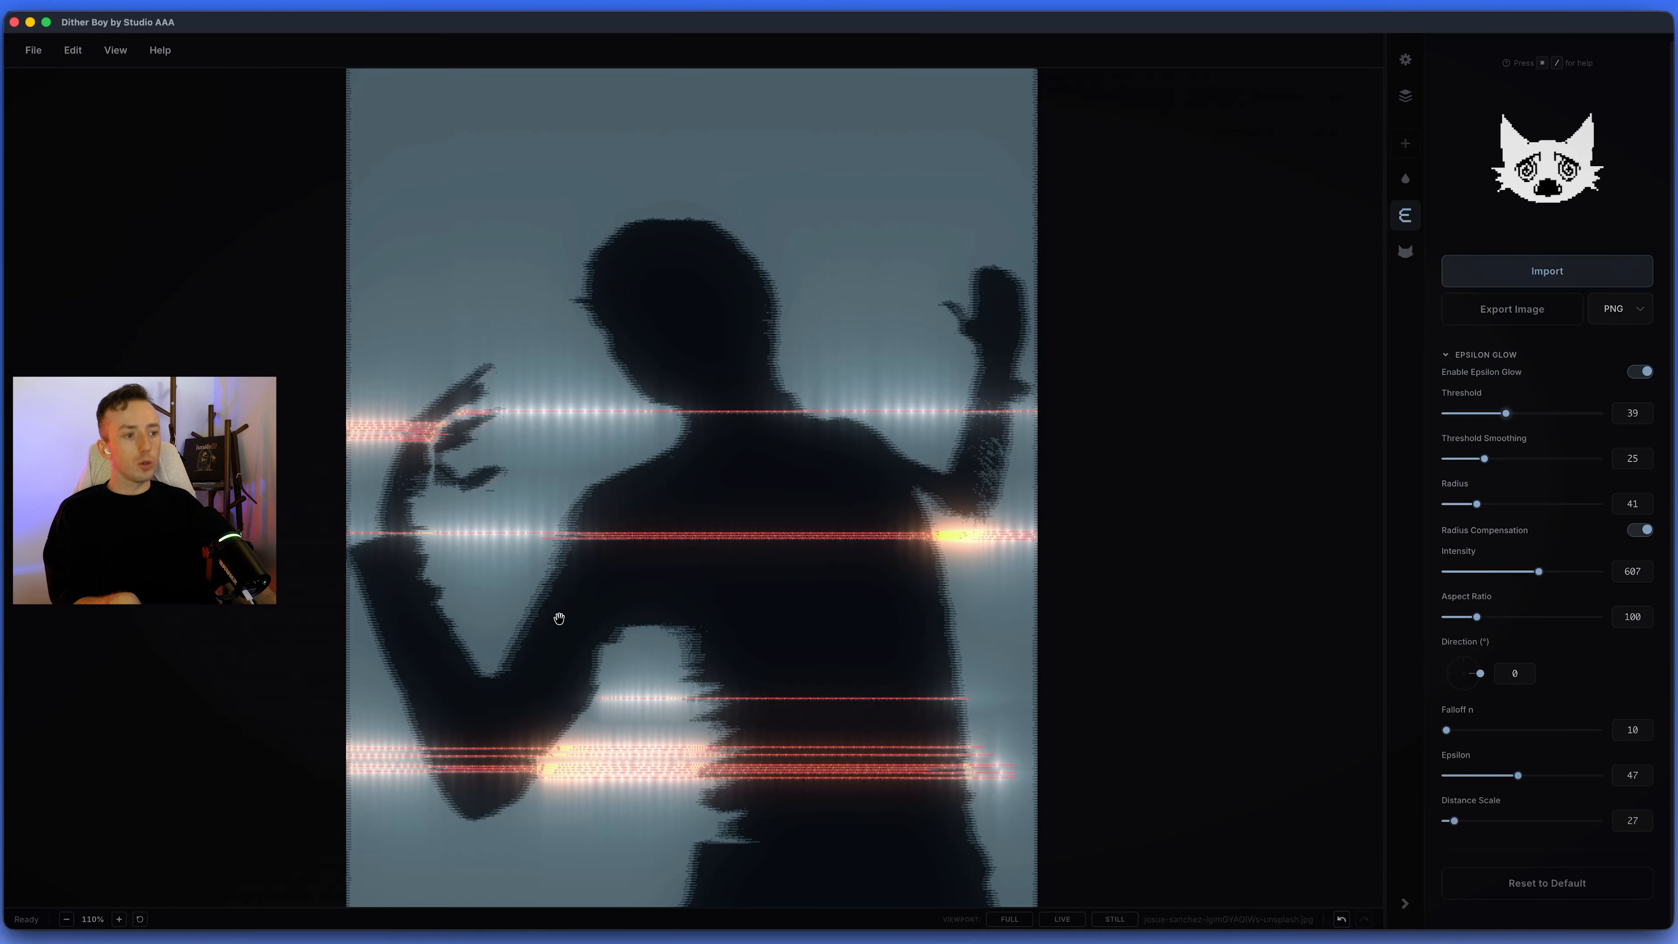
Examine the glowing streaks up close around both hands, the shoulder and the lower torso.
{"action": "scroll", "coordinate": [481, 538], "scroll_direction": "up", "scroll_amount": 6}
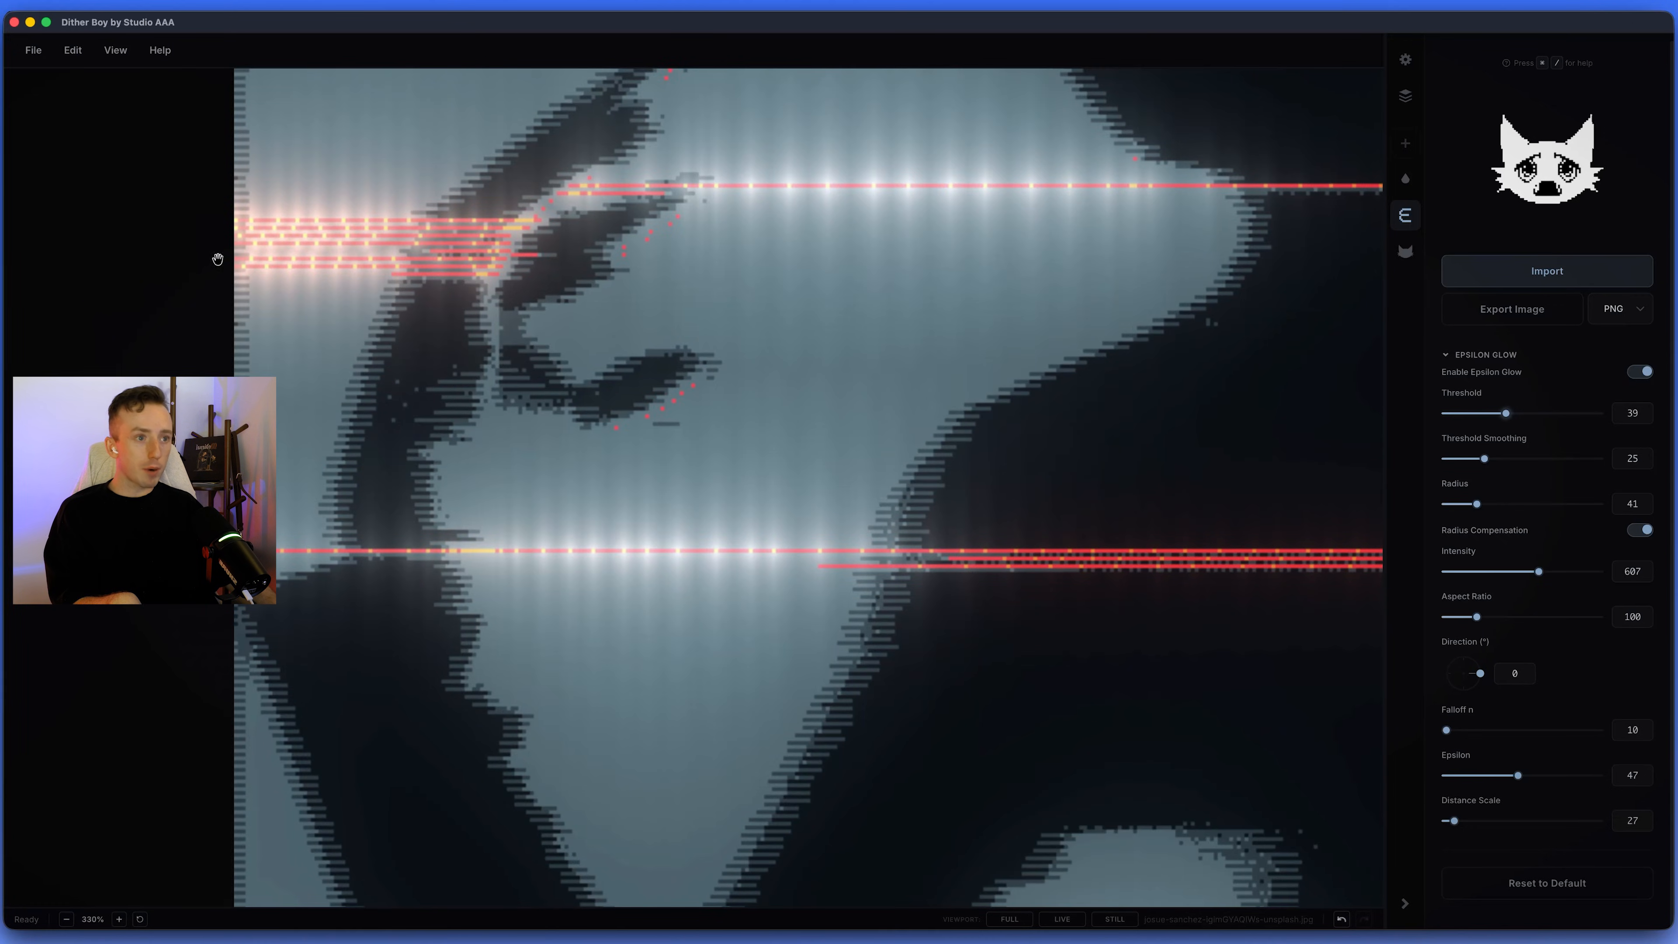
{"action": "left_click_drag", "start_coordinate": [976, 624], "coordinate": [720, 474]}
{"action": "scroll", "coordinate": [711, 390], "scroll_direction": "down", "scroll_amount": 5}
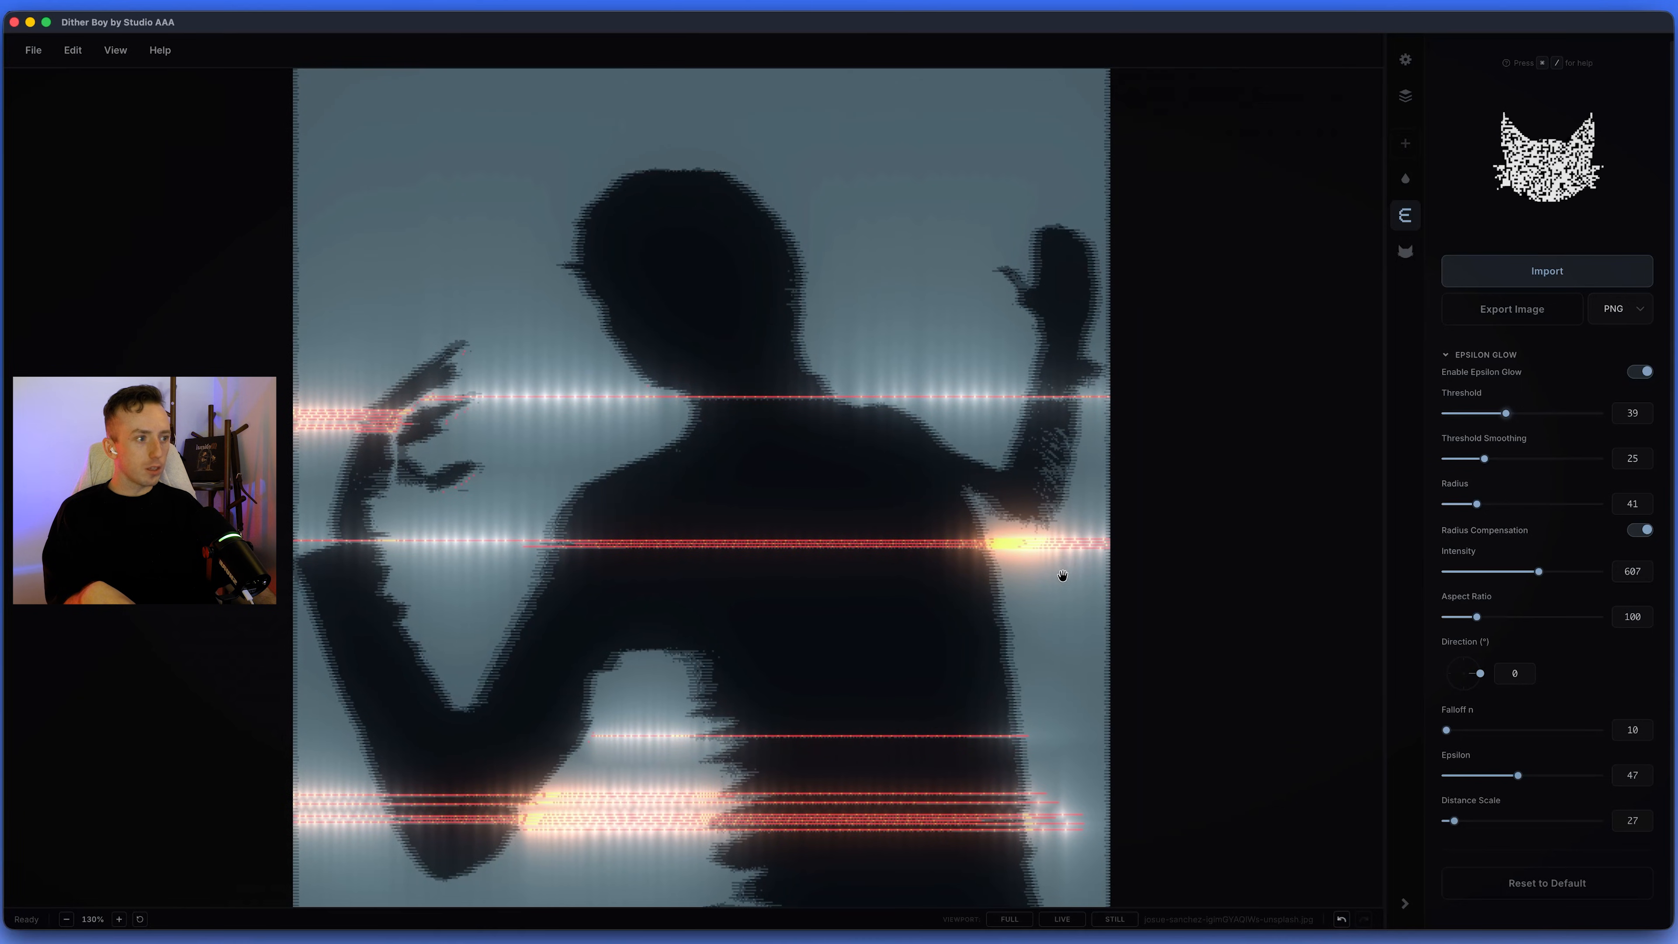
{"action": "scroll", "coordinate": [1079, 537], "scroll_direction": "up", "scroll_amount": 6}
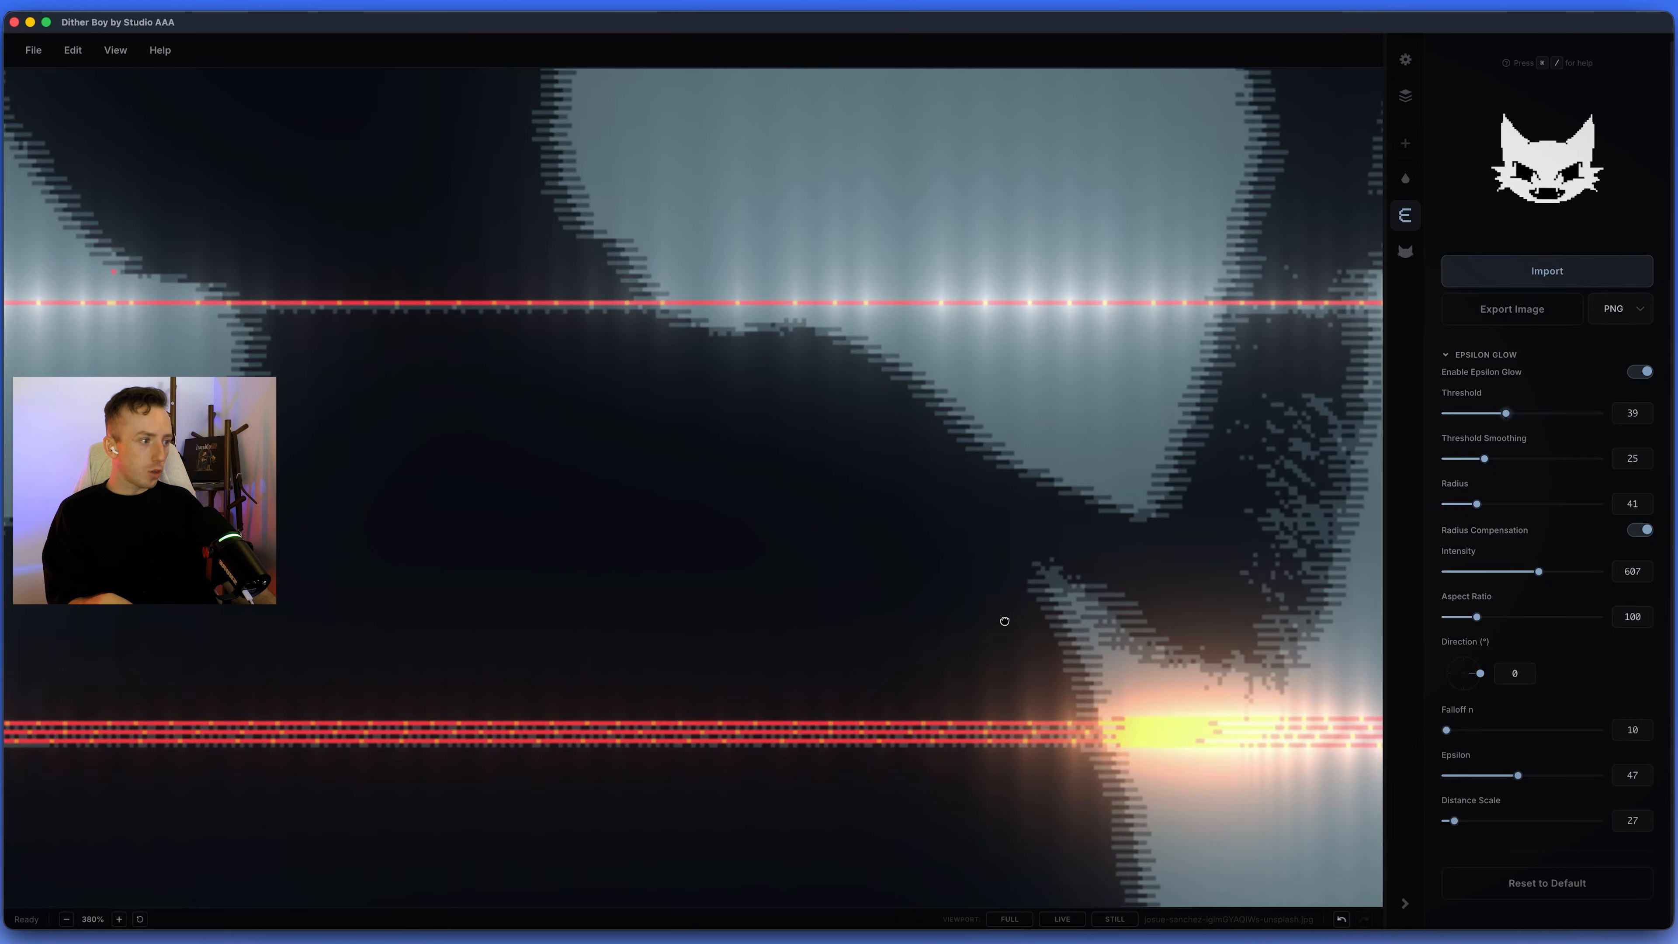
{"action": "left_click_drag", "start_coordinate": [1004, 621], "coordinate": [424, 454]}
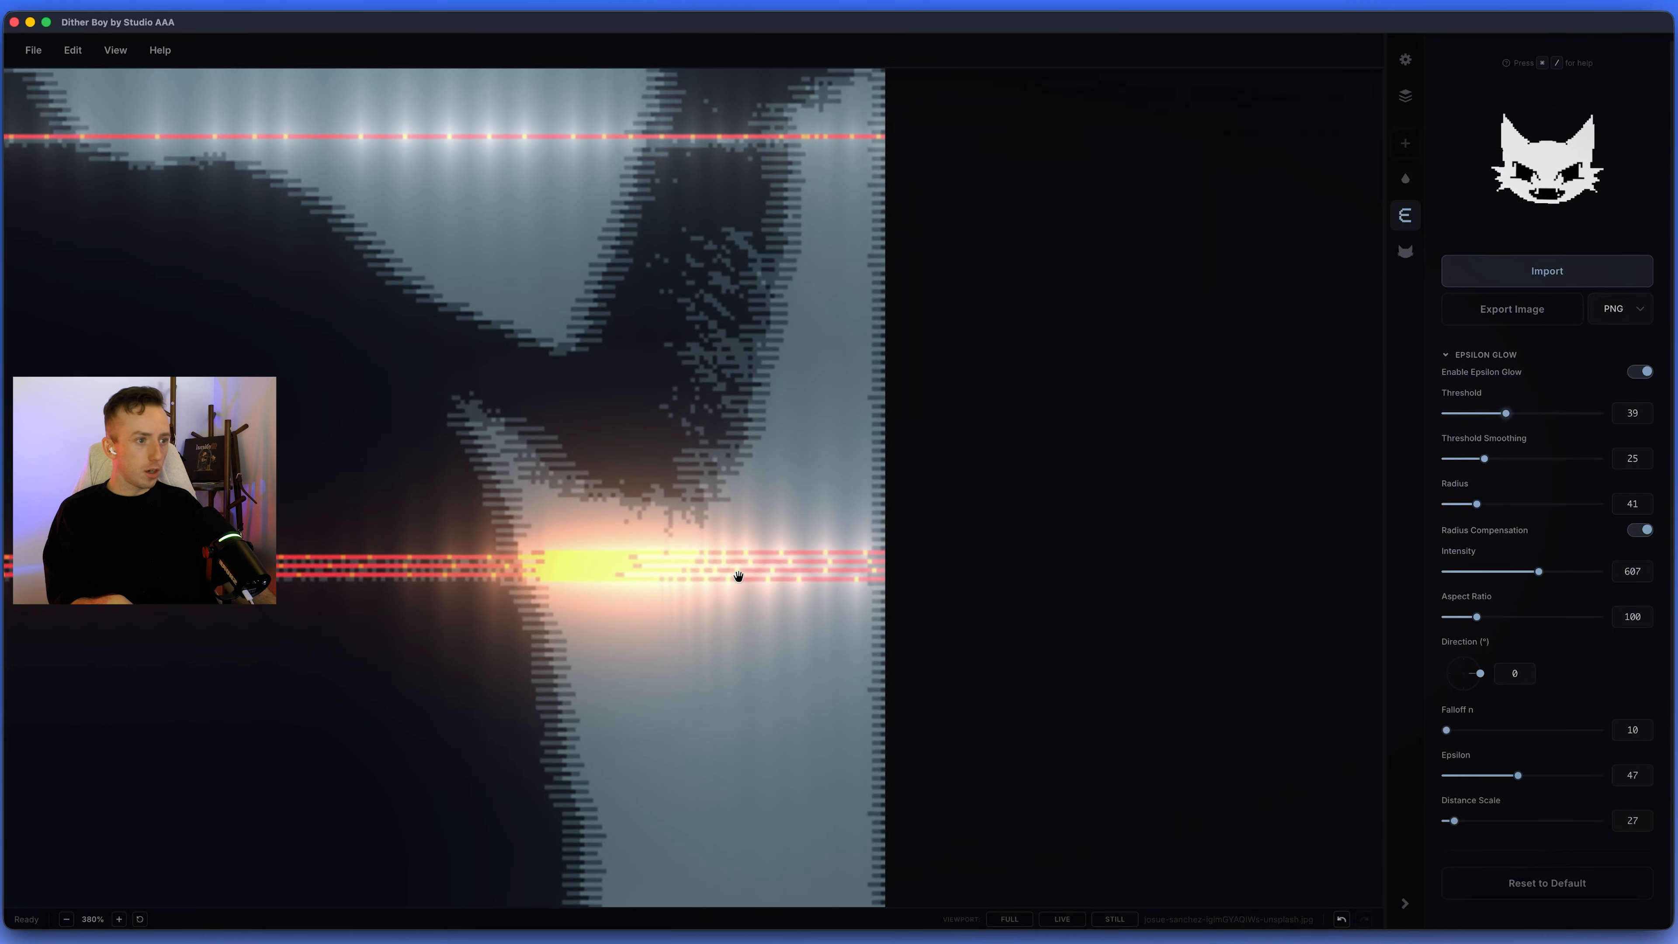
{"action": "left_click_drag", "start_coordinate": [528, 611], "coordinate": [1375, 654]}
{"action": "left_click_drag", "start_coordinate": [198, 451], "coordinate": [678, 464]}
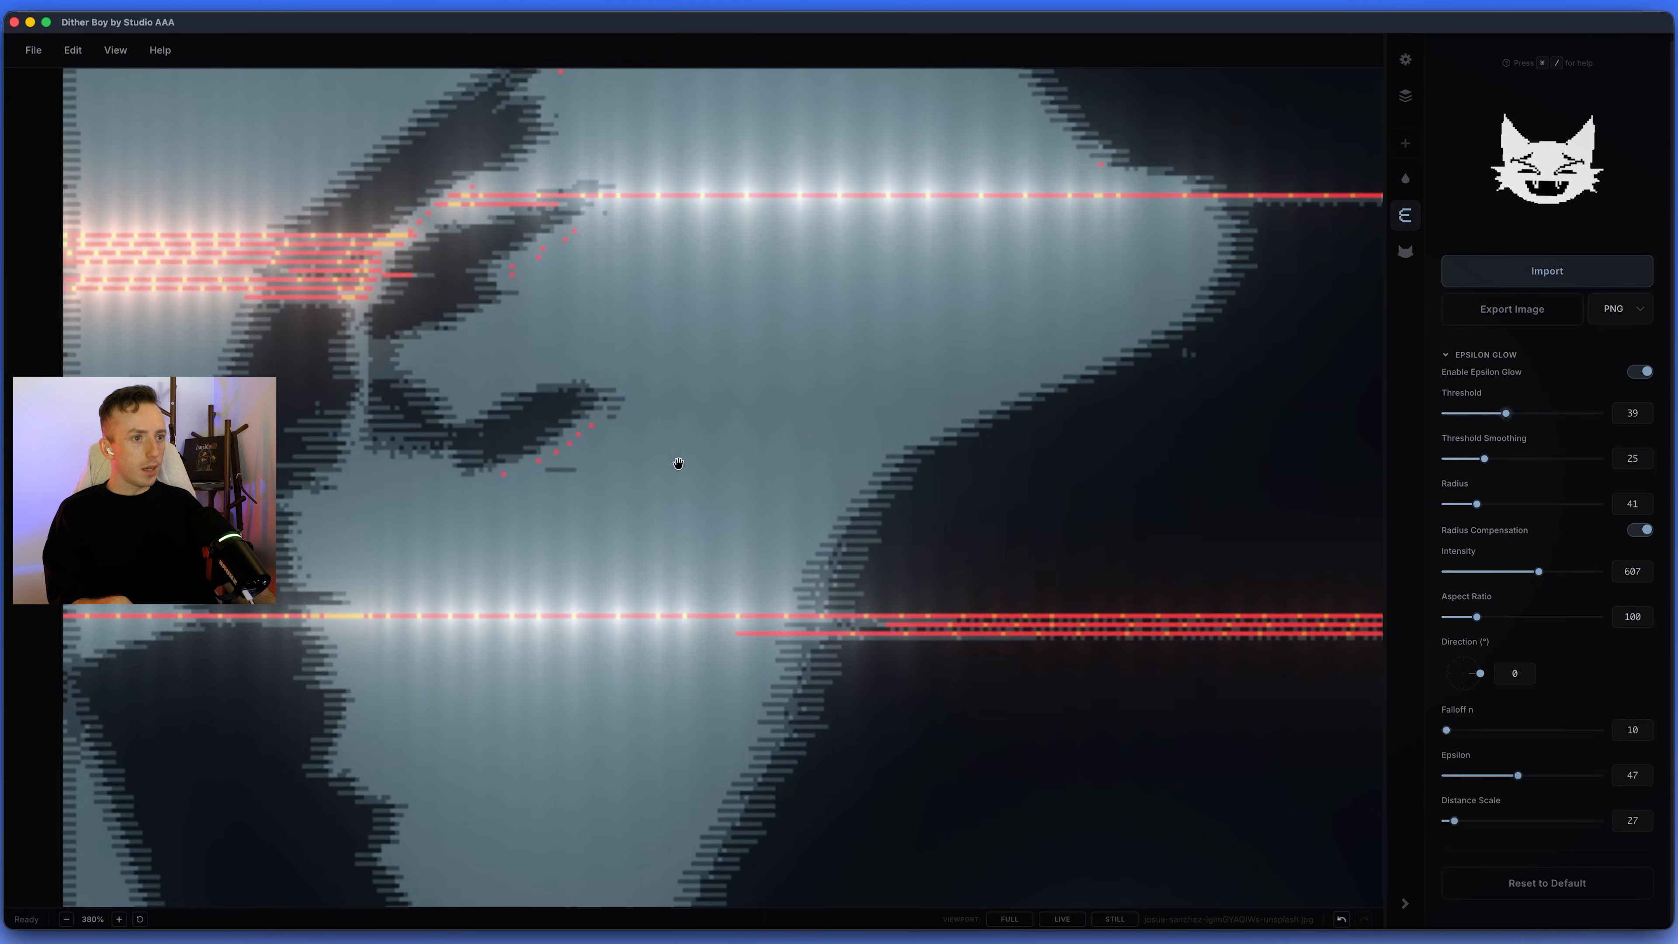
{"action": "scroll", "coordinate": [677, 465], "scroll_direction": "down", "scroll_amount": 3}
{"action": "left_click_drag", "start_coordinate": [991, 888], "coordinate": [702, 385]}
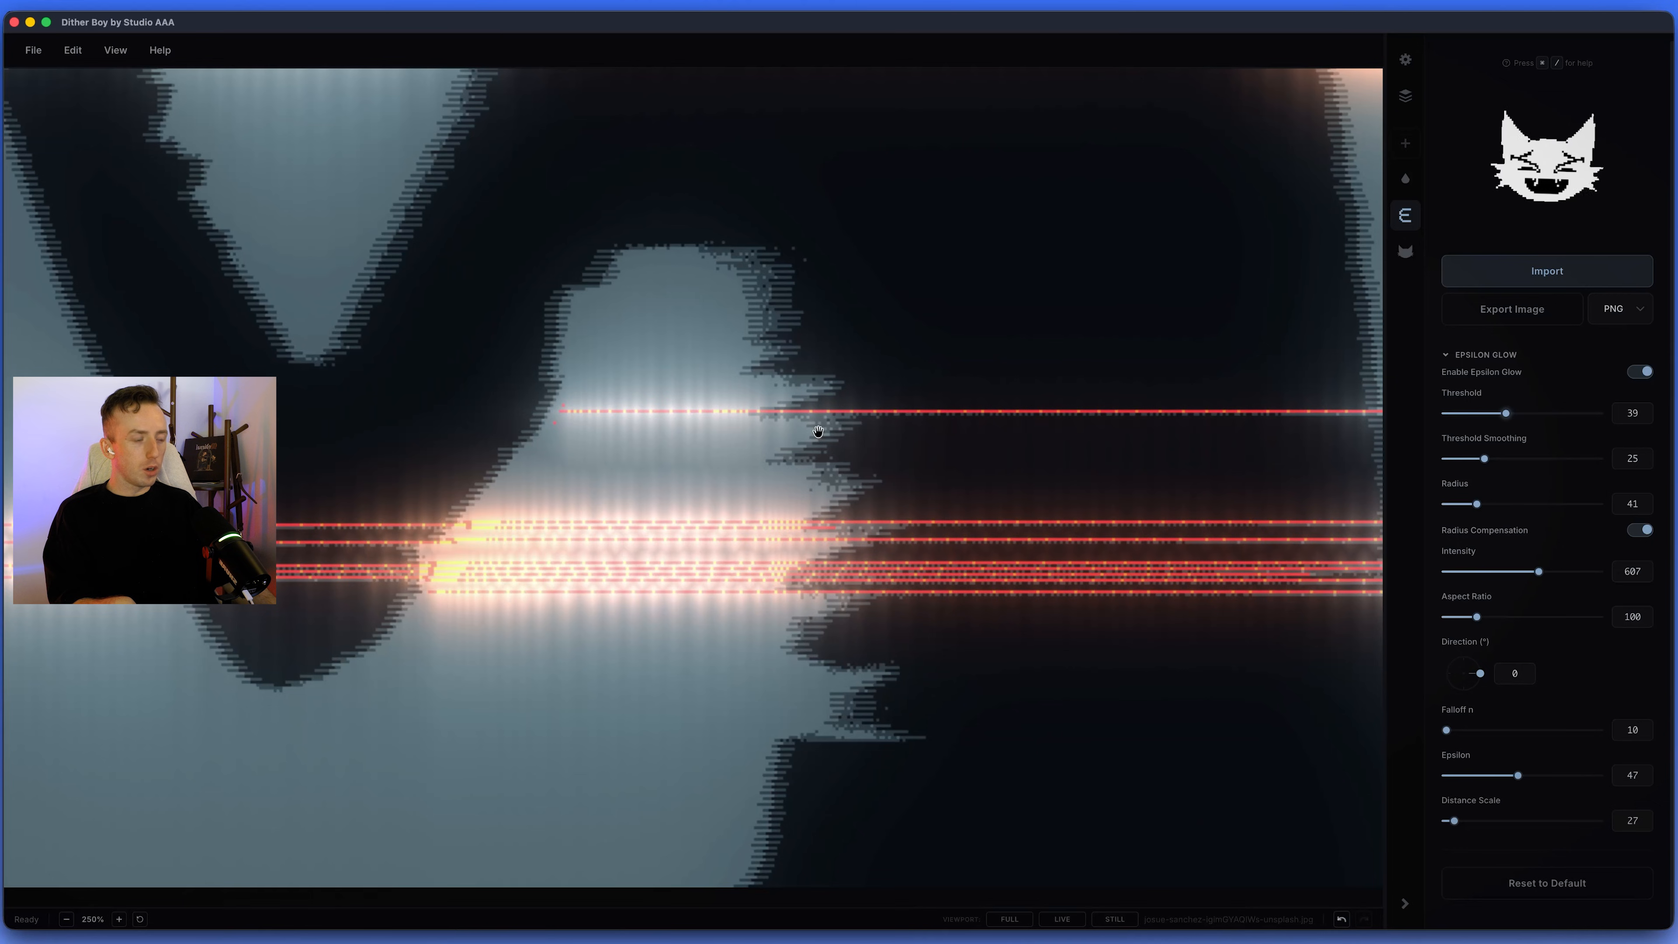
{"action": "scroll", "coordinate": [932, 523], "scroll_direction": "down", "scroll_amount": 5}
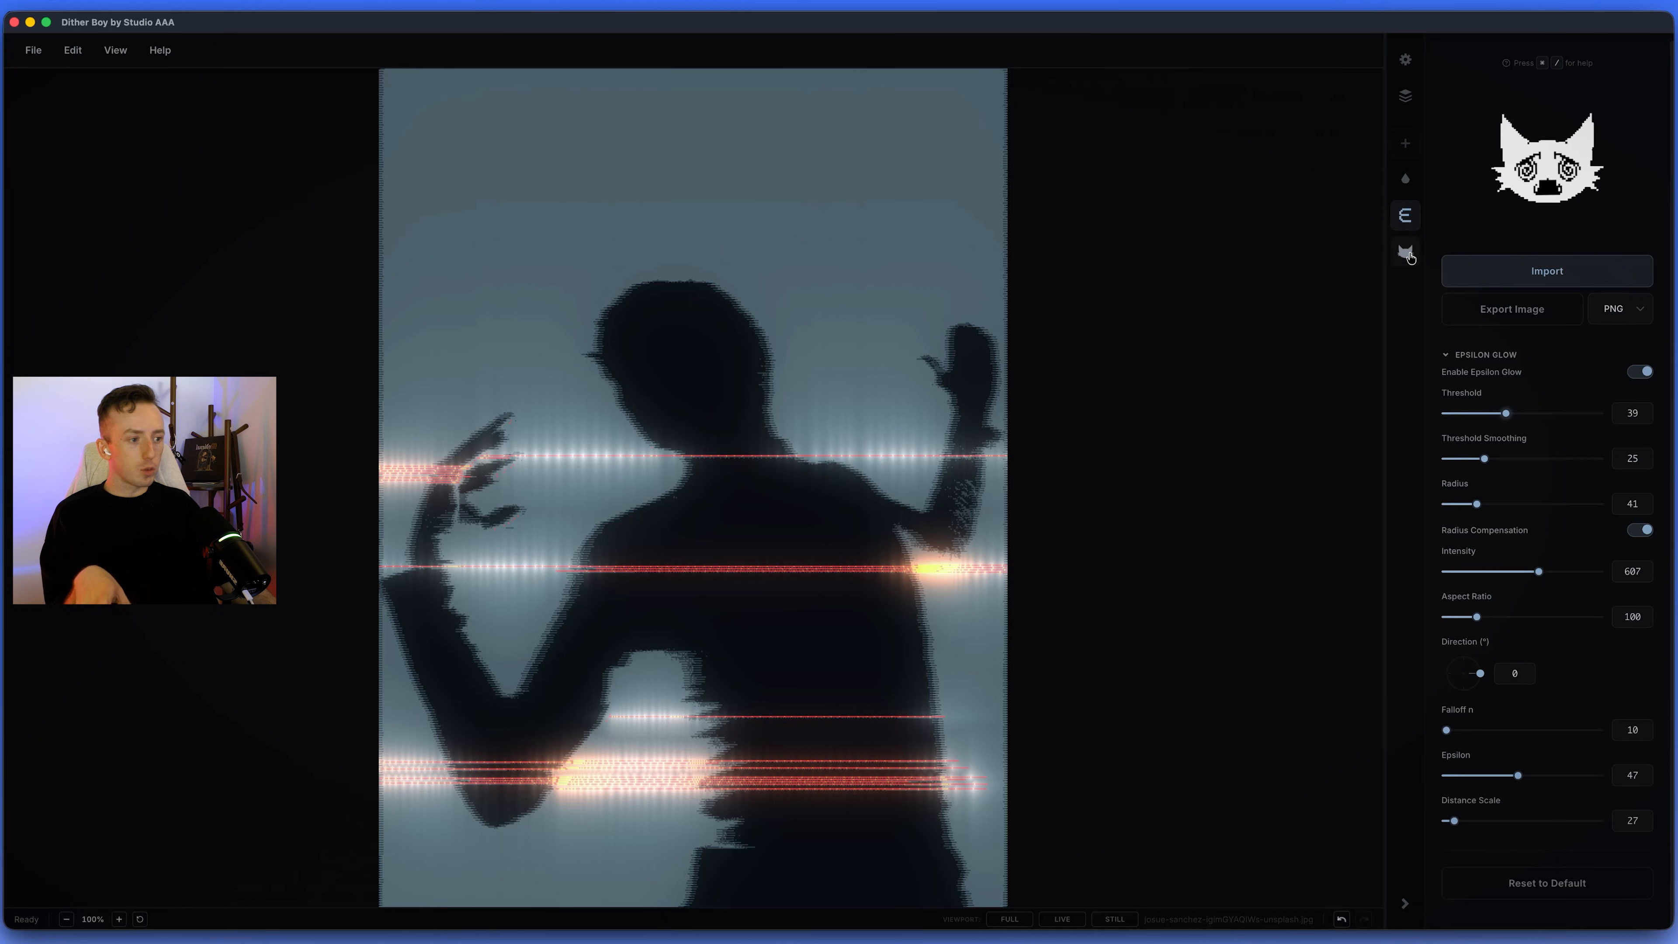
Compare the Uniform Modulation X style with Uniform Modulation Y on the image, and return to Uniform Modulation Y.
{"action": "left_click", "coordinate": [1406, 251]}
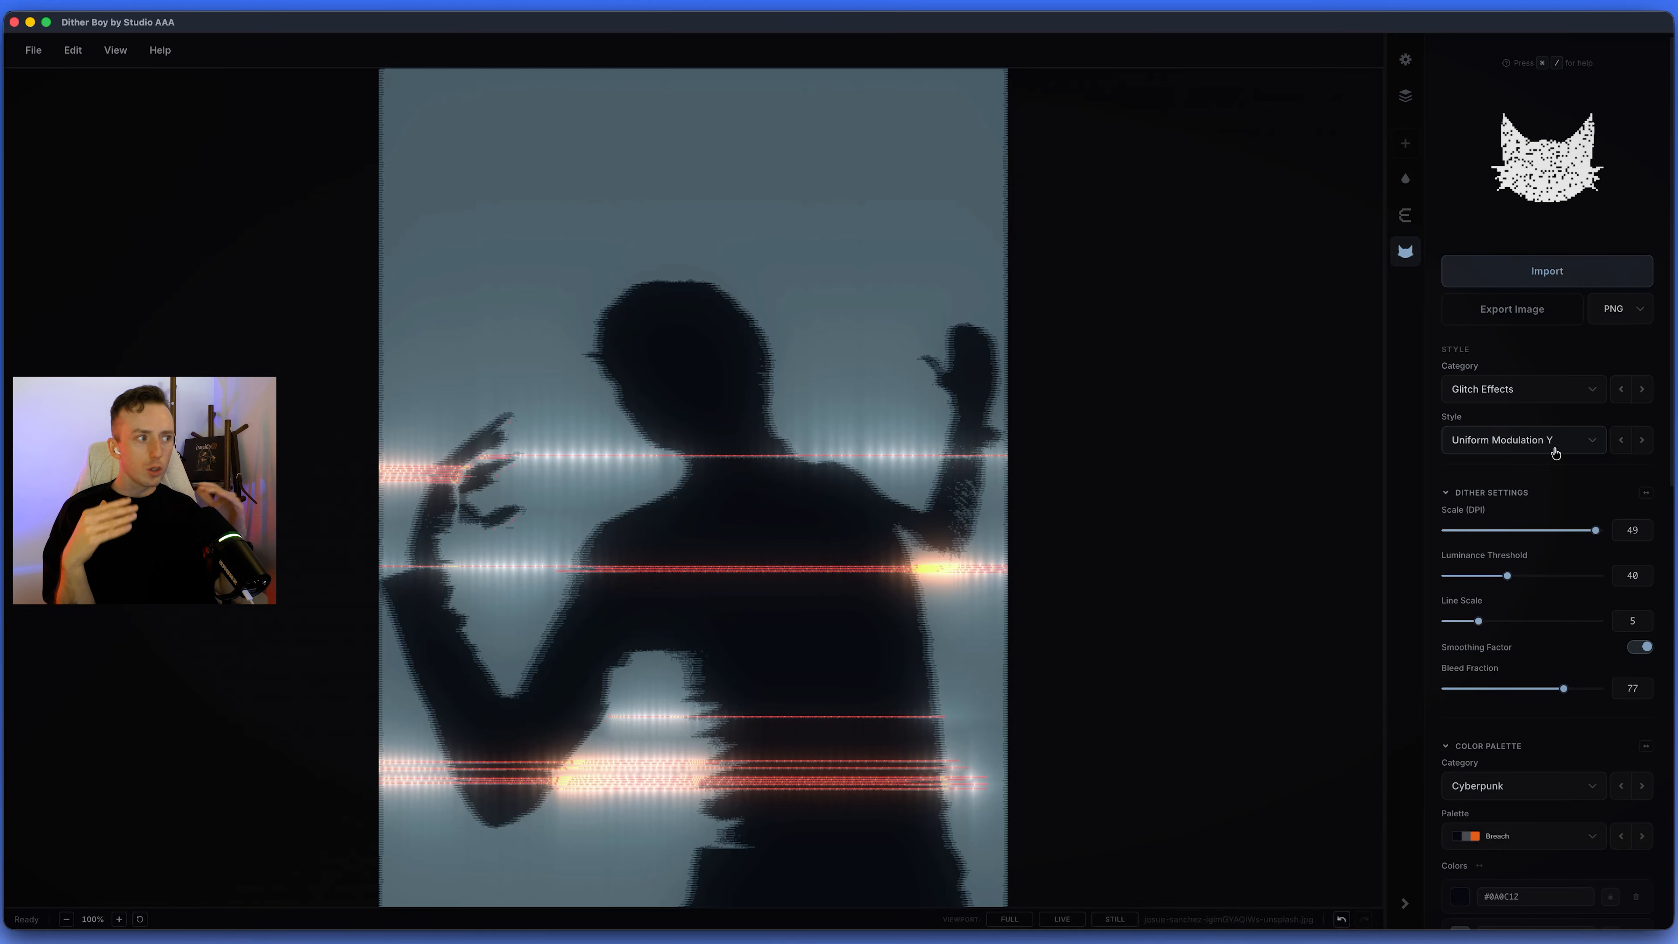
{"action": "left_click", "coordinate": [1621, 439]}
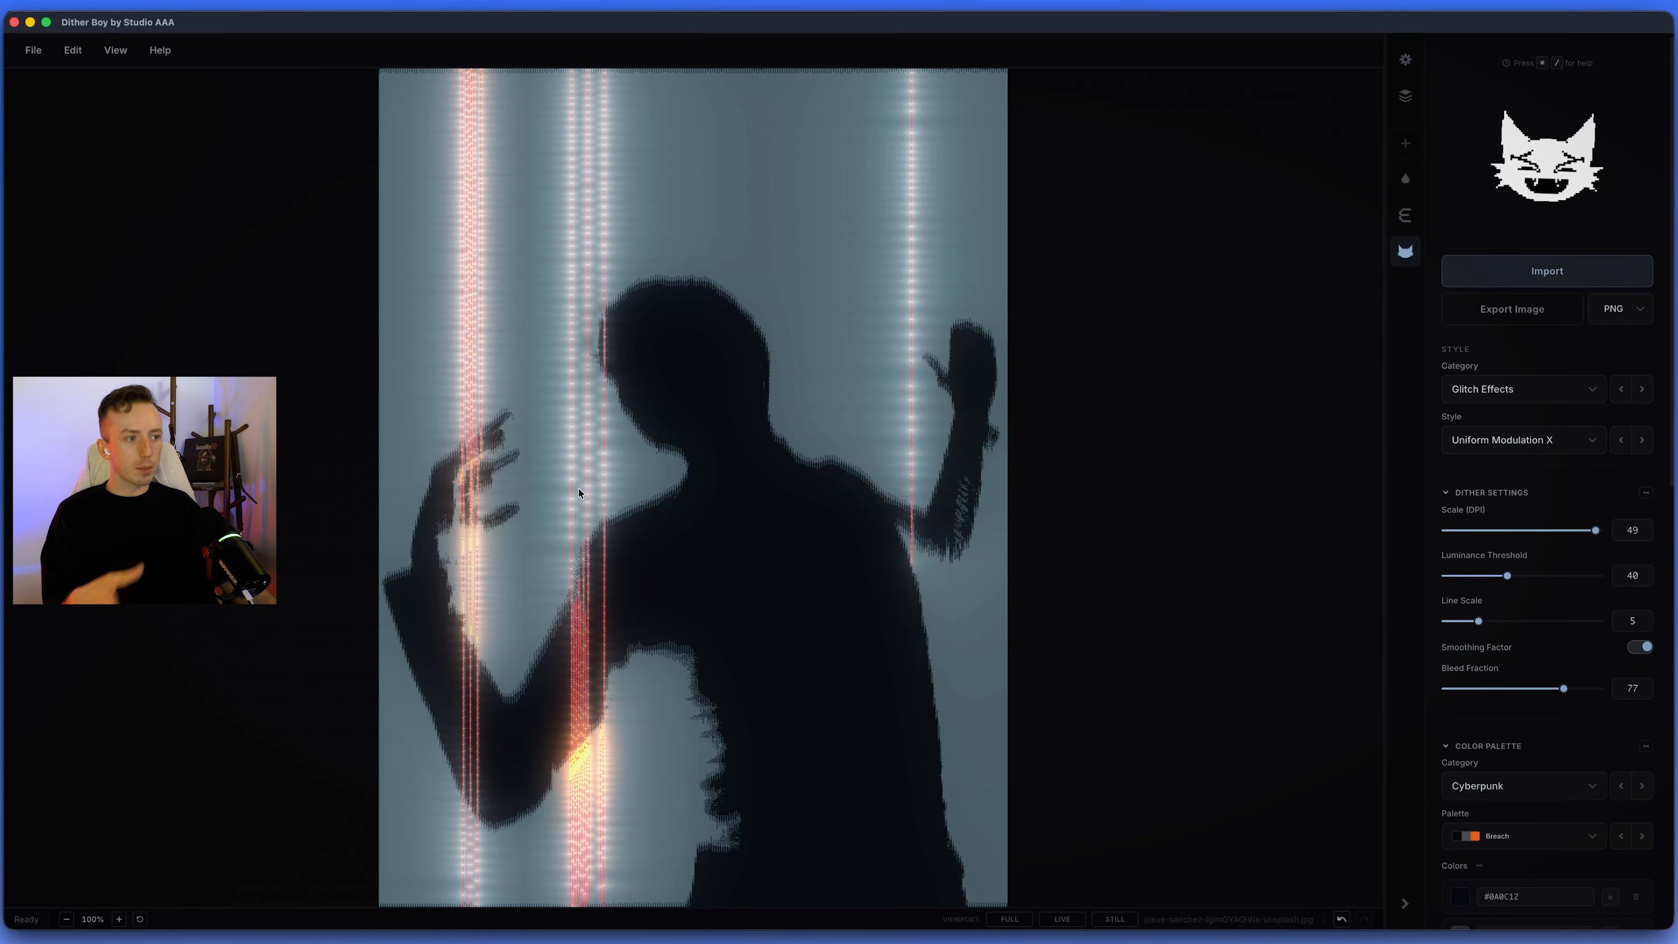
{"action": "left_click", "coordinate": [1643, 441]}
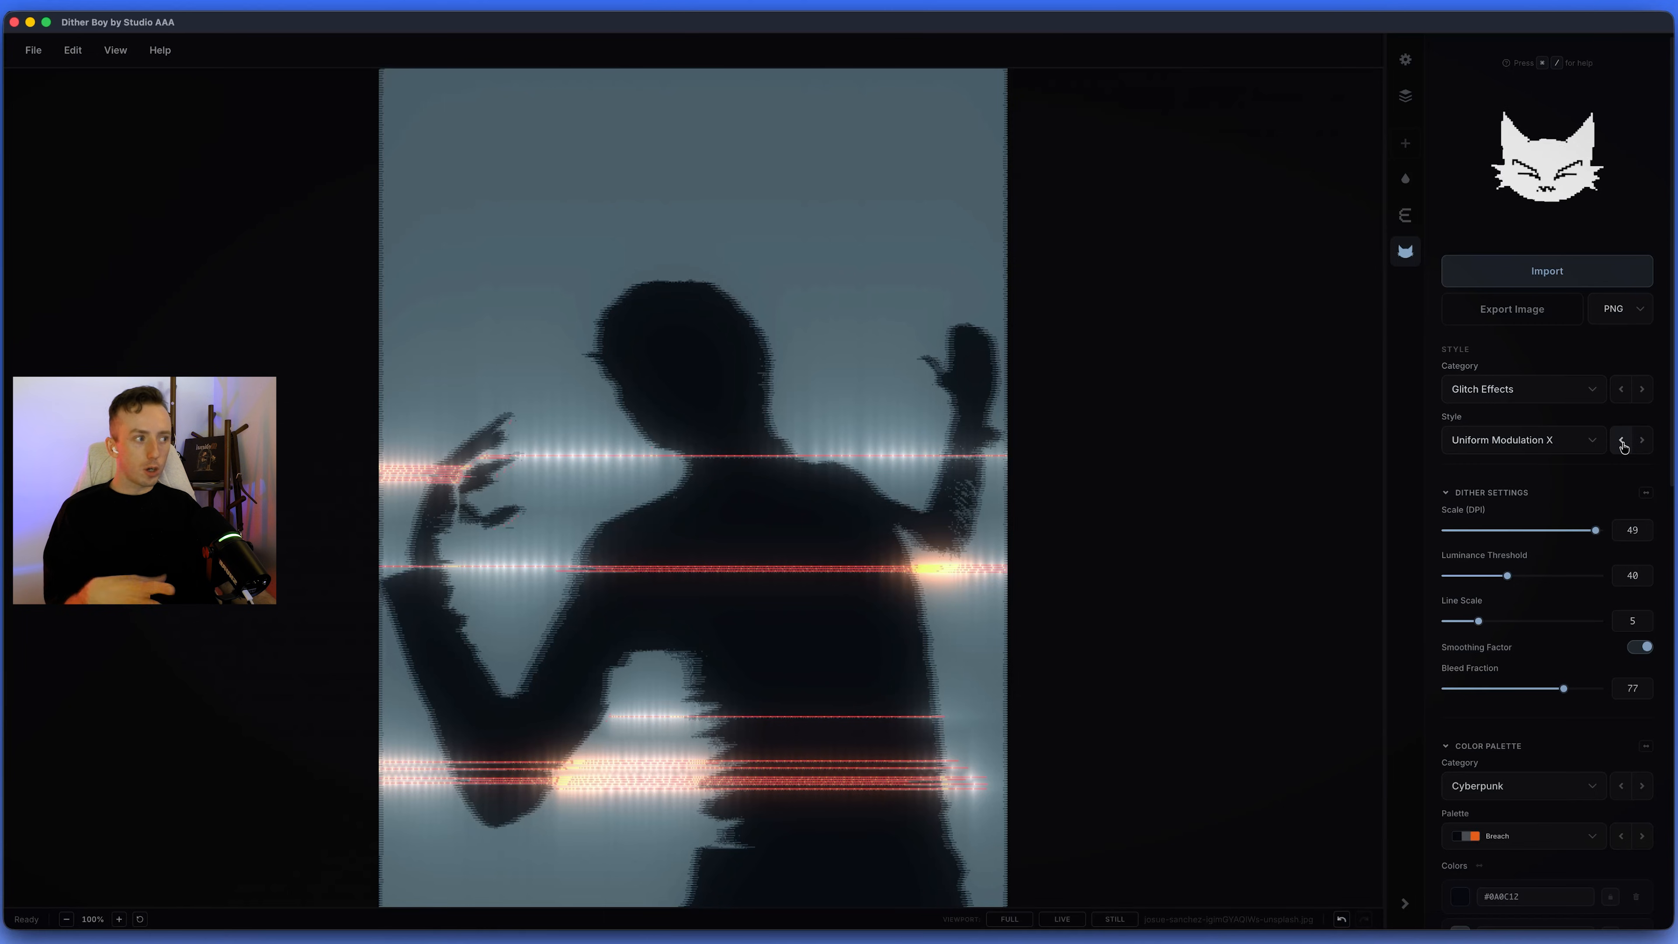
{"action": "left_click", "coordinate": [1641, 439]}
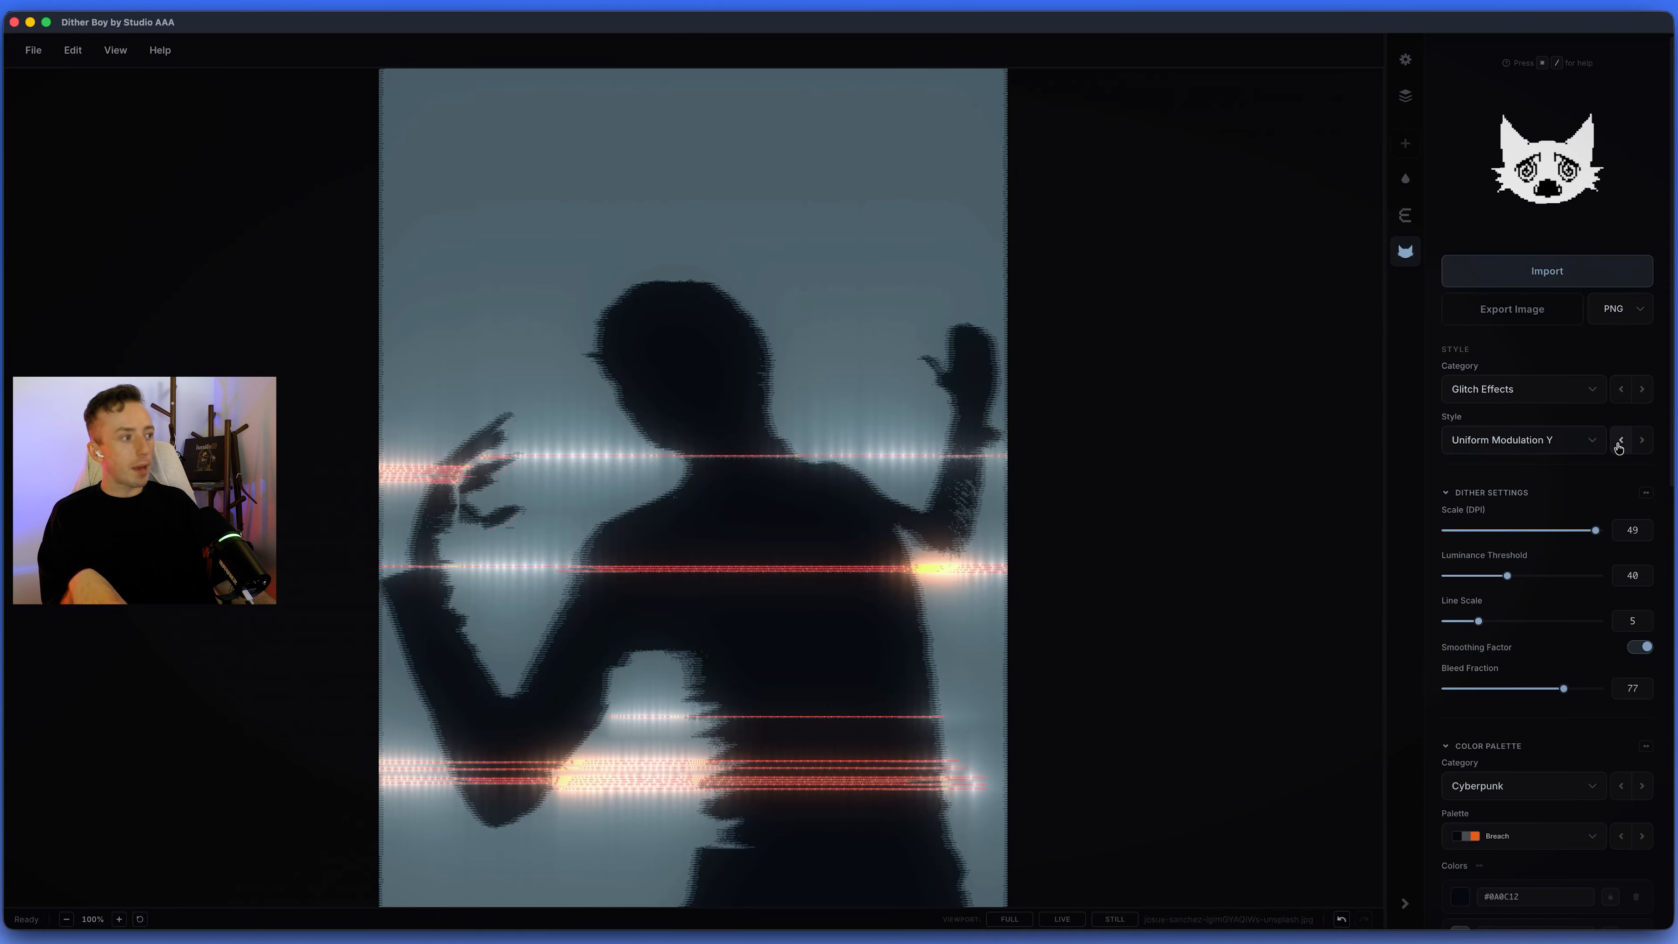
{"action": "scroll", "coordinate": [1586, 528], "scroll_direction": "down", "scroll_amount": 15}
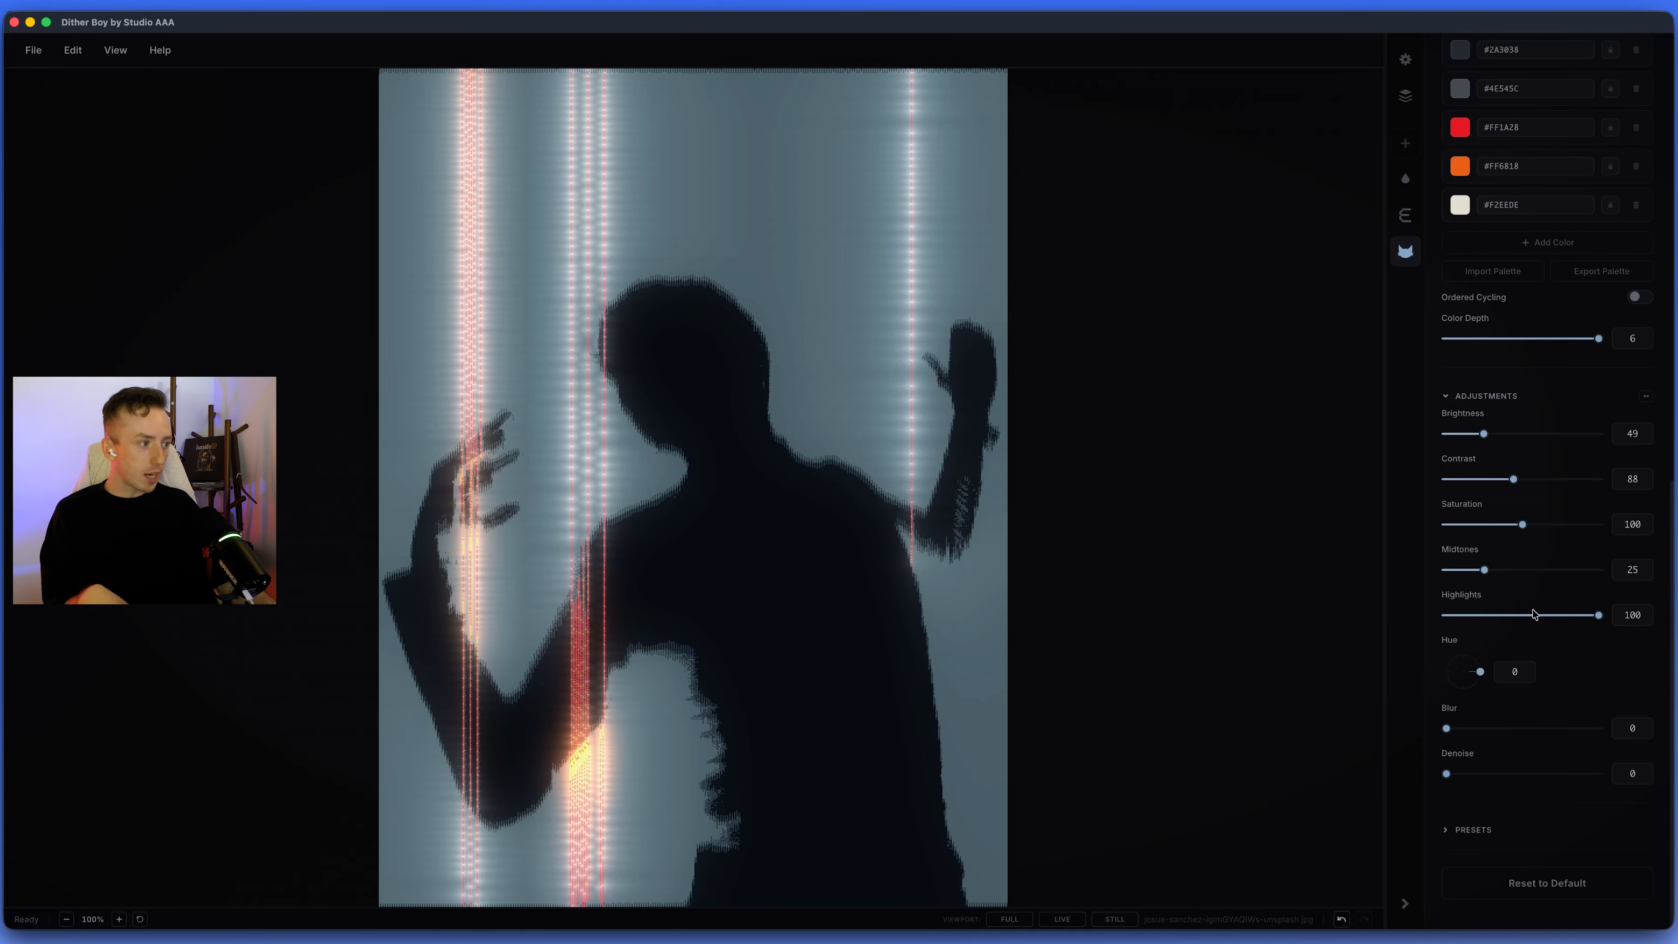
{"action": "scroll", "coordinate": [1520, 601], "scroll_direction": "up", "scroll_amount": 15}
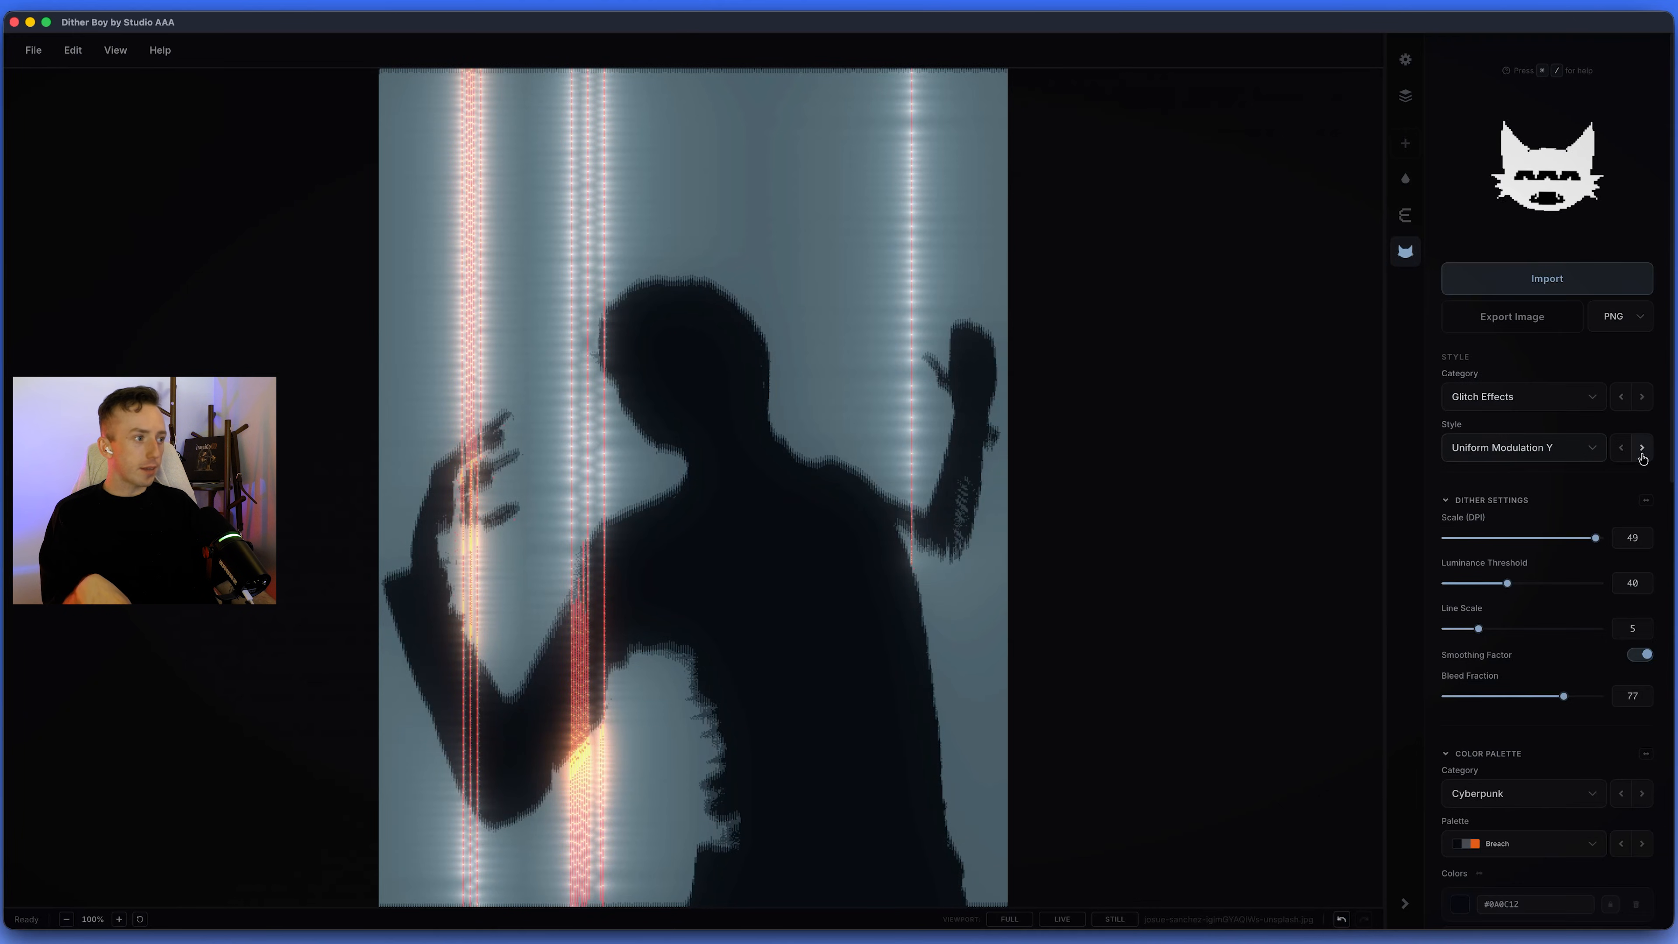
{"action": "left_click", "coordinate": [1641, 456]}
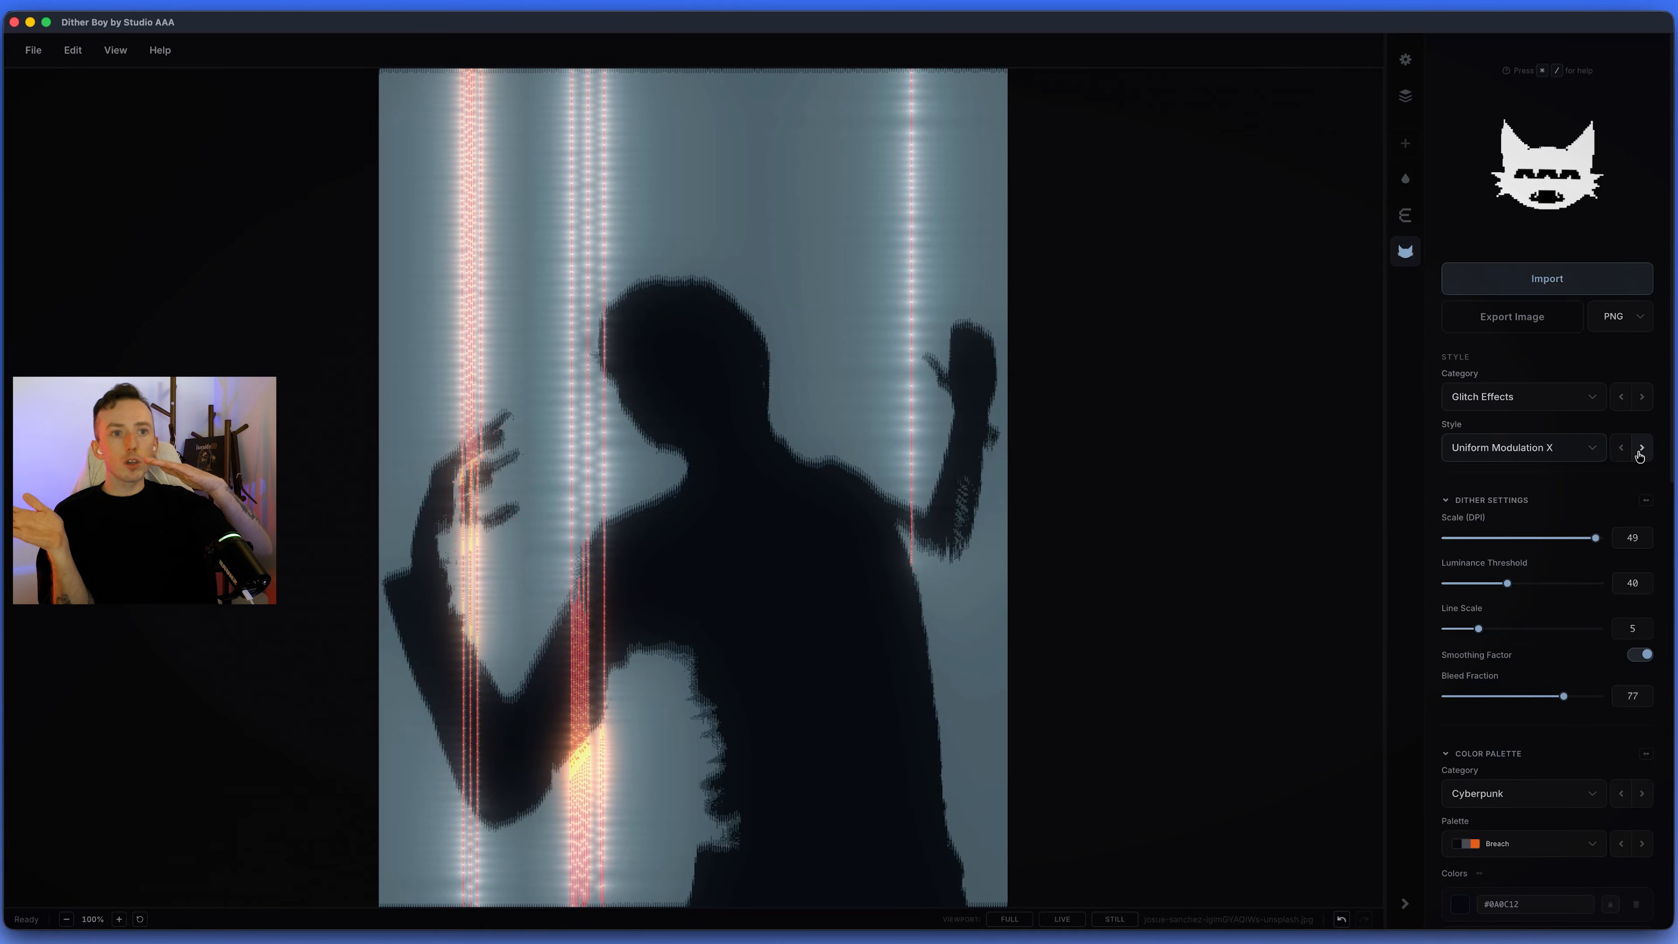
{"action": "scroll", "coordinate": [1519, 661], "scroll_direction": "down", "scroll_amount": 15}
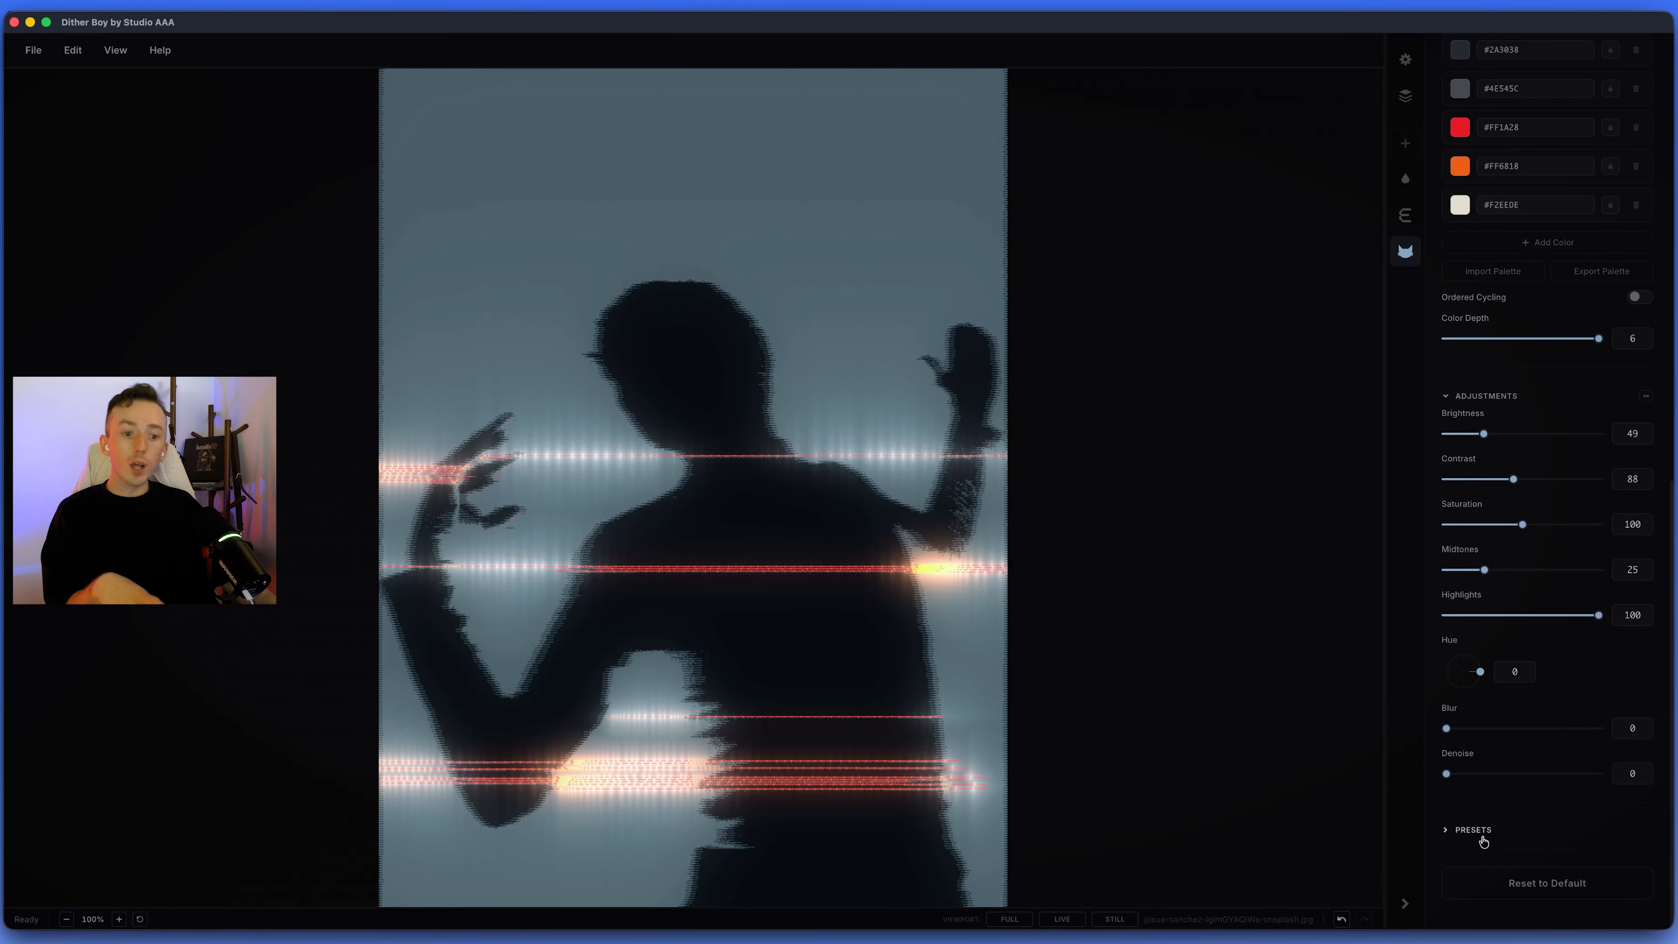
Save the current settings as a preset named "Dreamy Cyberpunk 3" and clear the silhouette photo from the canvas.
{"action": "left_click", "coordinate": [1487, 834]}
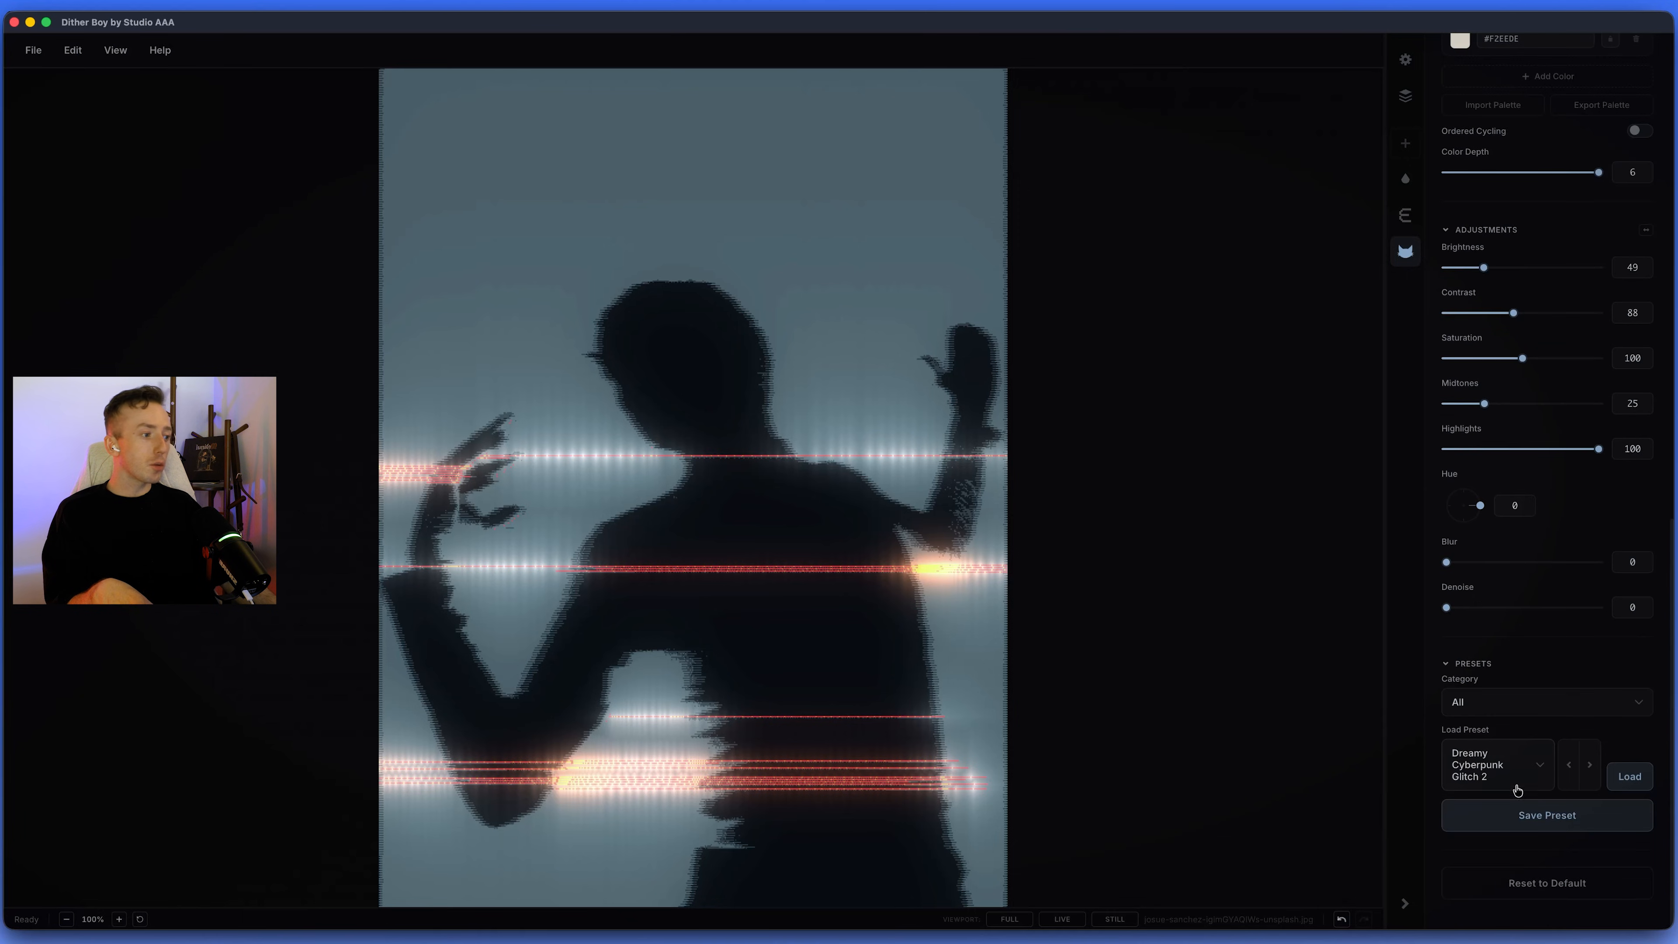
{"action": "left_click", "coordinate": [1562, 829]}
{"action": "type", "text": "Dreamy"}
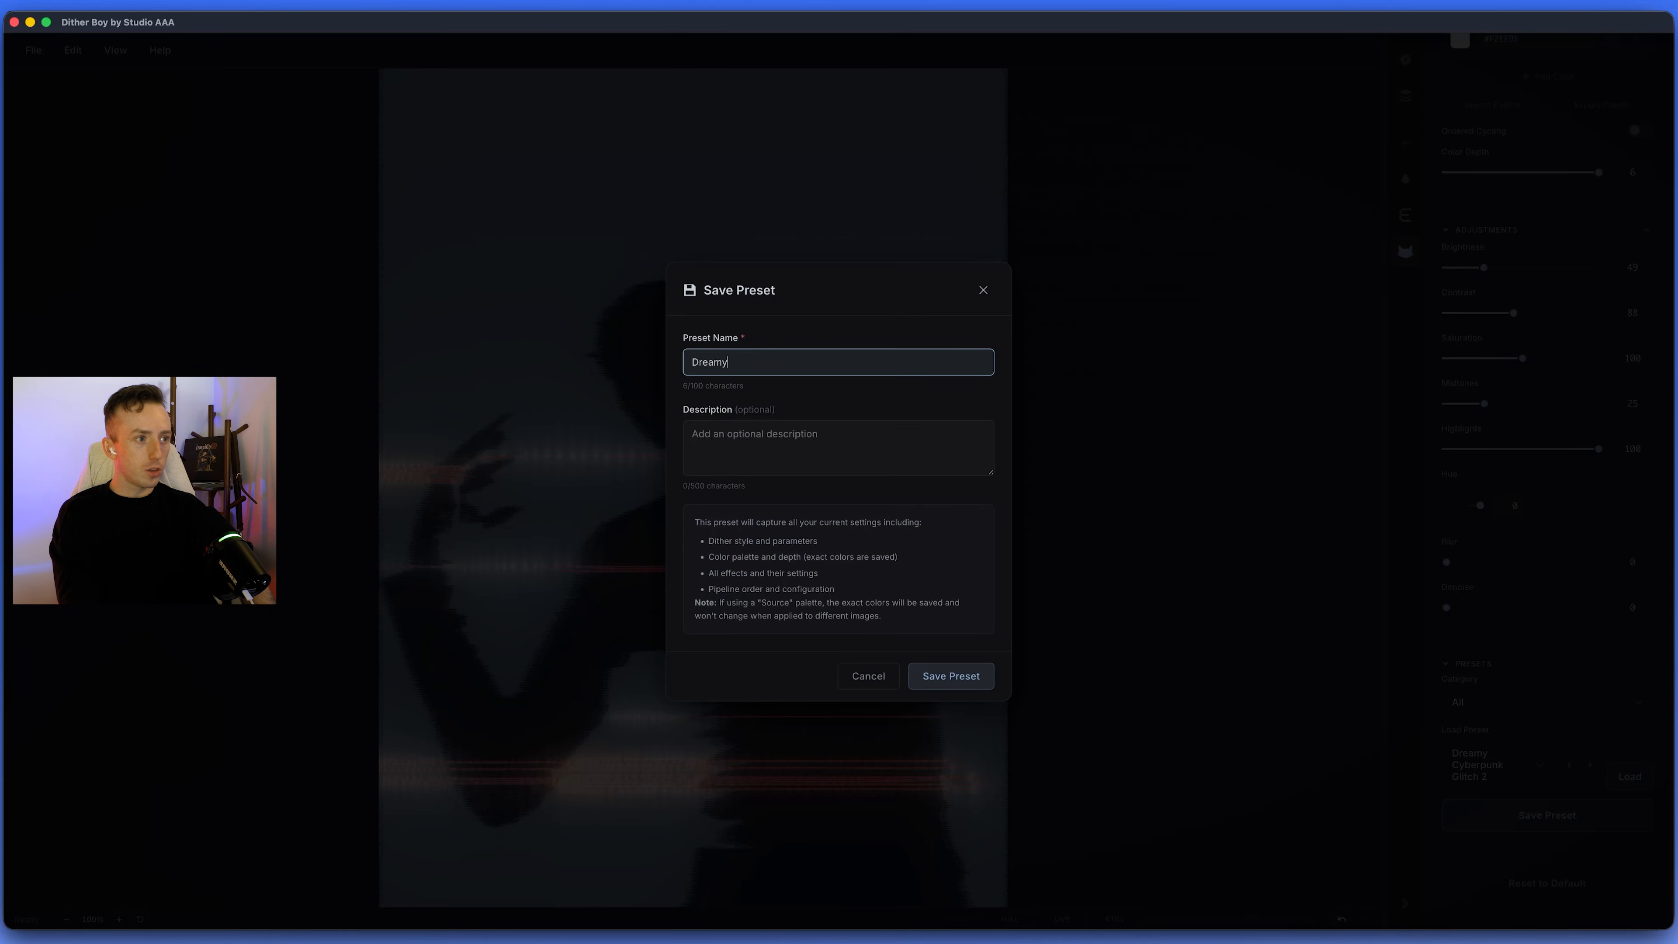
{"action": "type", "text": " Cyberpun"}
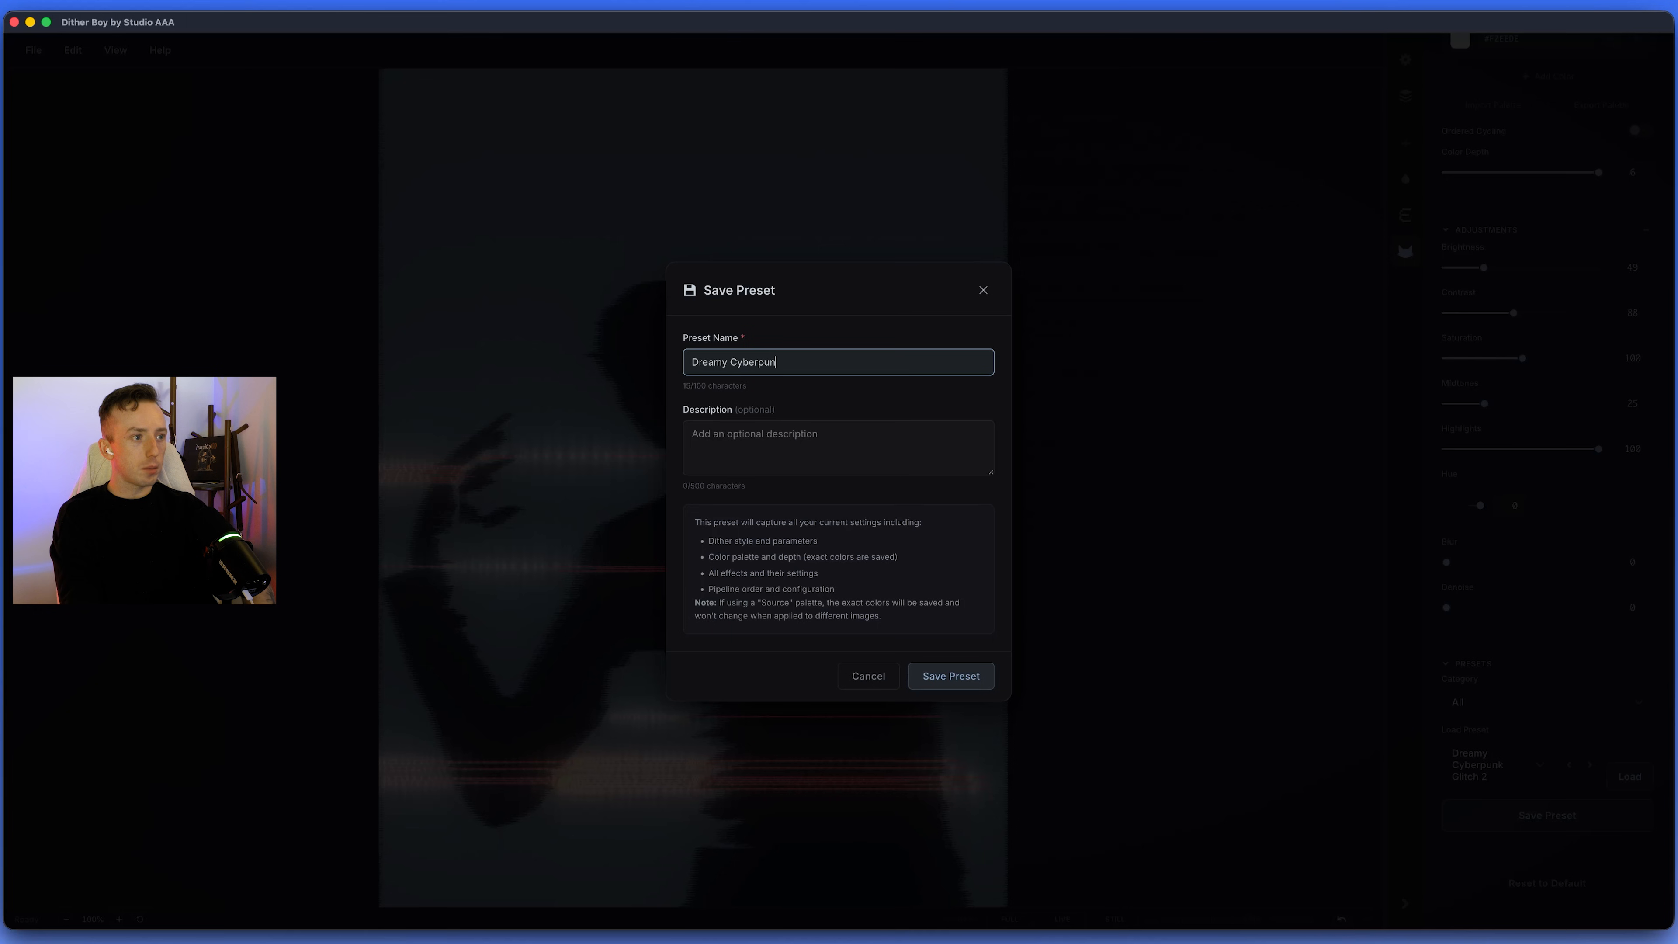
{"action": "type", "text": "k 3"}
{"action": "left_click", "coordinate": [950, 676]}
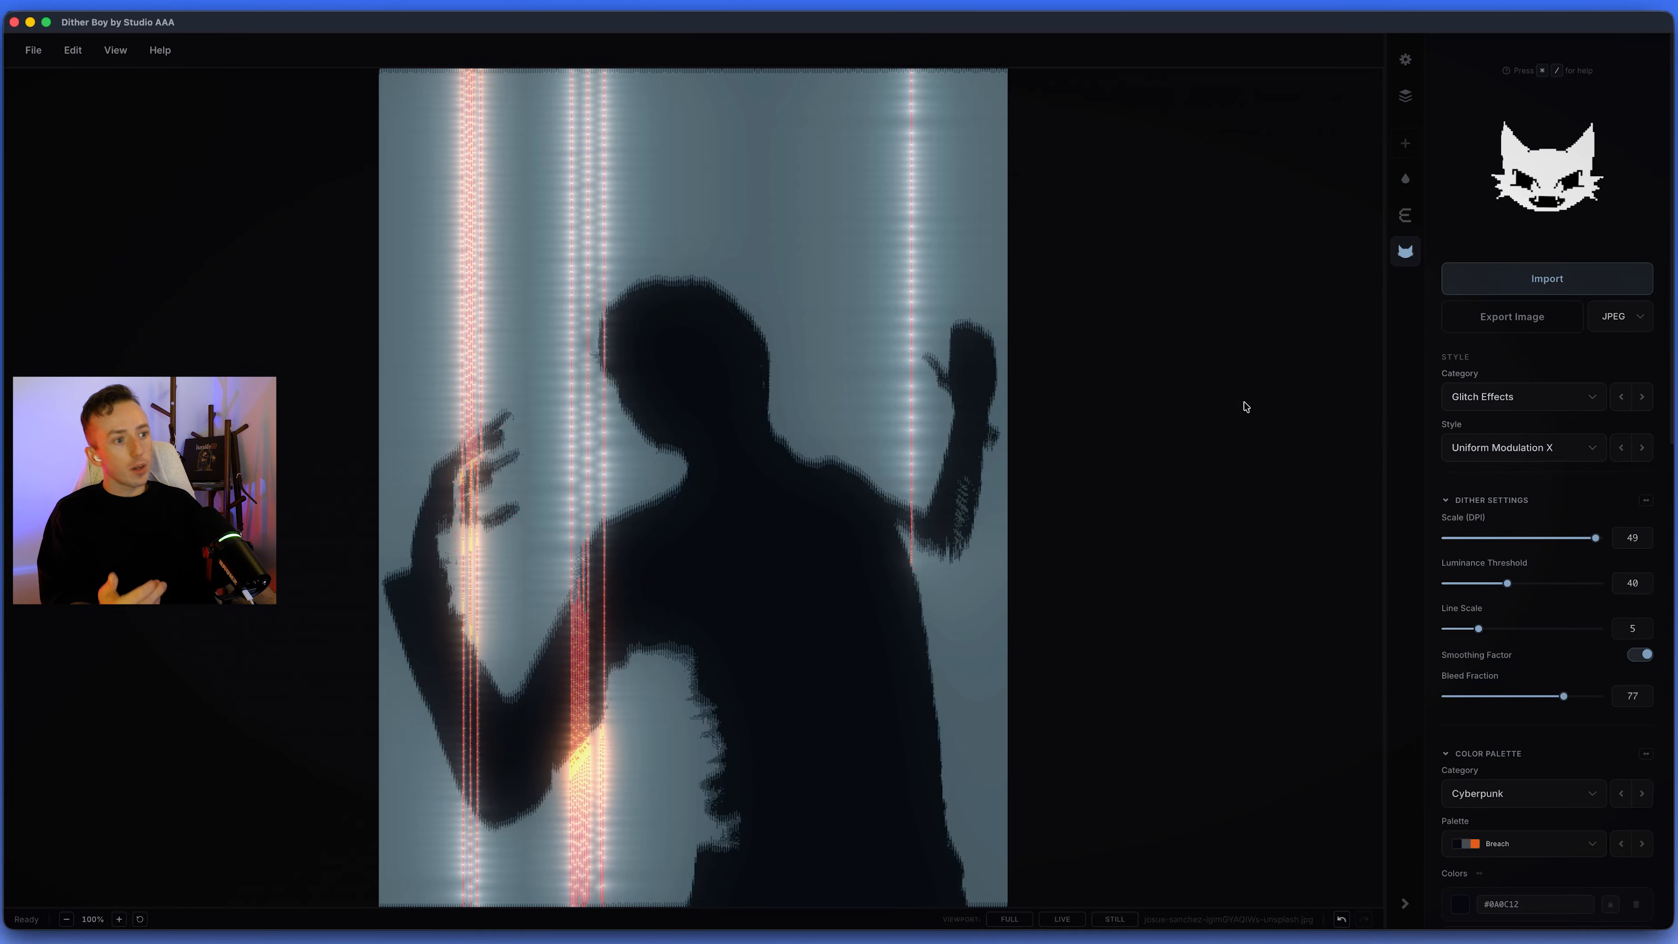
{"action": "left_click", "coordinate": [33, 51]}
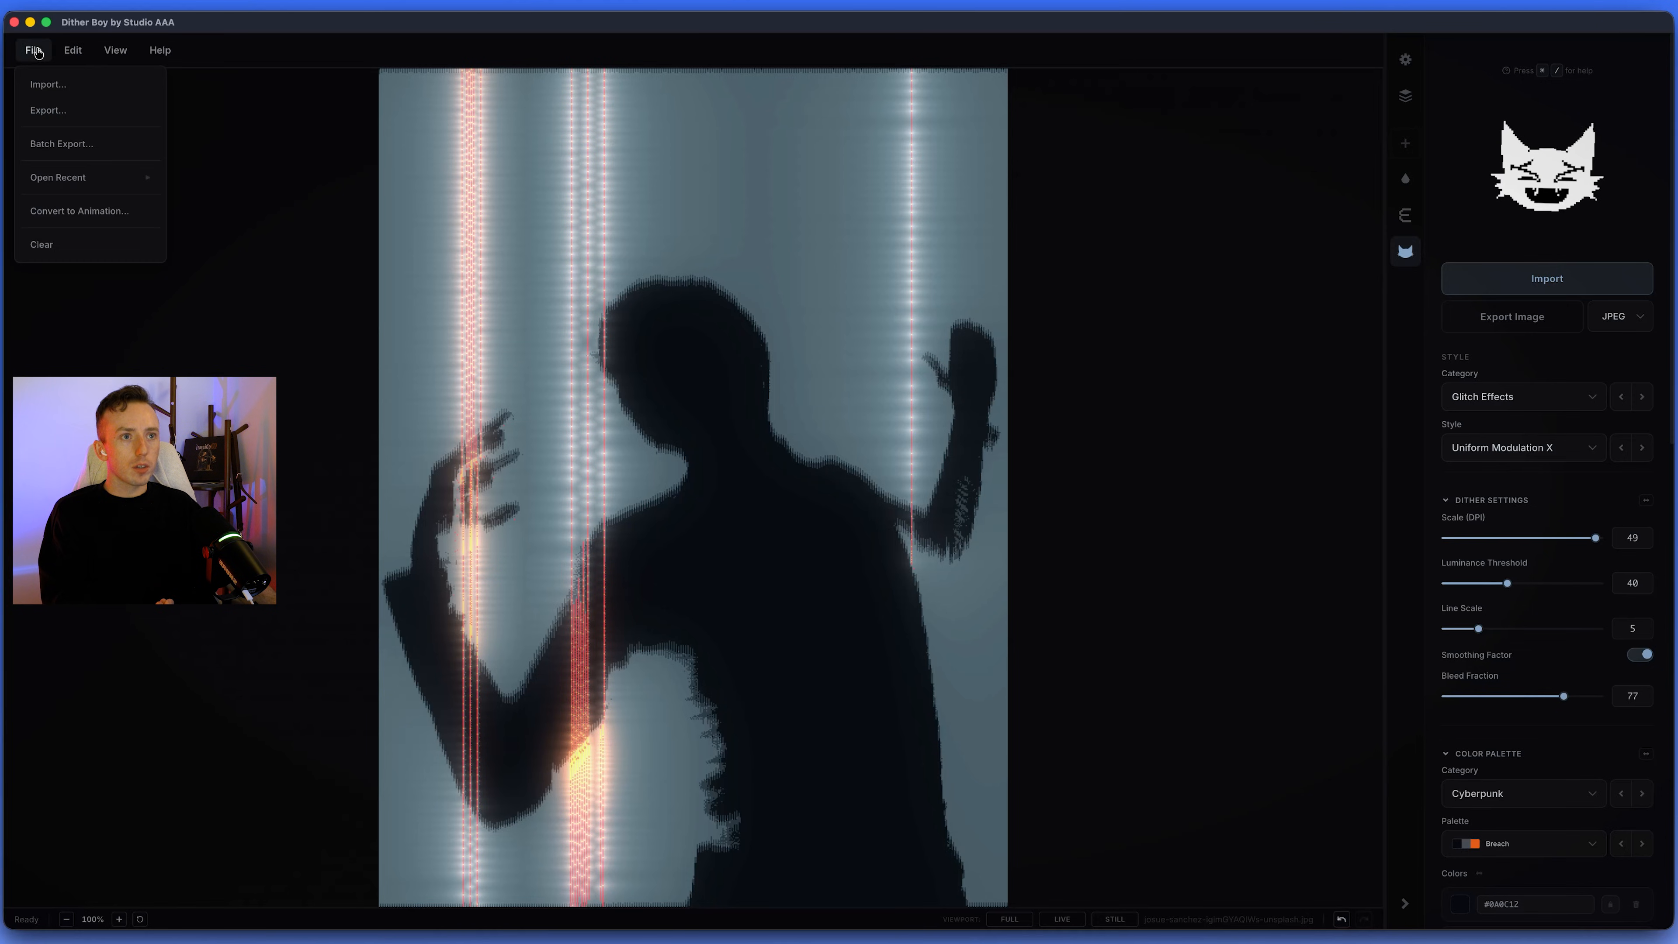
{"action": "left_click", "coordinate": [52, 249]}
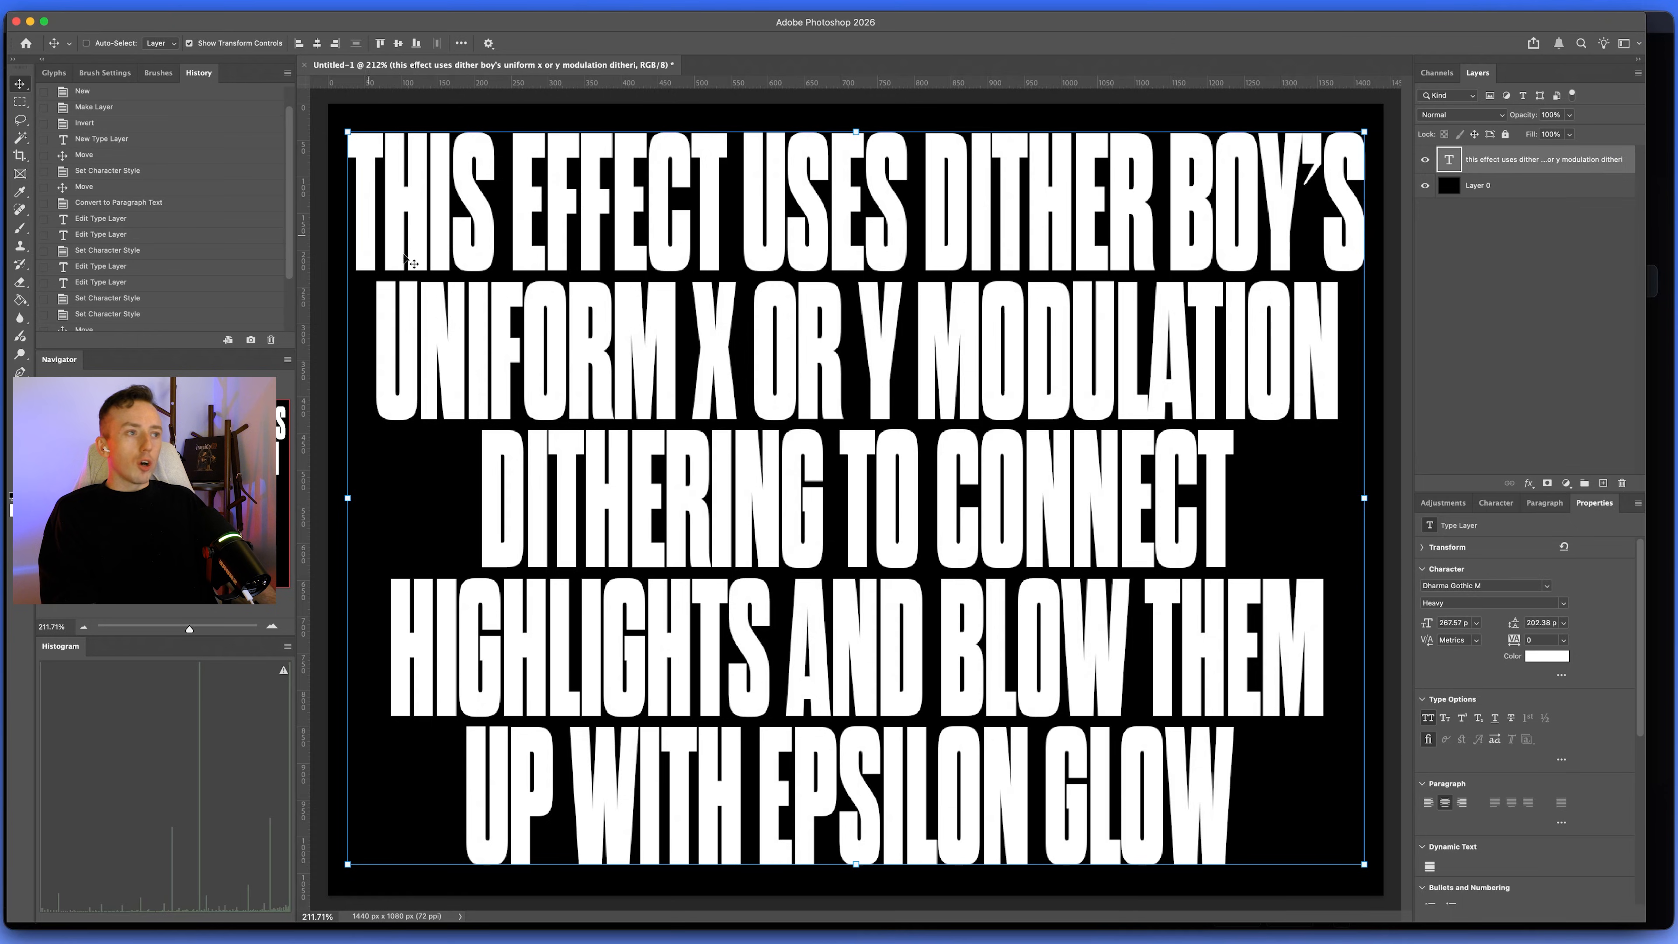
In Photoshop, add Bevel & Emboss and a red Color Overlay to the white text layer.
{"action": "left_click", "coordinate": [1528, 483]}
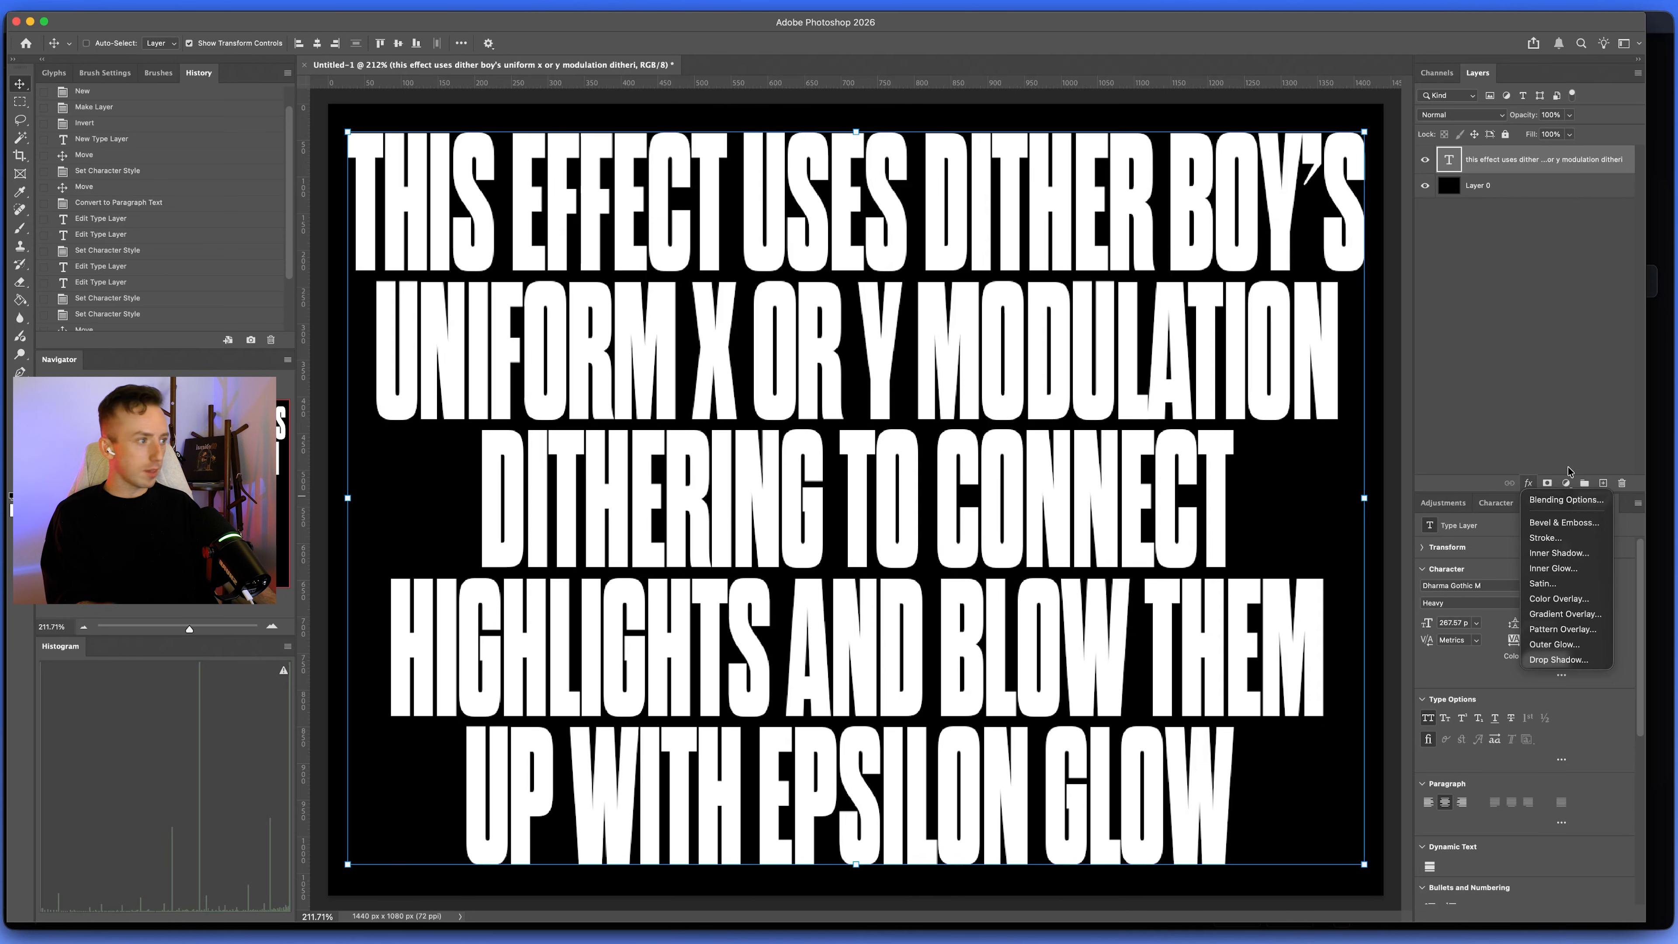
{"action": "left_click", "coordinate": [1564, 523]}
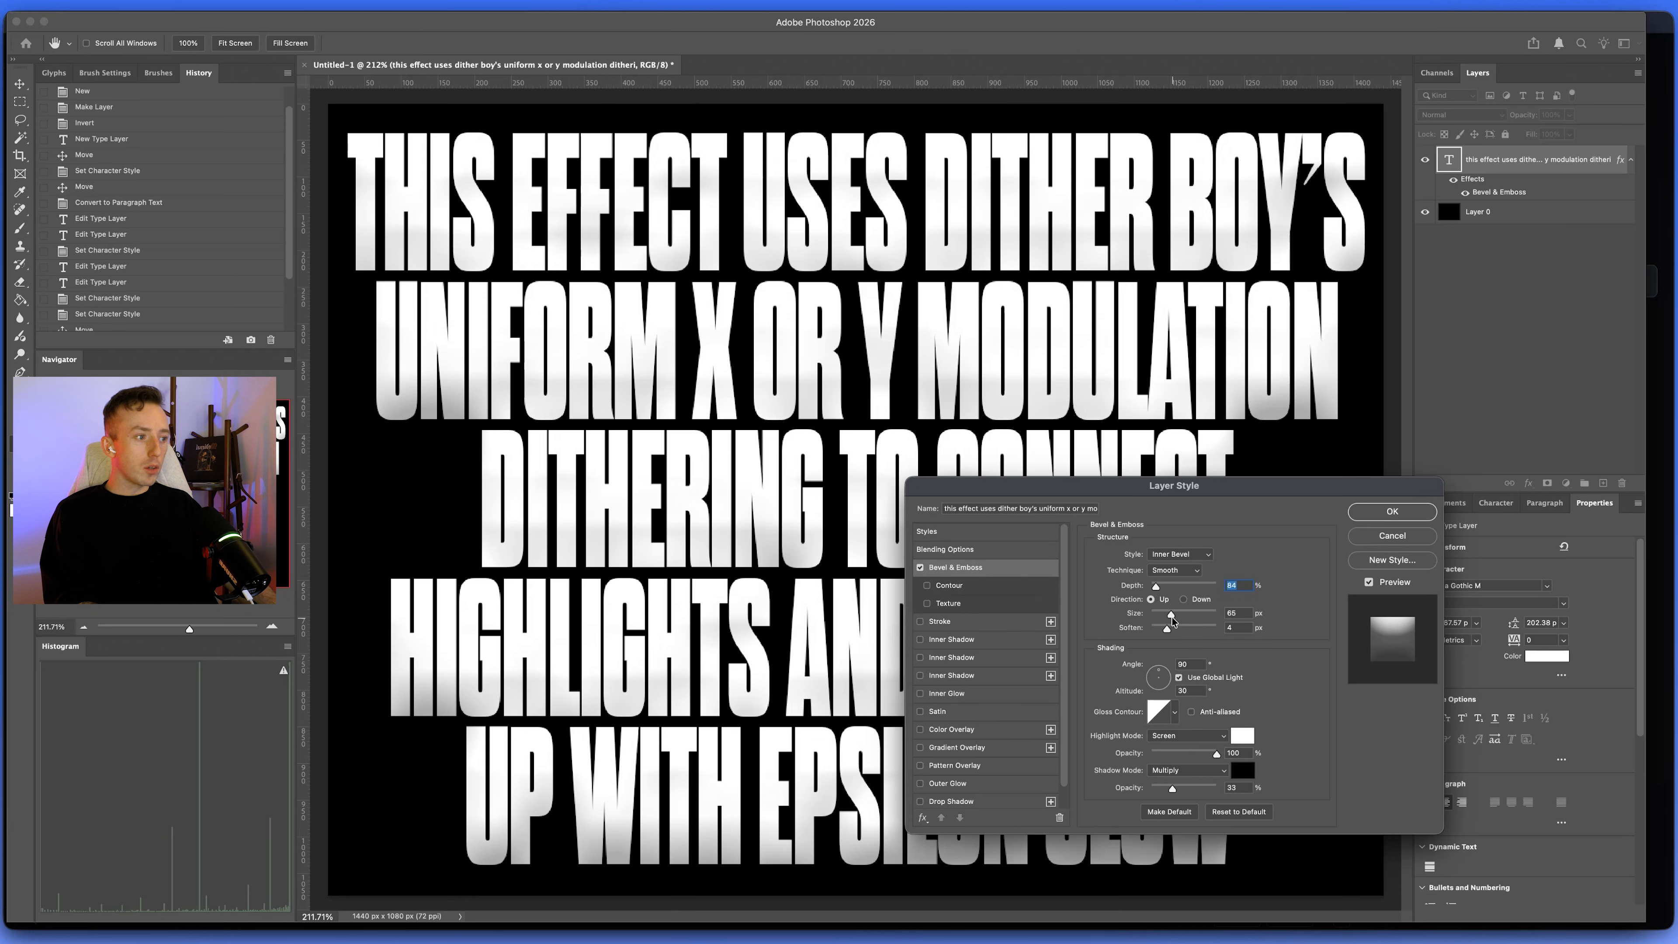
{"action": "left_click", "coordinate": [928, 731]}
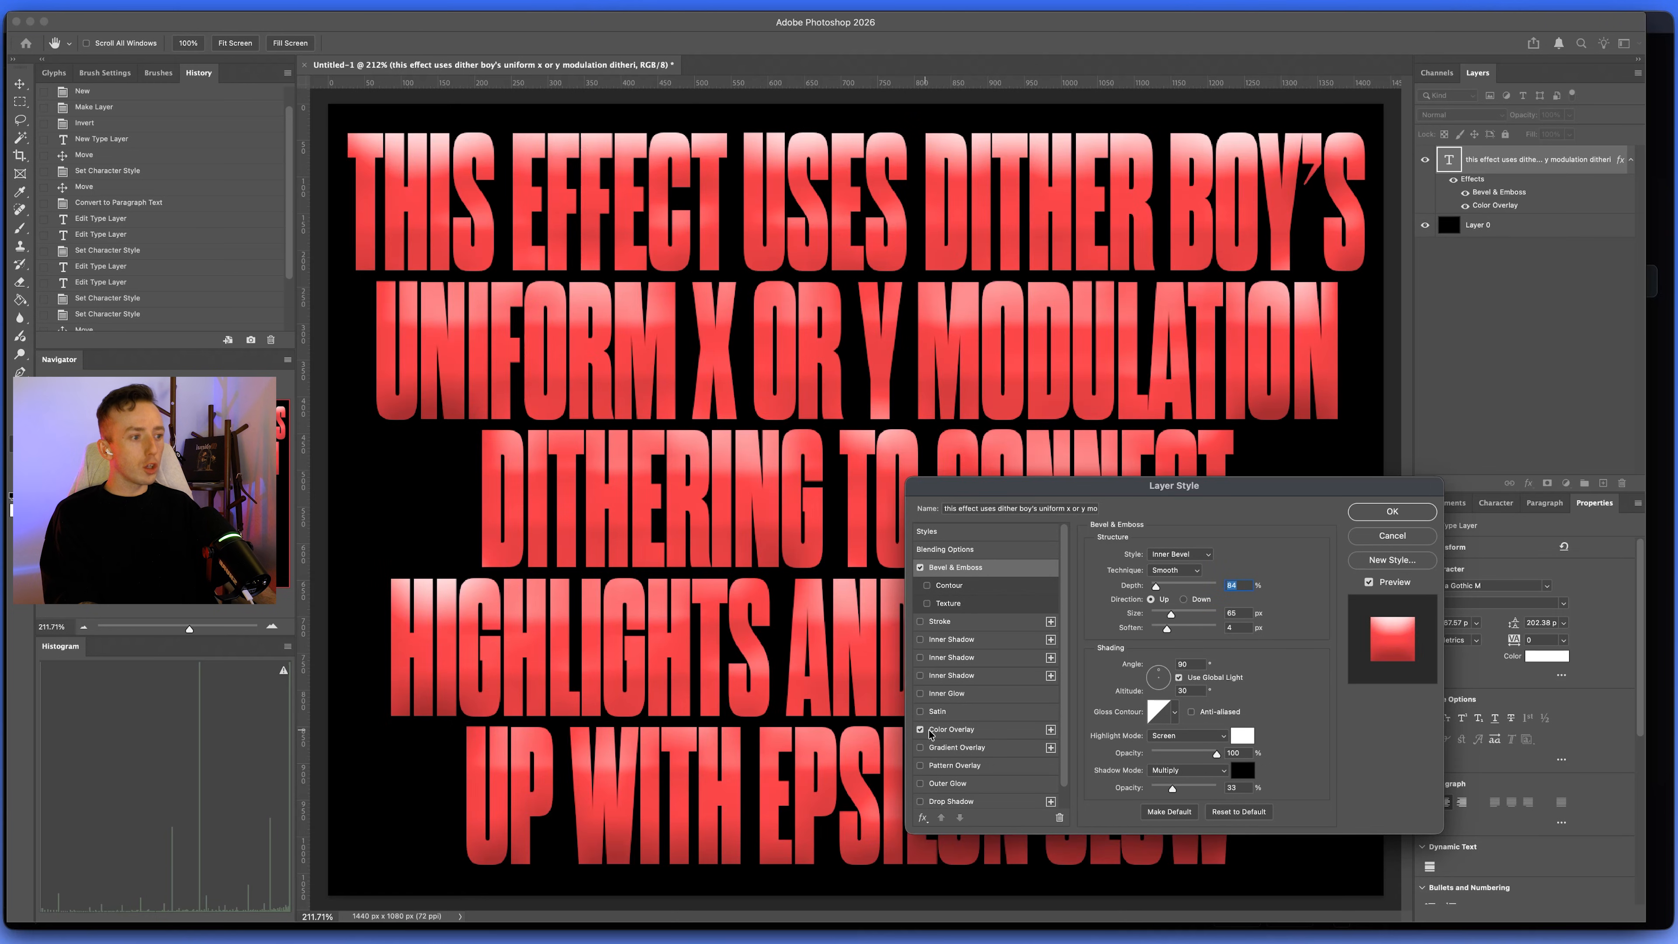
{"action": "left_click", "coordinate": [966, 730]}
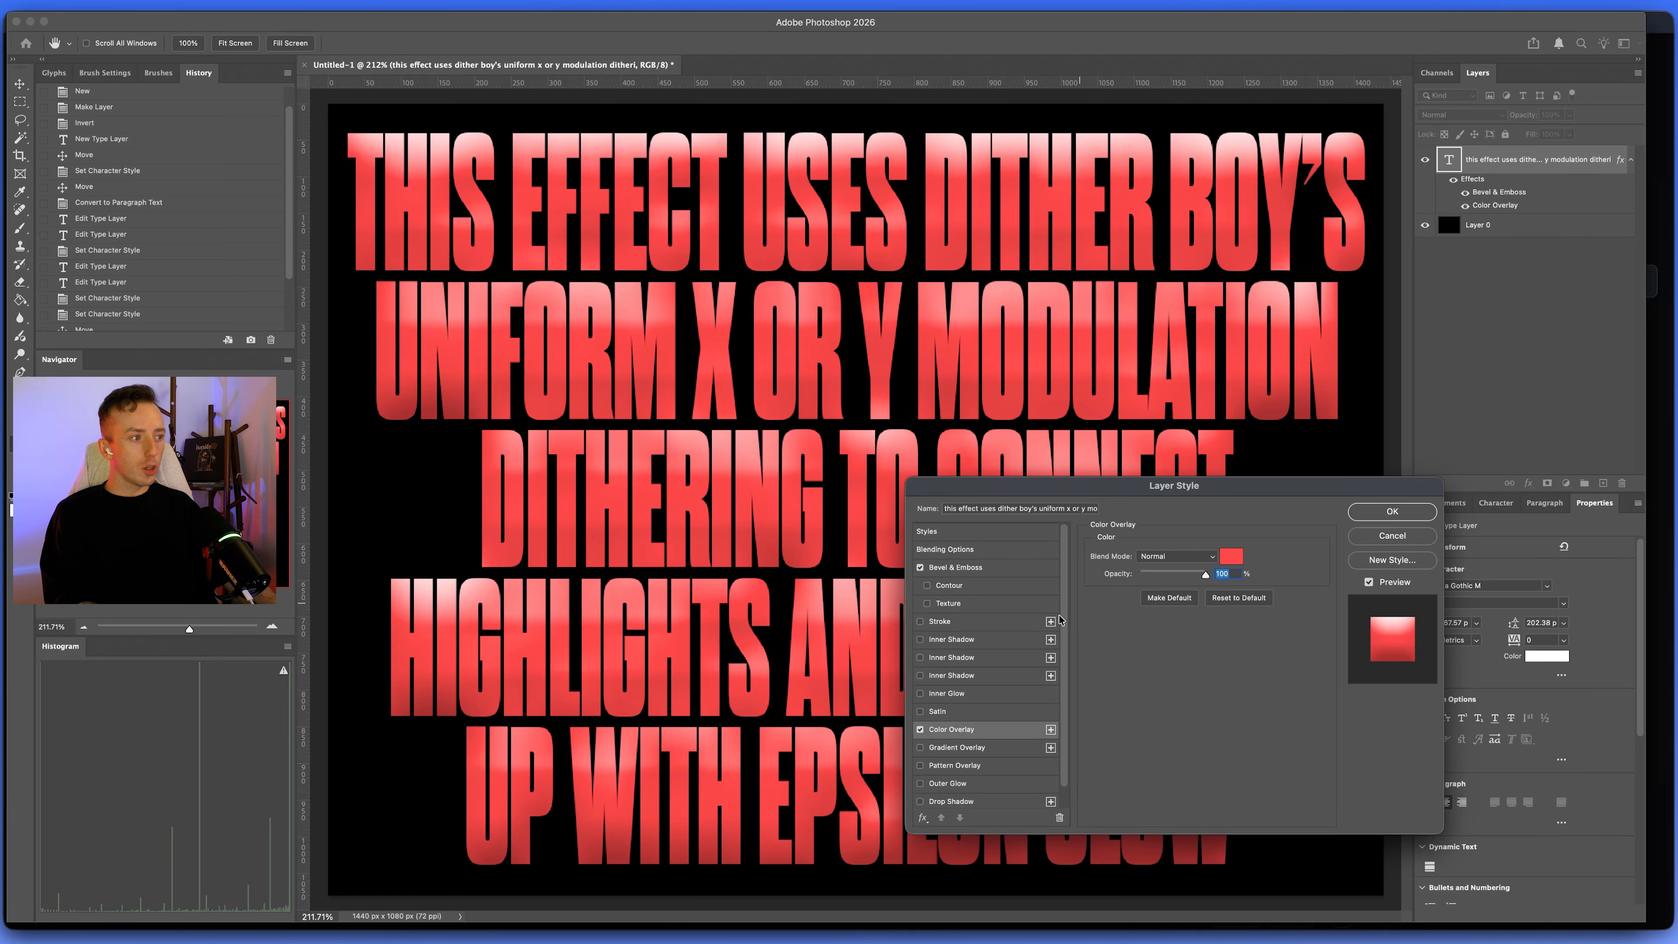
Set the text's Bevel & Emboss to 59% shadow opacity, 100% highlight opacity and 21 px size.
{"action": "left_click", "coordinate": [963, 570]}
{"action": "left_click_drag", "start_coordinate": [1174, 789], "coordinate": [1190, 789]}
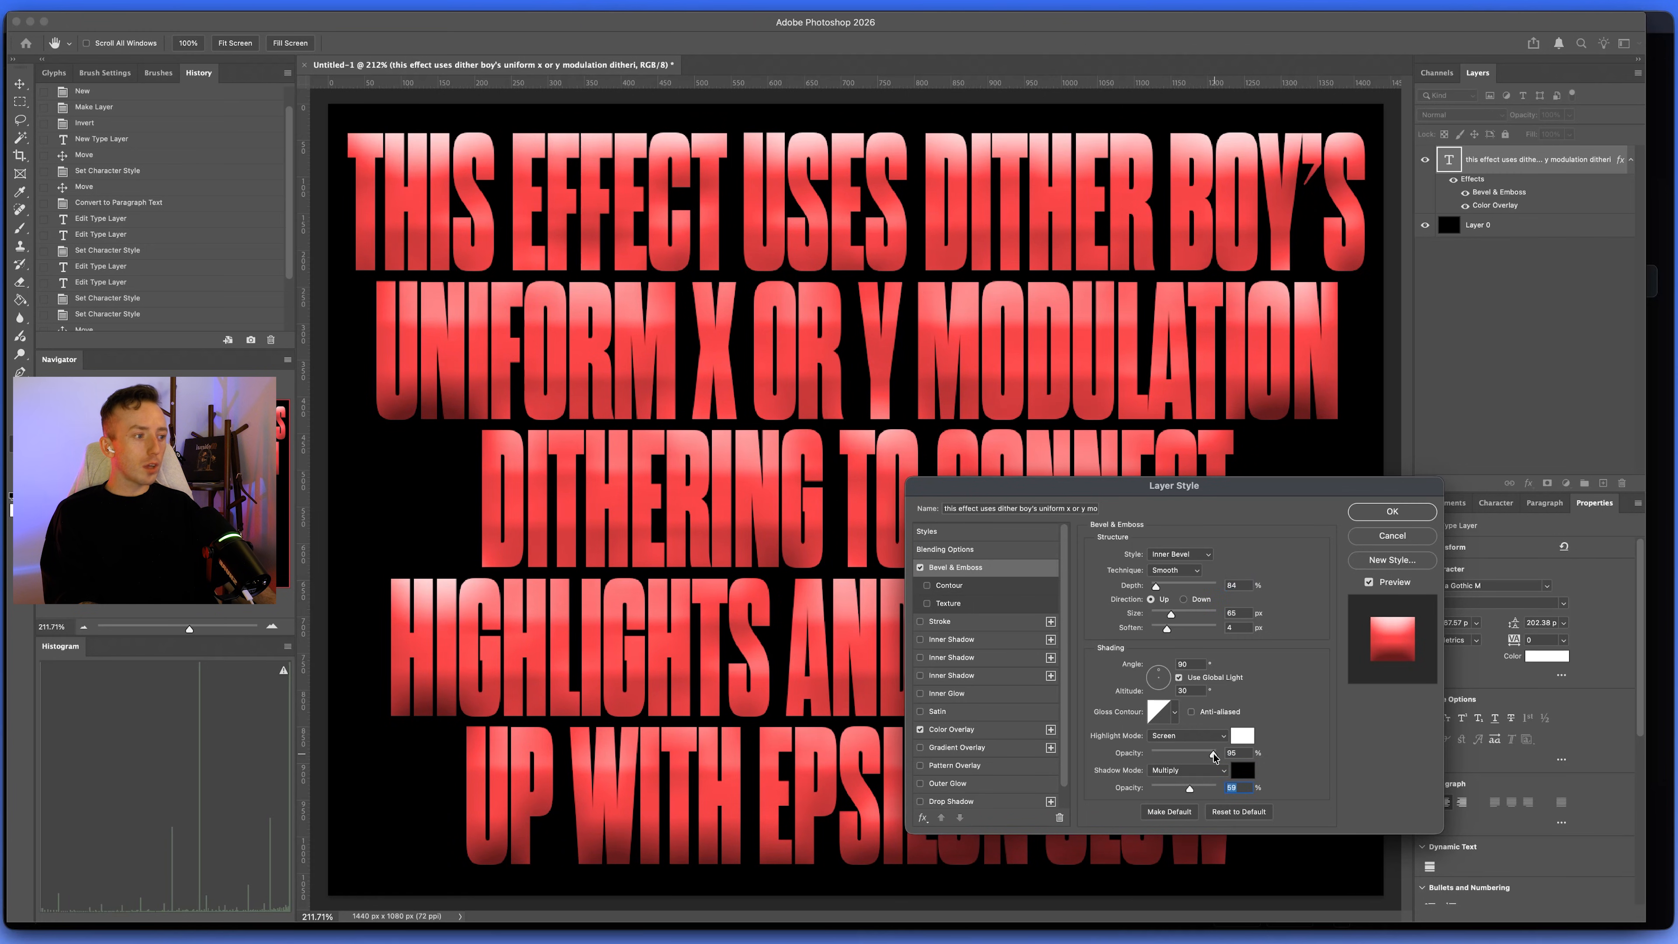
{"action": "left_click", "coordinate": [1224, 757]}
{"action": "left_click_drag", "start_coordinate": [1171, 613], "coordinate": [1161, 627]}
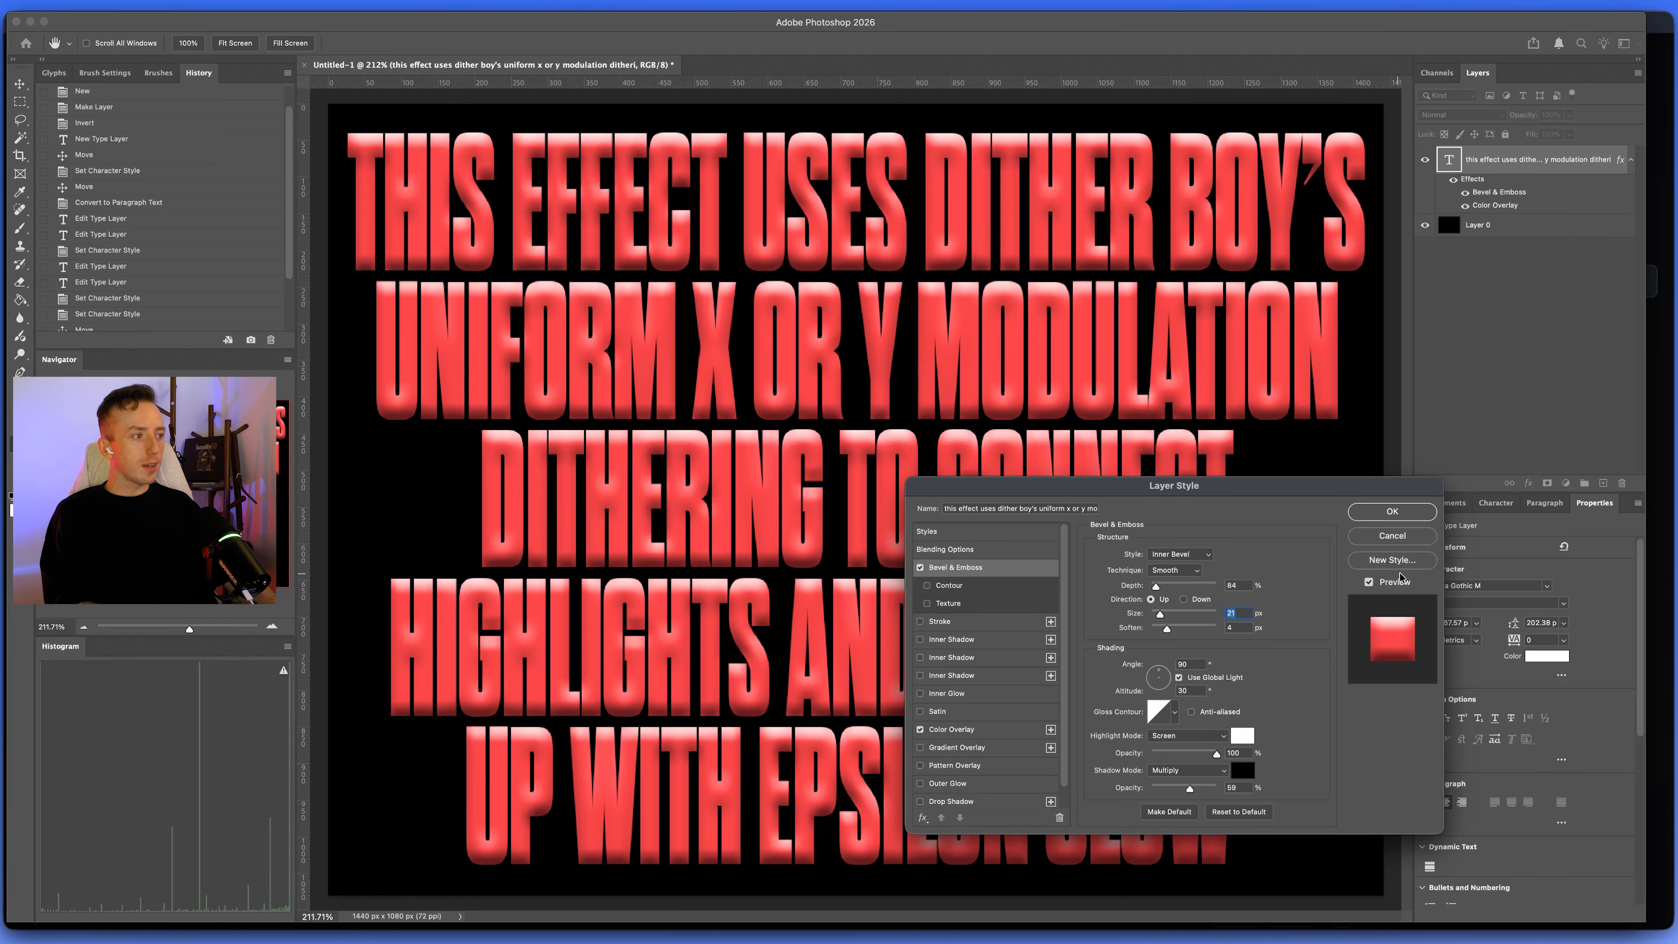
{"action": "left_click", "coordinate": [1393, 512]}
Sharpen the text's Bevel & Emboss by setting Size to 18 px, Soften to 0 px and shadow opacity to 60%.
{"action": "scroll", "coordinate": [532, 446], "scroll_direction": "up", "scroll_amount": 5}
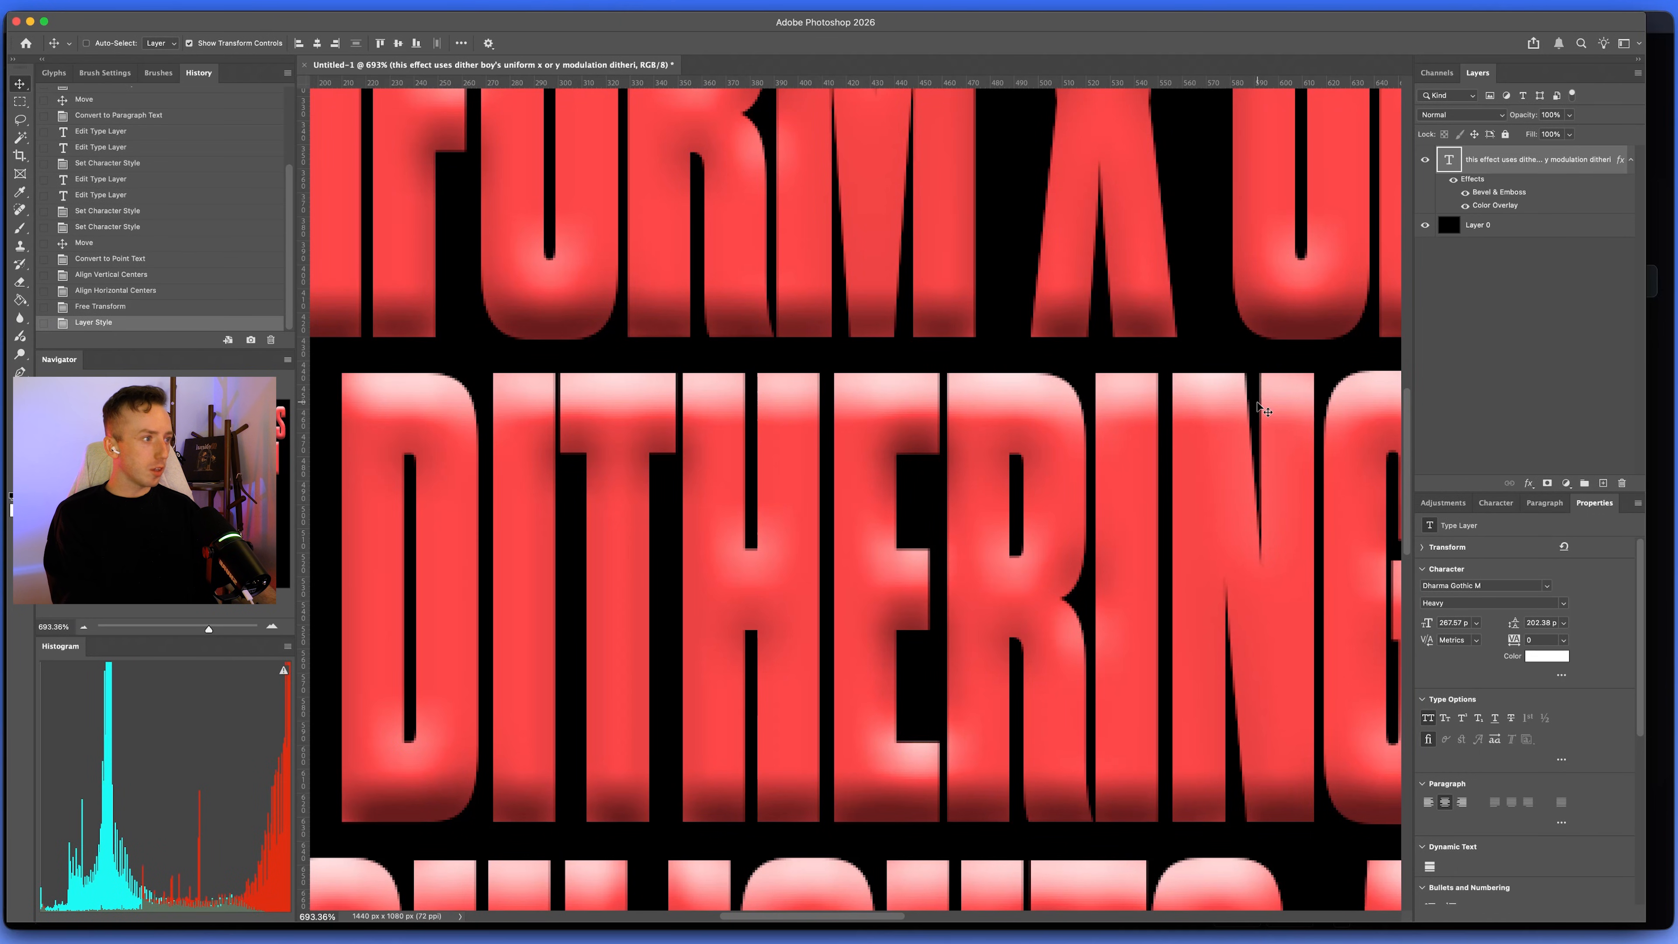
{"action": "left_click_drag", "start_coordinate": [1205, 407], "coordinate": [614, 461]}
{"action": "left_click_drag", "start_coordinate": [922, 308], "coordinate": [1051, 709]}
{"action": "left_click_drag", "start_coordinate": [737, 545], "coordinate": [347, 615]}
{"action": "left_click_drag", "start_coordinate": [997, 585], "coordinate": [588, 608]}
{"action": "scroll", "coordinate": [852, 604], "scroll_direction": "down", "scroll_amount": 5}
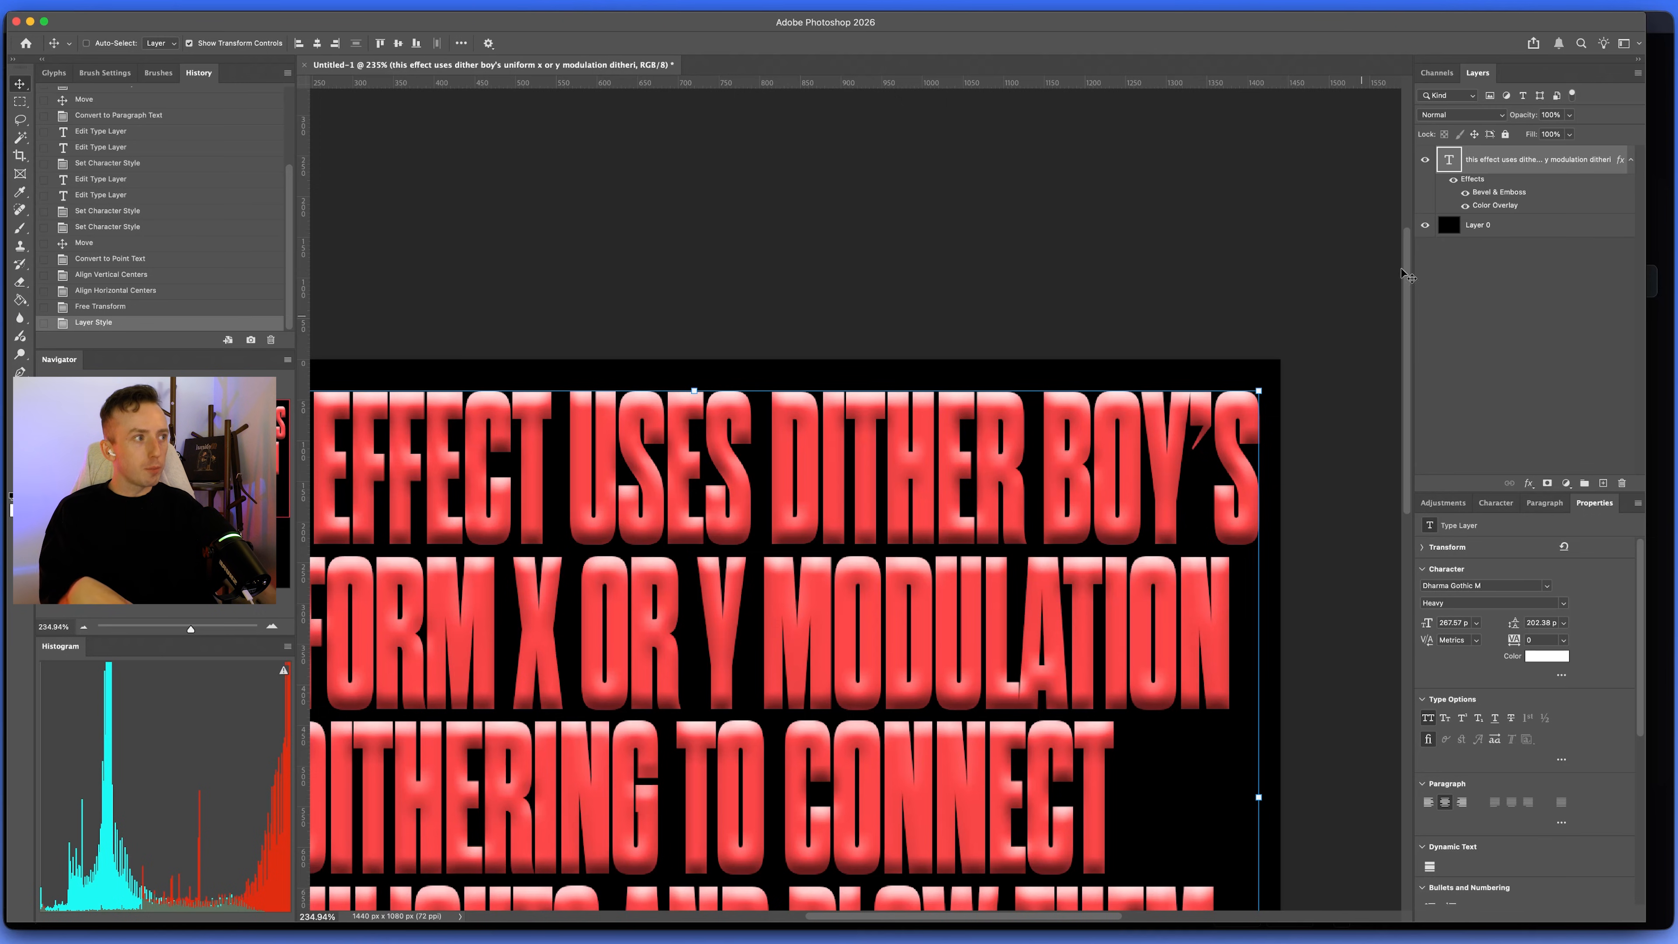
{"action": "double_click", "coordinate": [1498, 192]}
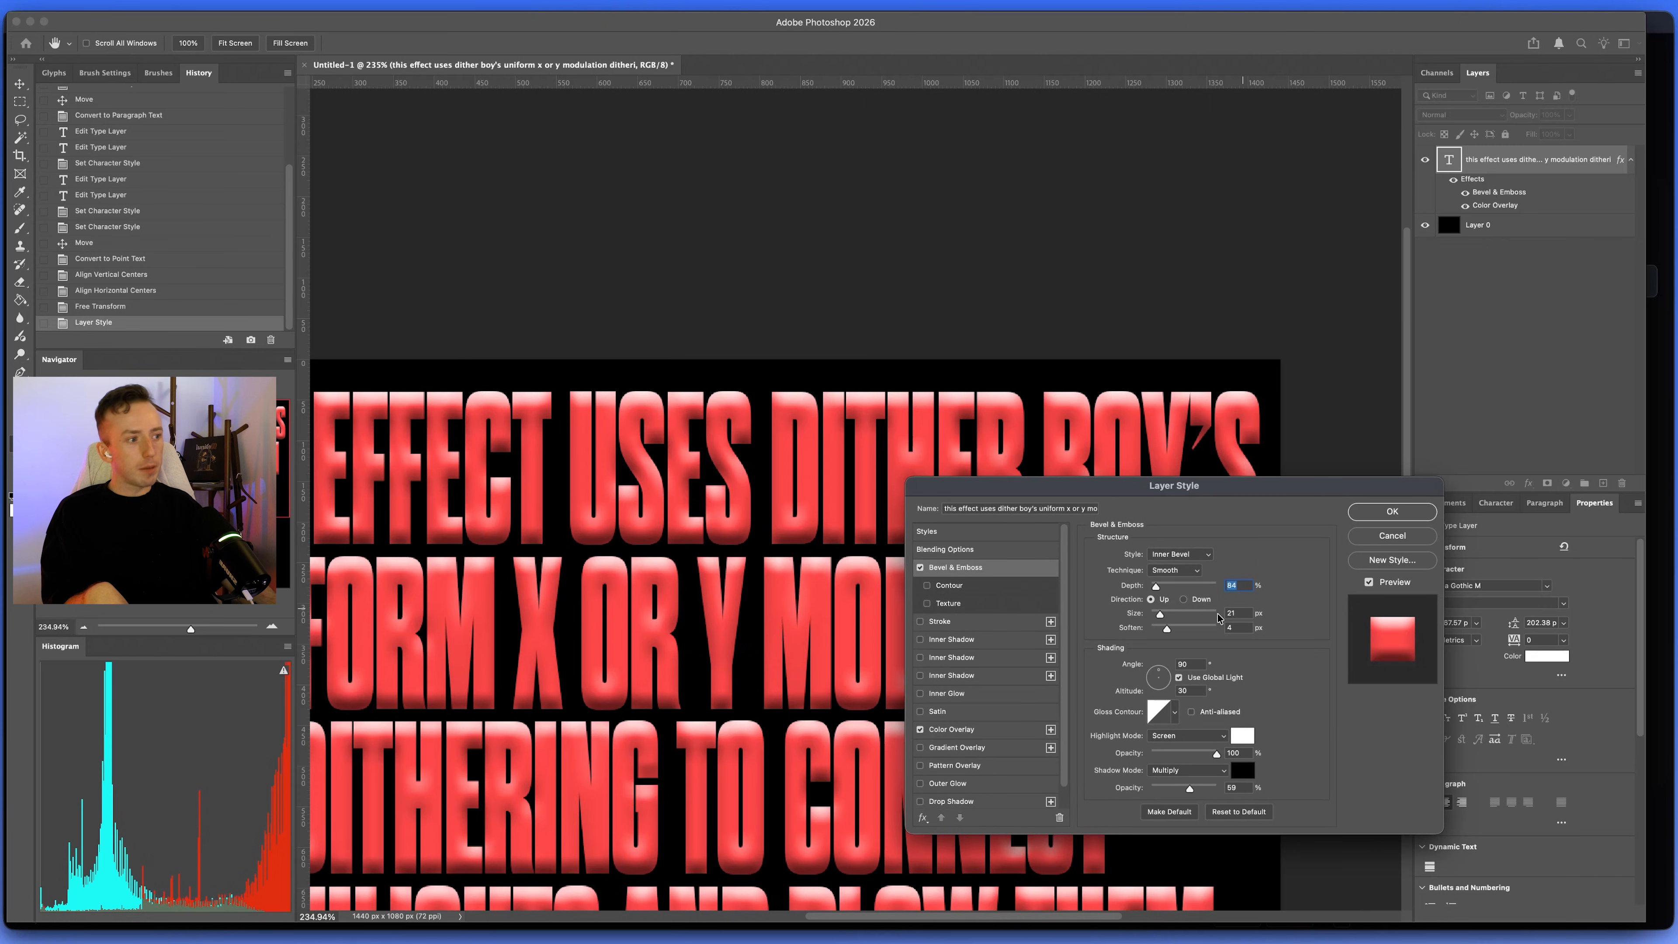
{"action": "left_click_drag", "start_coordinate": [1162, 628], "coordinate": [1160, 616]}
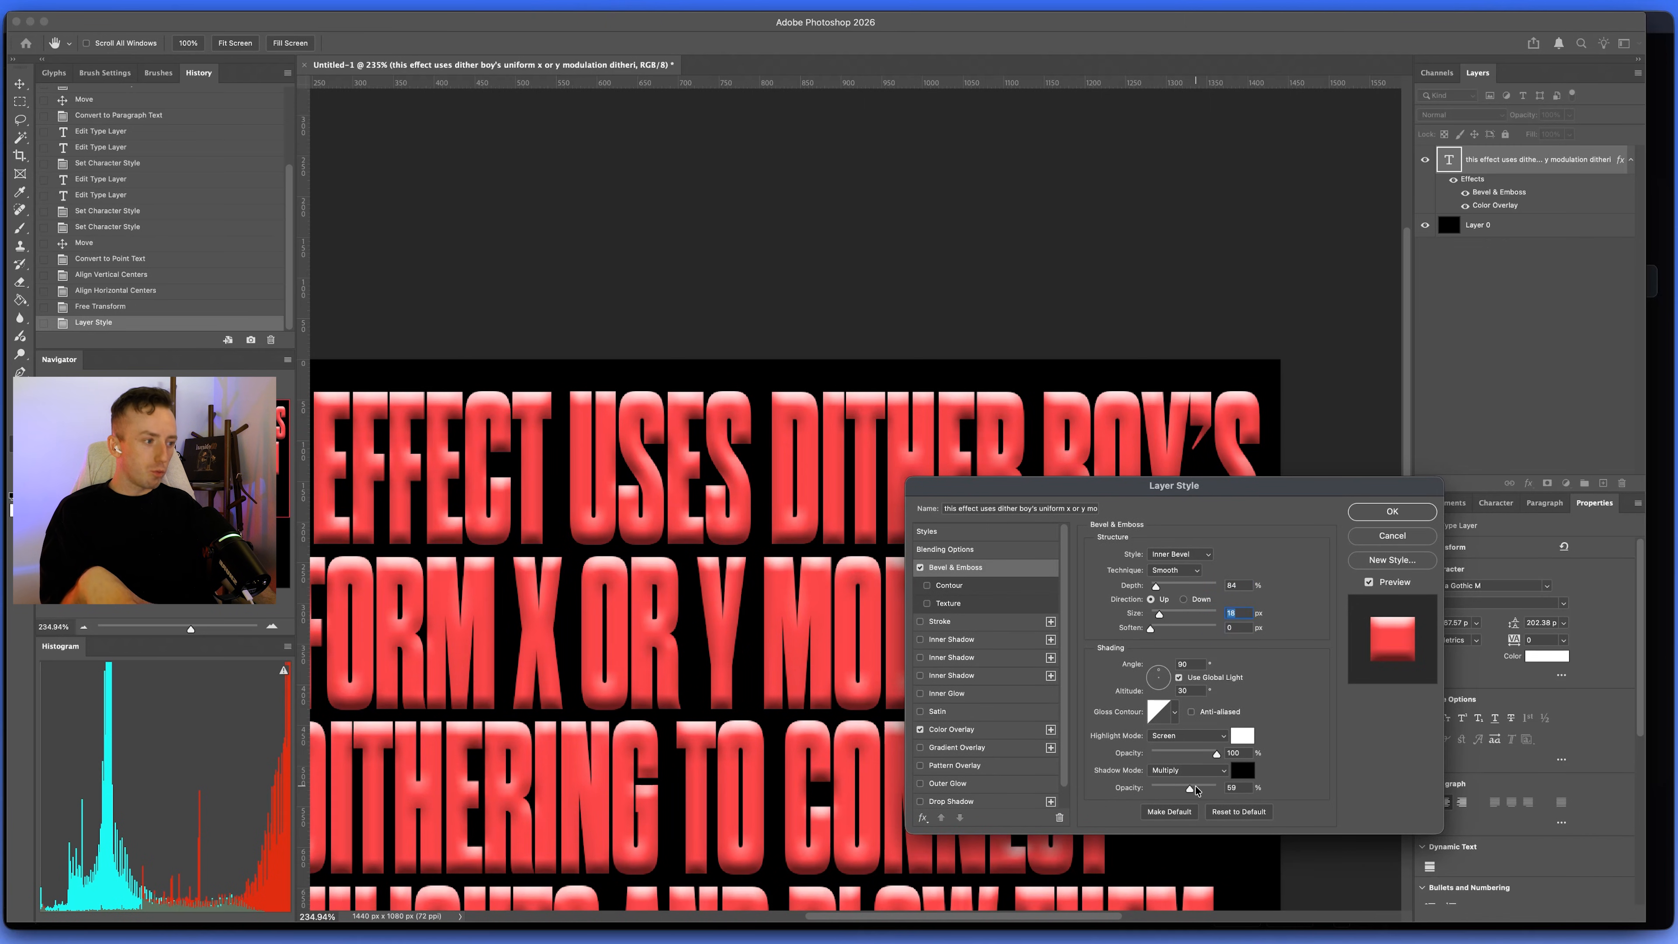
{"action": "left_click_drag", "start_coordinate": [1189, 788], "coordinate": [1198, 791]}
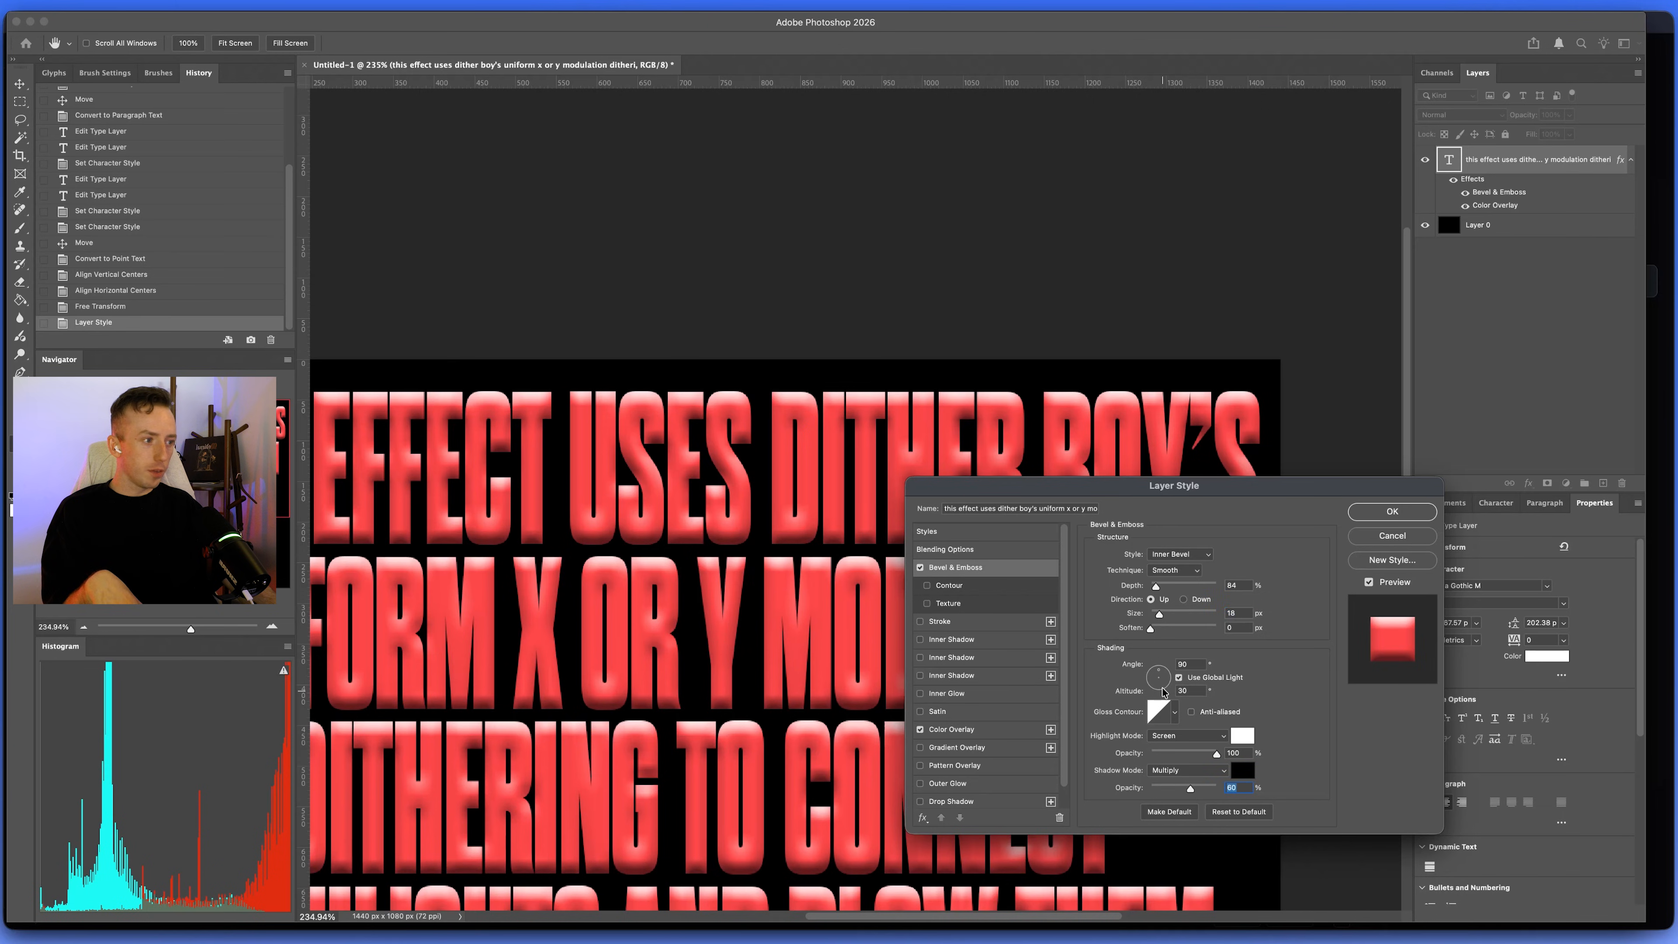
{"action": "key", "text": "Return"}
Set the text bevel's Soften to 2 px, with a light angle of 87° and an altitude of 32°.
{"action": "key", "text": "super+0"}
{"action": "scroll", "coordinate": [652, 597], "scroll_direction": "up", "scroll_amount": 10}
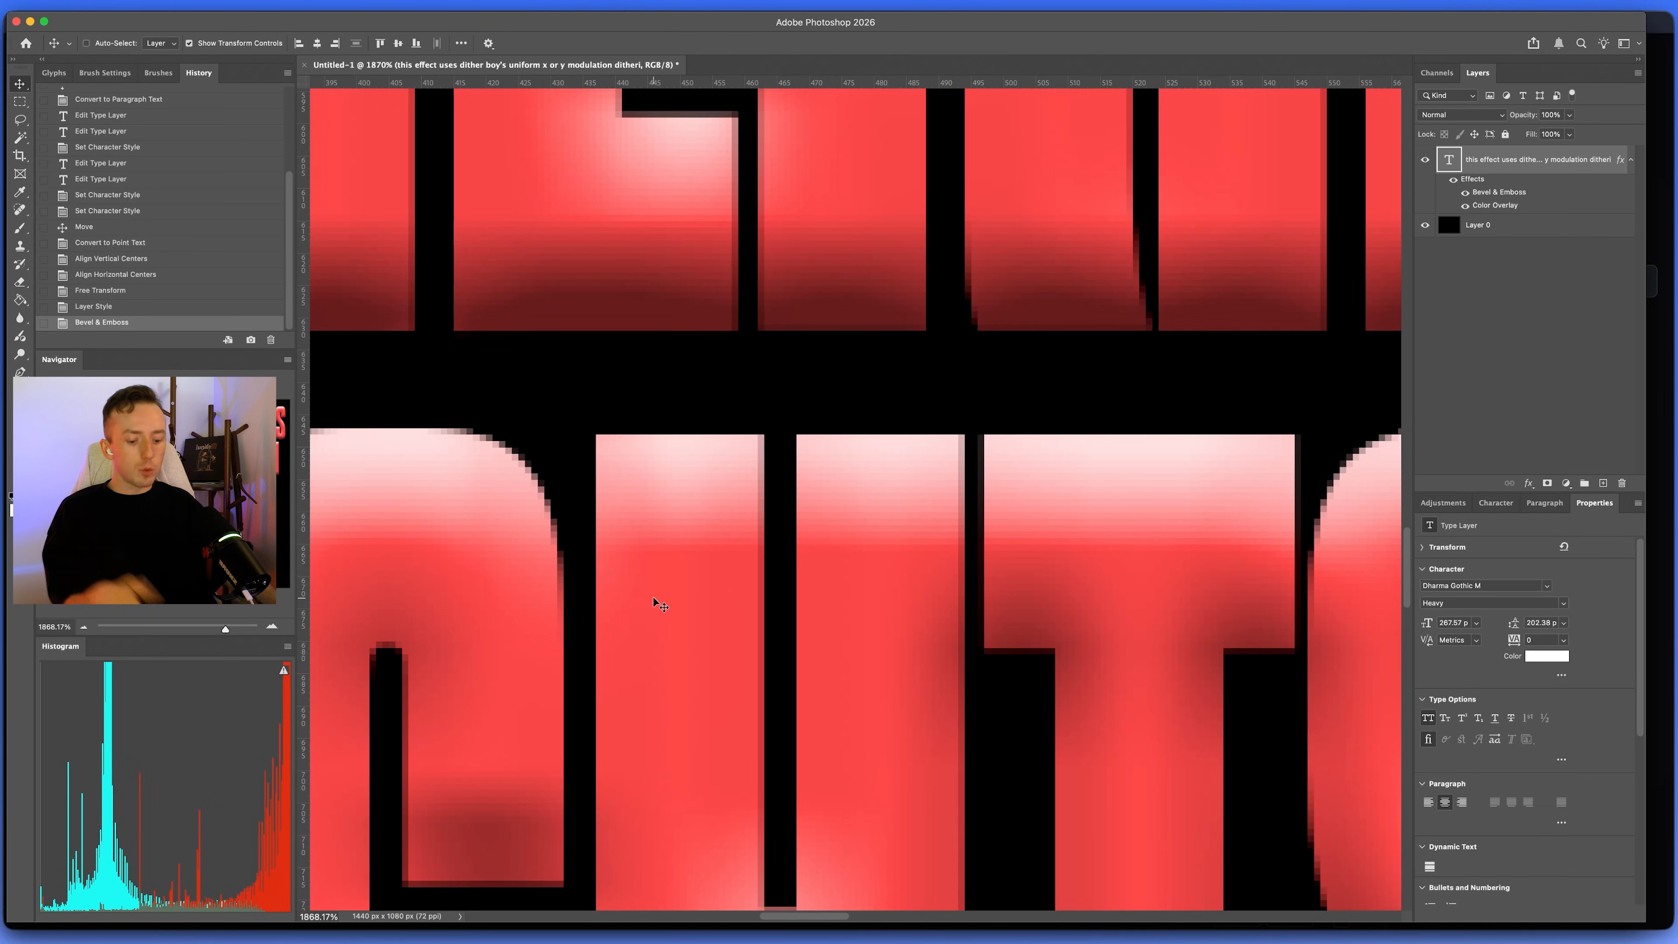
{"action": "scroll", "coordinate": [673, 582], "scroll_direction": "down", "scroll_amount": 8}
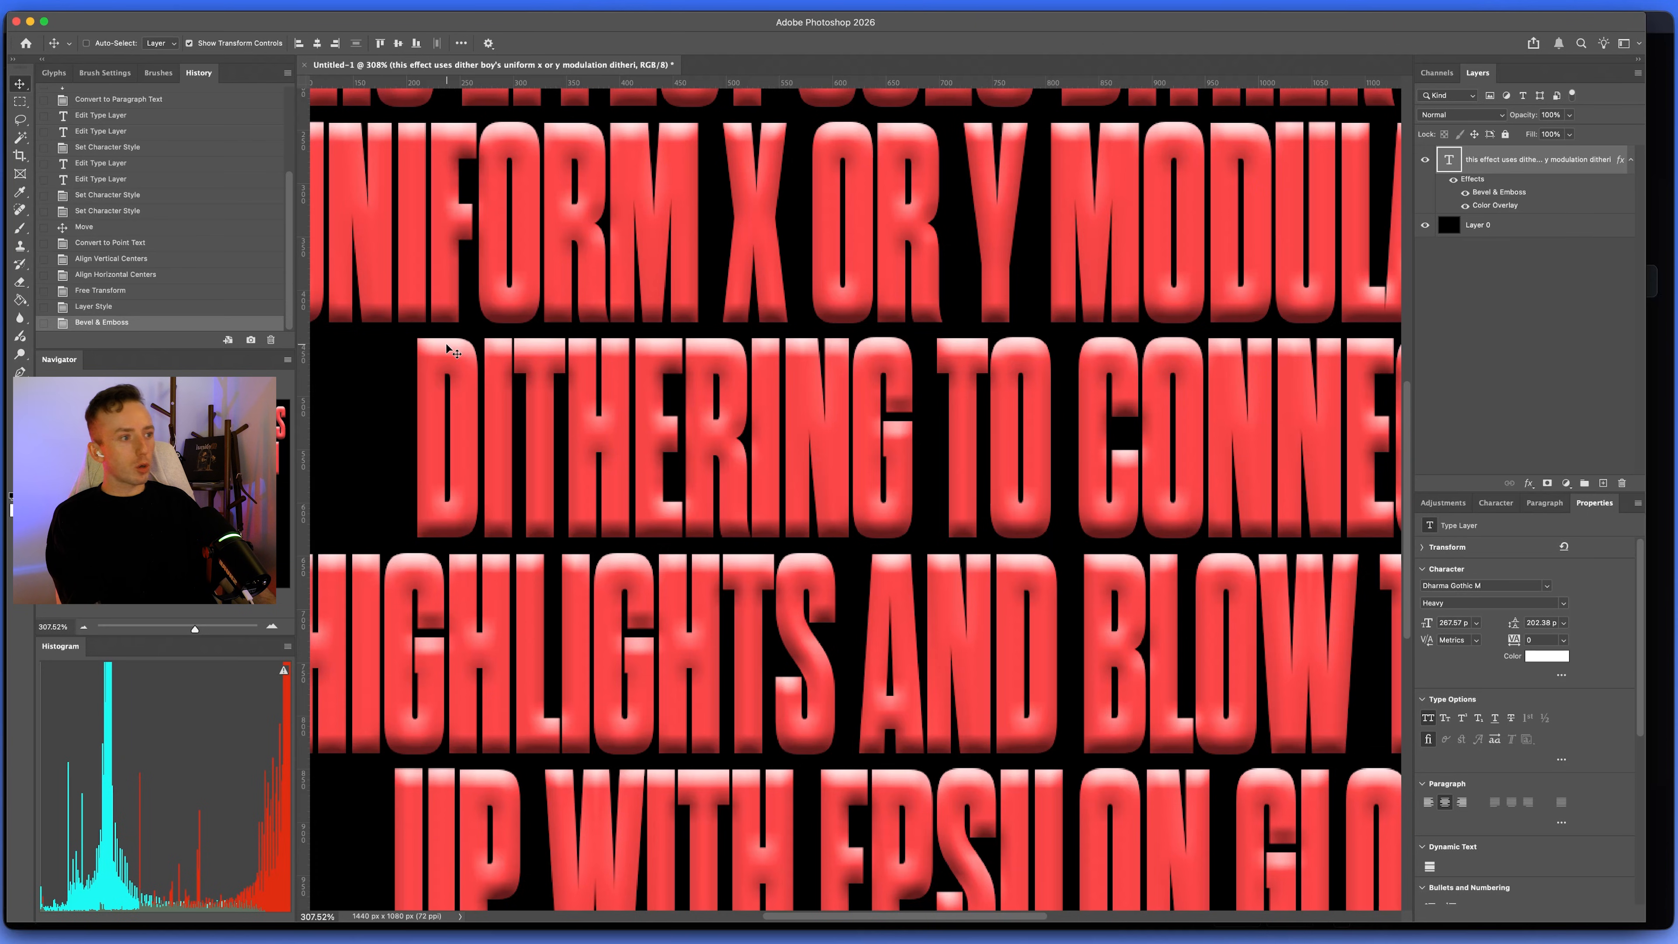
{"action": "scroll", "coordinate": [883, 512], "scroll_direction": "up", "scroll_amount": 3}
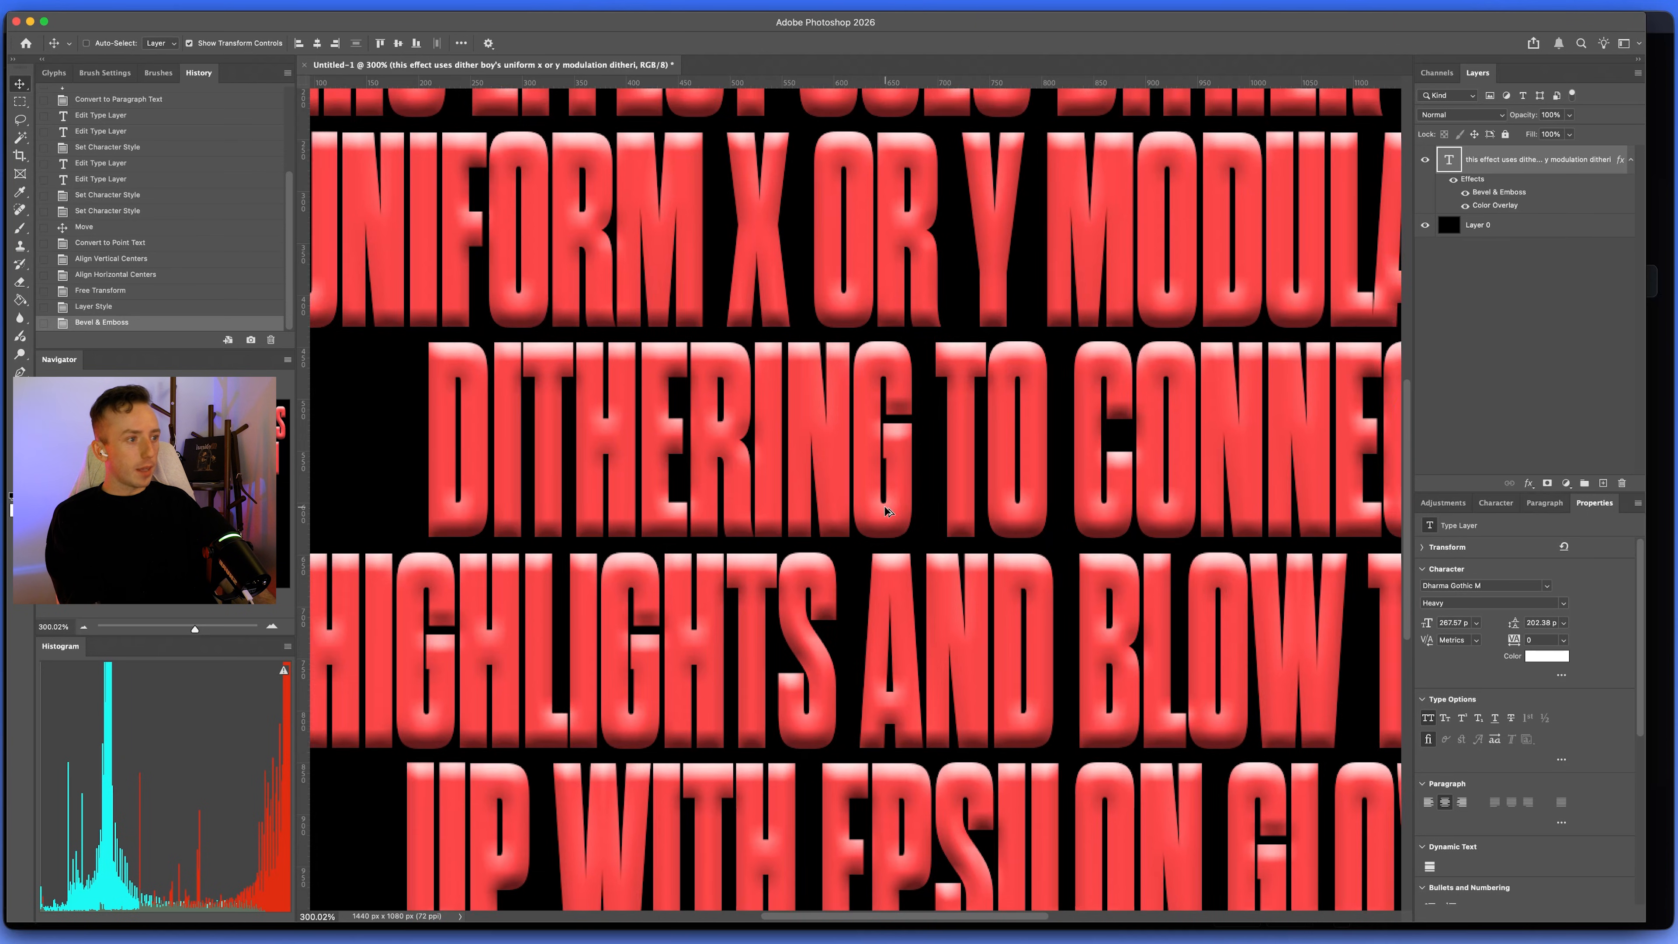
{"action": "scroll", "coordinate": [832, 489], "scroll_direction": "up", "scroll_amount": 6}
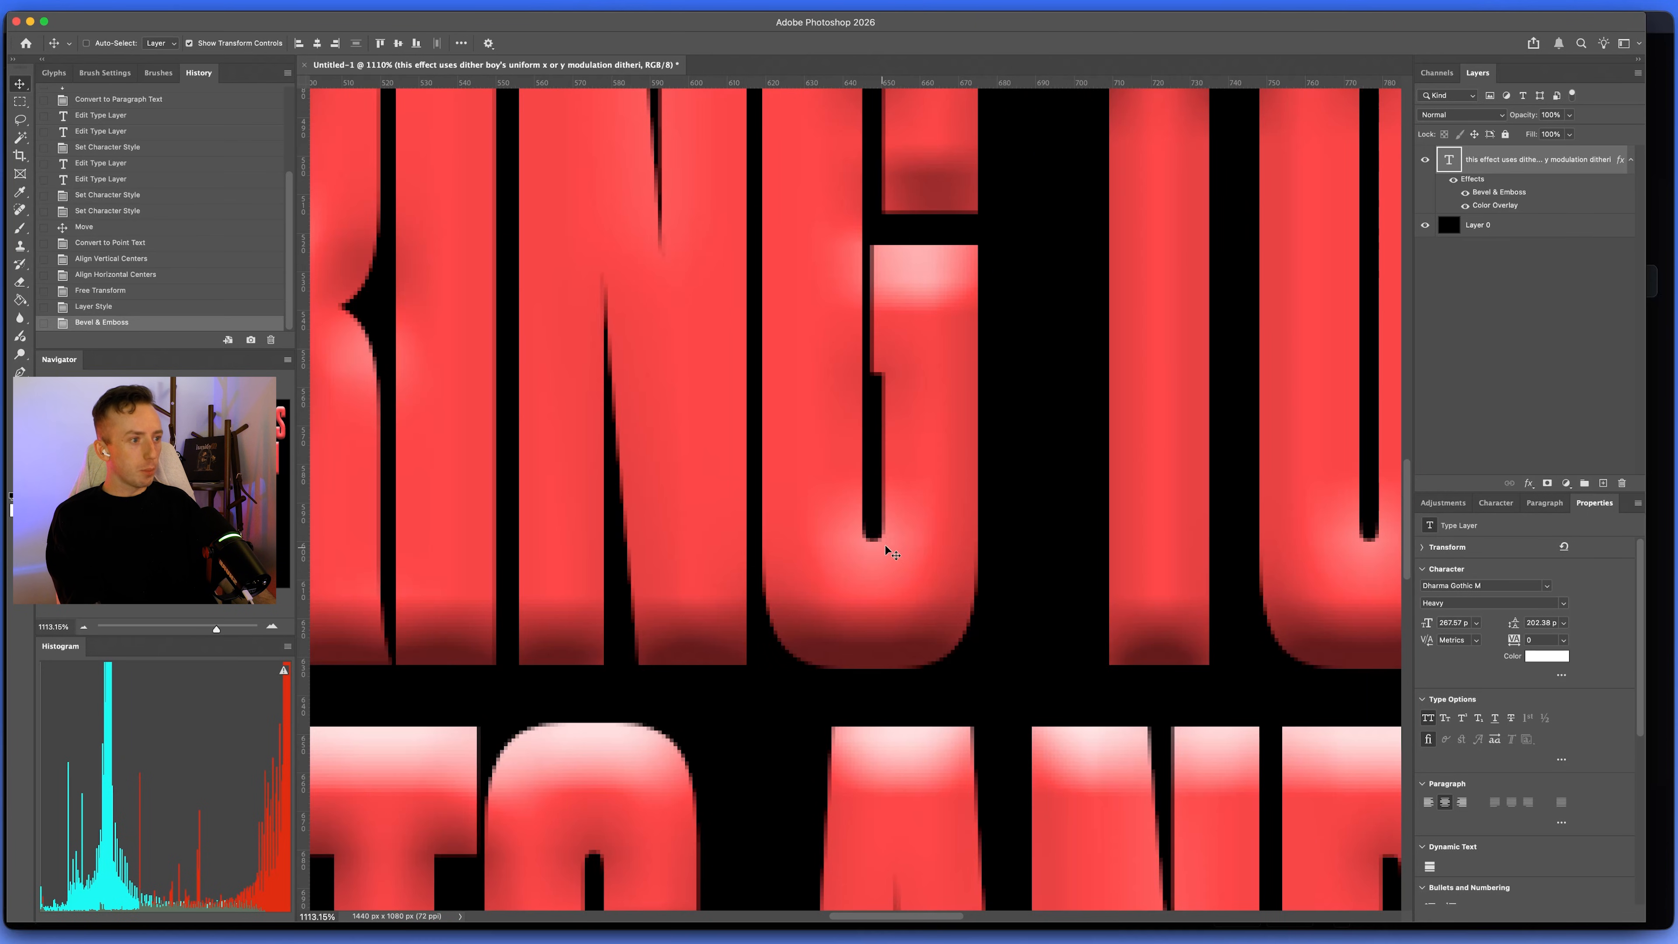
{"action": "scroll", "coordinate": [883, 561], "scroll_direction": "right", "scroll_amount": 10}
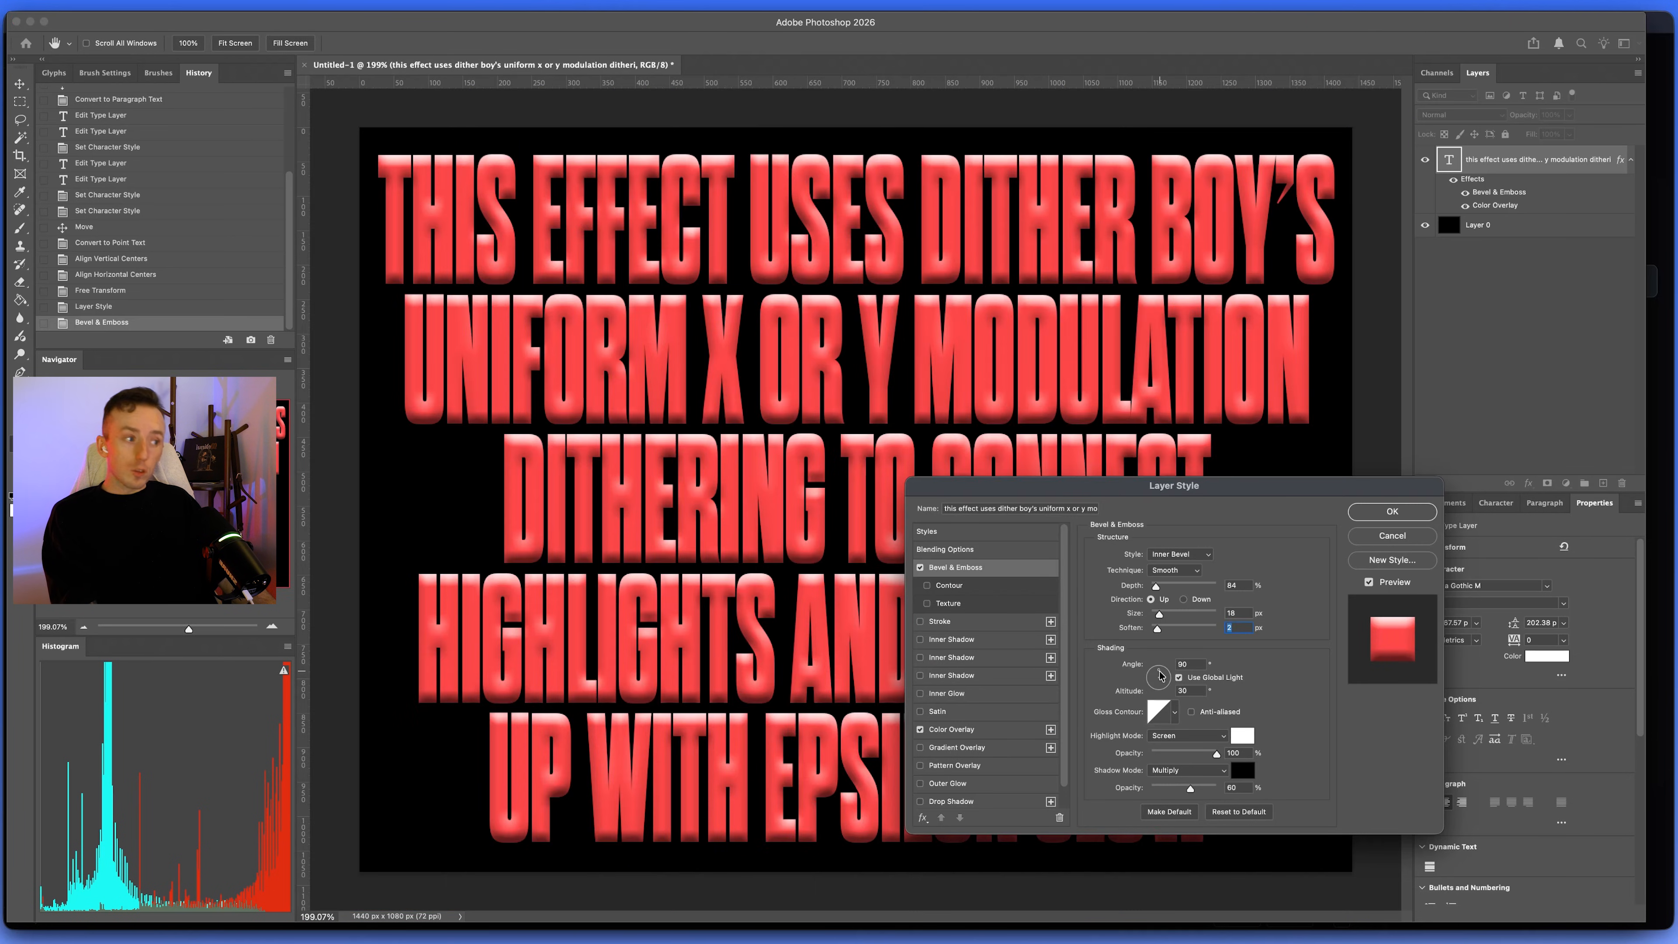
{"action": "left_click_drag", "start_coordinate": [1161, 675], "coordinate": [1159, 673]}
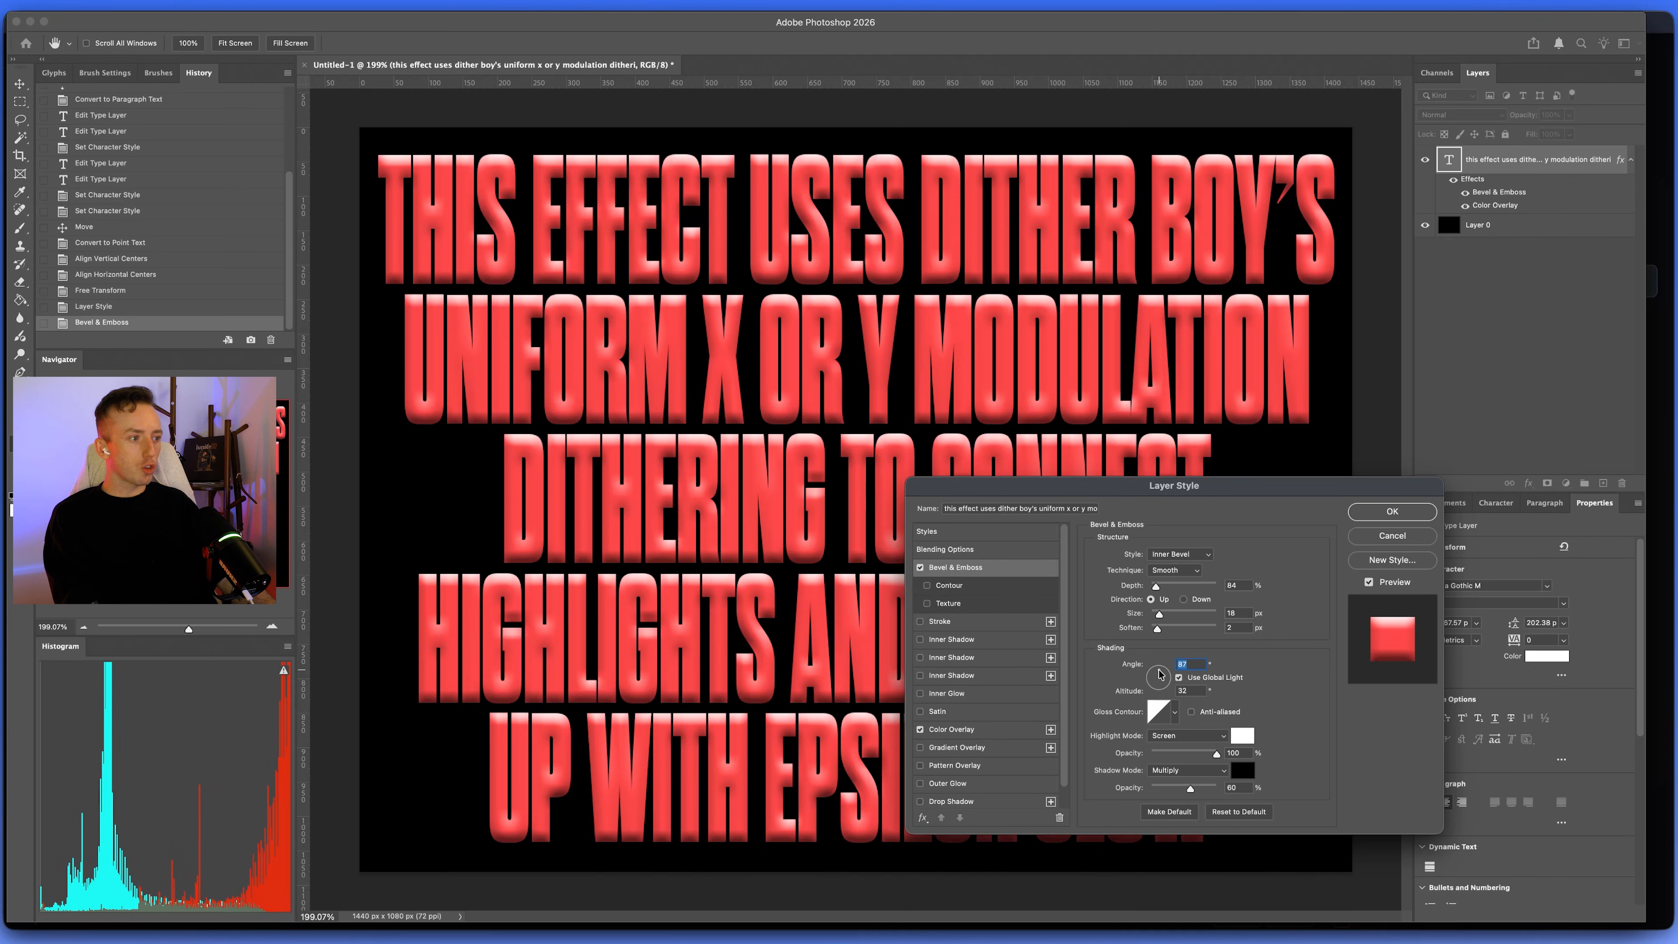
{"action": "left_click", "coordinate": [1416, 512]}
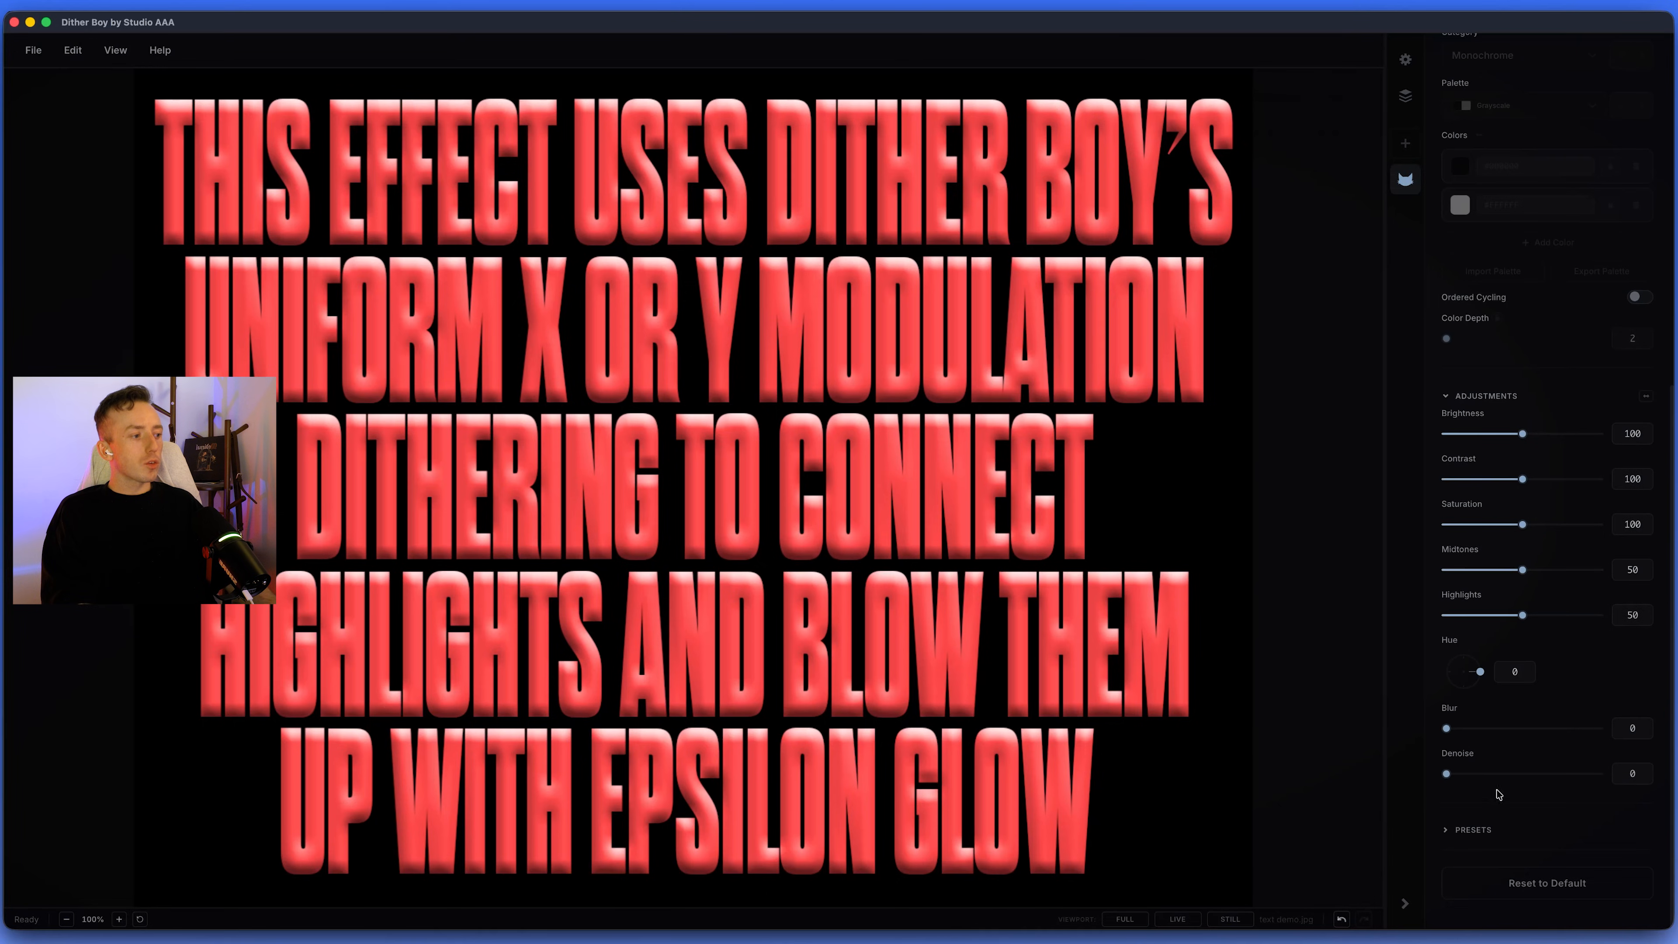
In Dither Boy, load the Dreamy Cyberpunk Glitch 2 preset onto the bevelled text image.
{"action": "left_click", "coordinate": [1474, 829]}
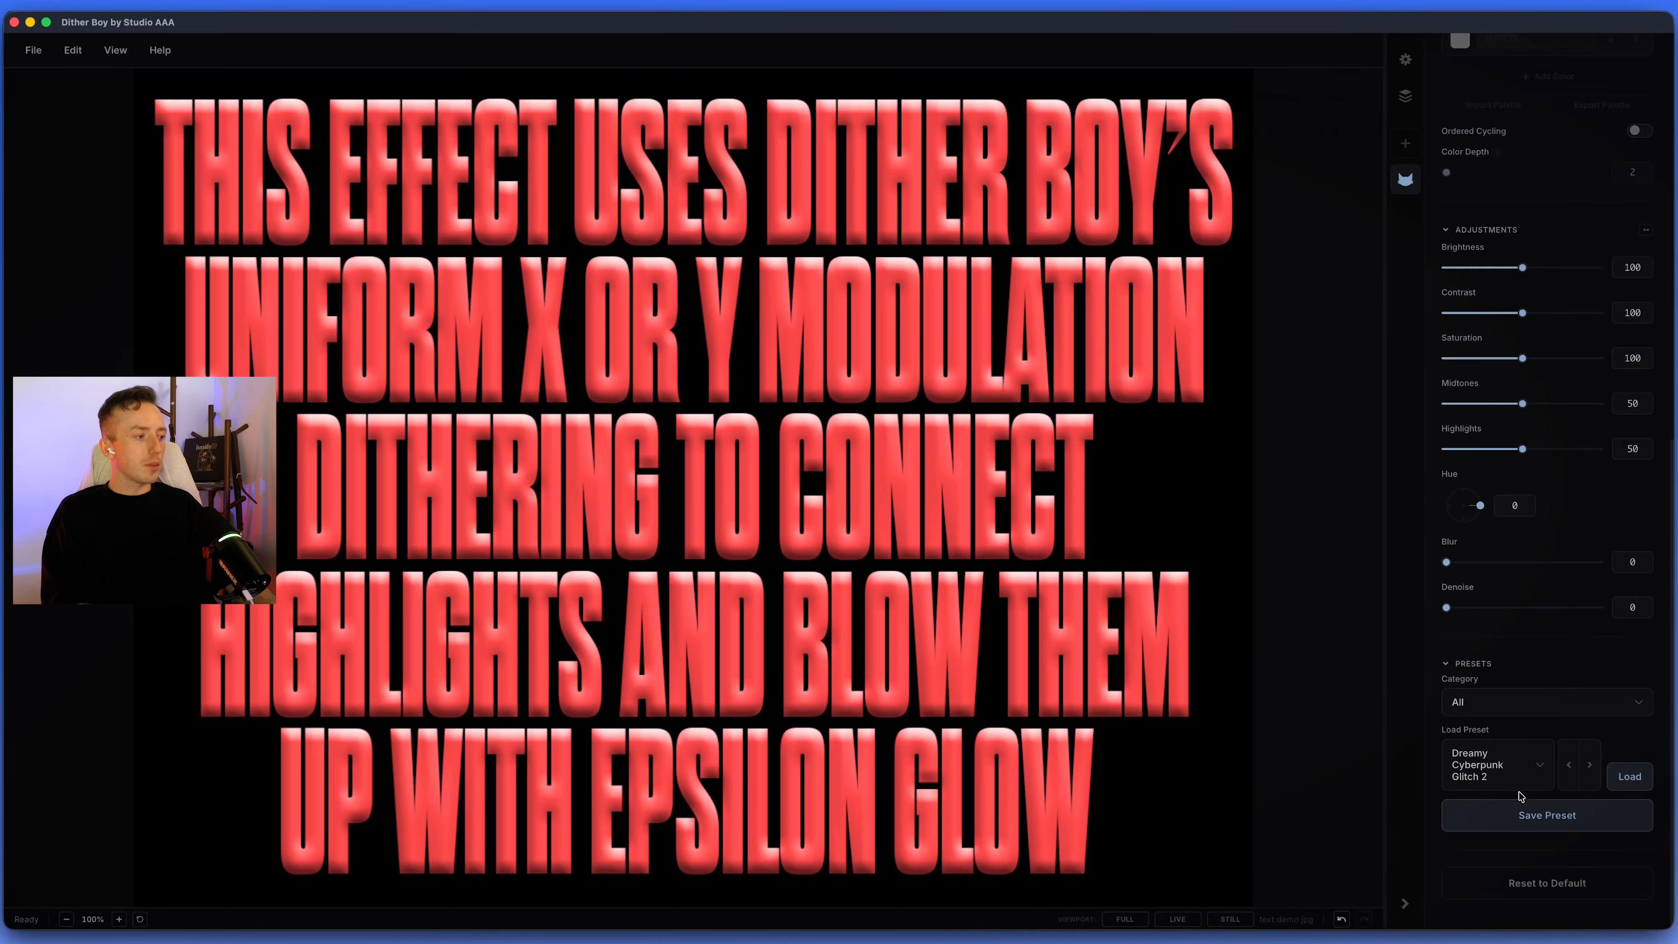
{"action": "left_click", "coordinate": [1614, 782]}
{"action": "scroll", "coordinate": [1555, 704], "scroll_direction": "down", "scroll_amount": 5}
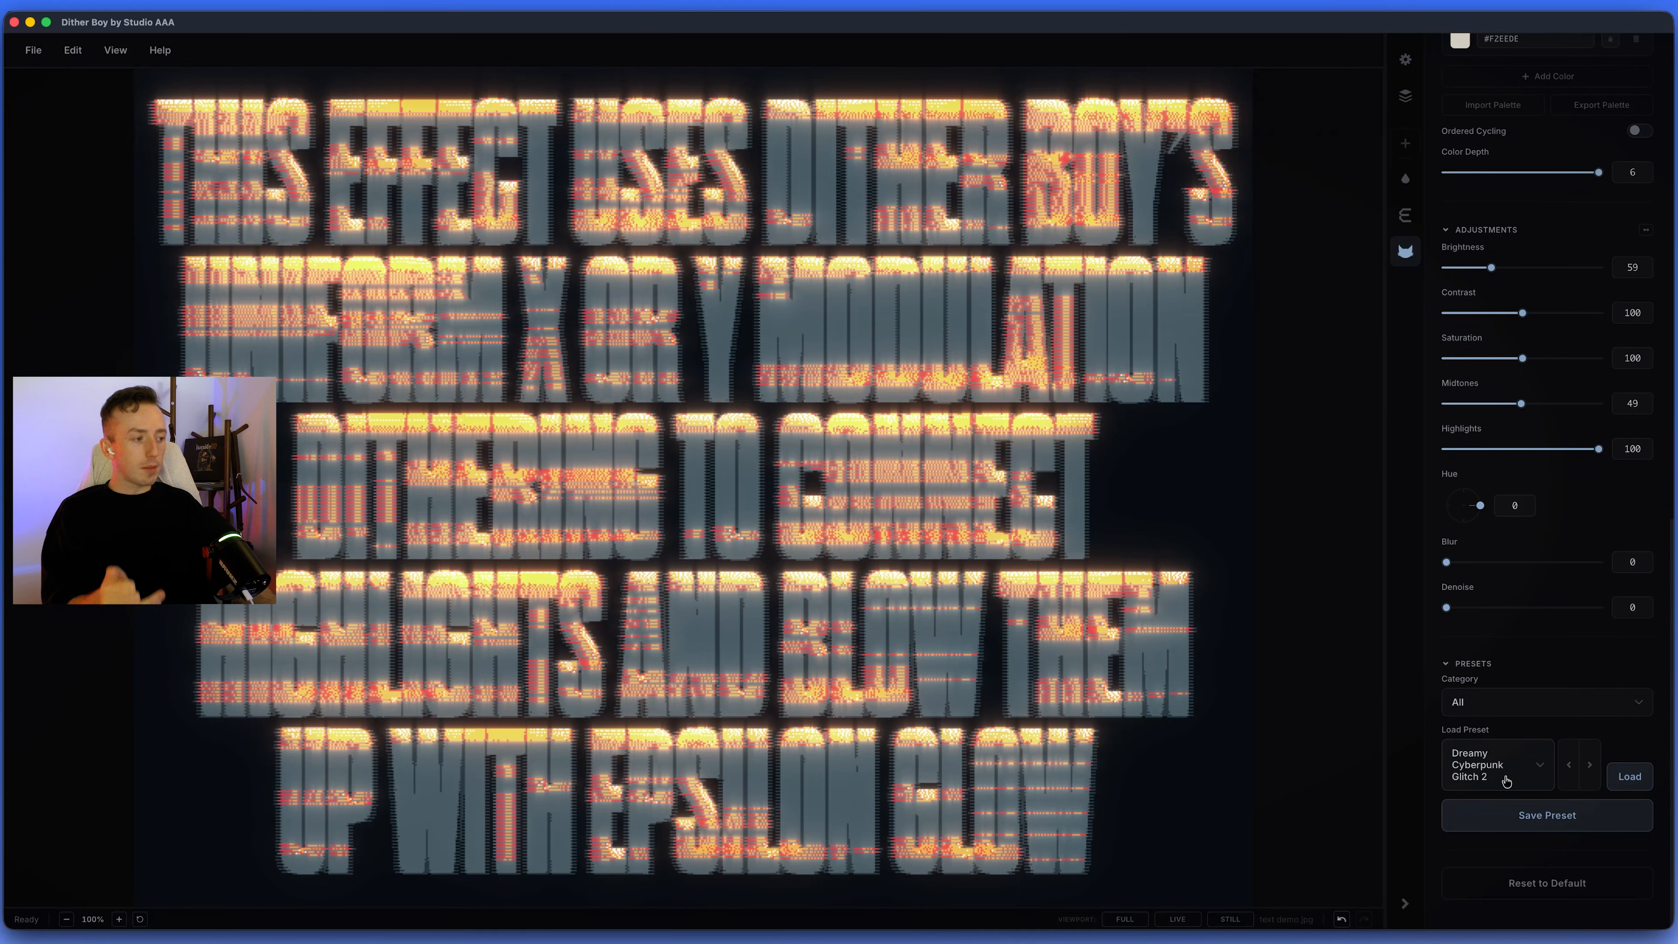
Examine the dithered, glowing highlights on the letters around the word TO up close.
{"action": "scroll", "coordinate": [1581, 567], "scroll_direction": "up", "scroll_amount": 1}
{"action": "scroll", "coordinate": [1579, 566], "scroll_direction": "up", "scroll_amount": 5}
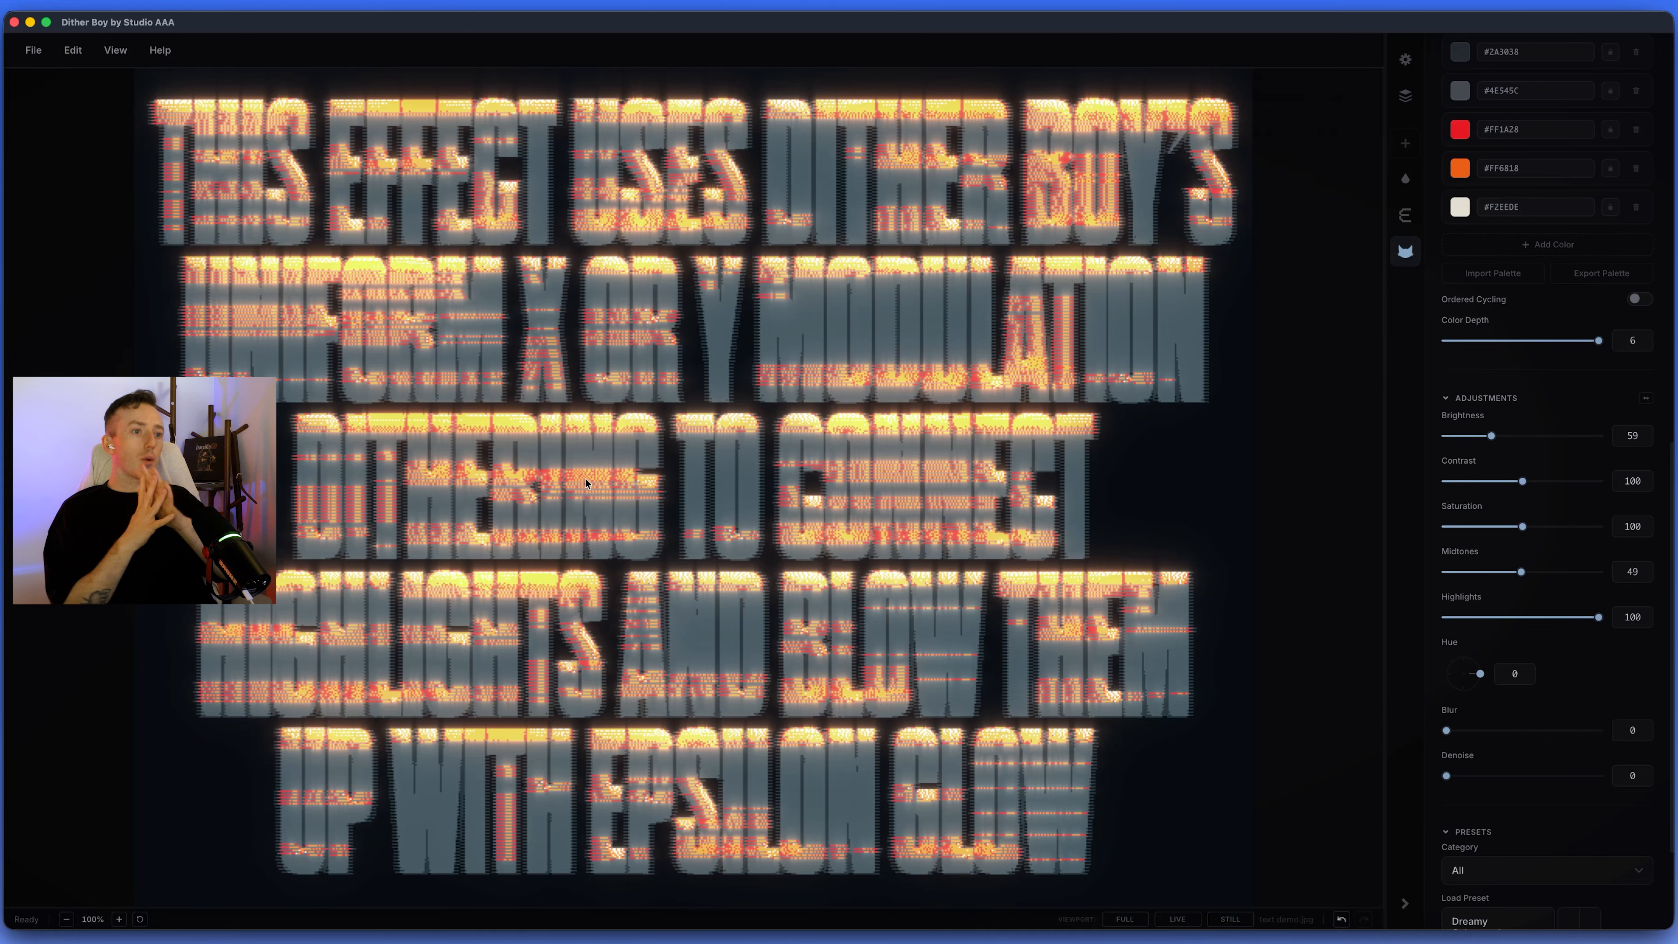
{"action": "scroll", "coordinate": [767, 615], "scroll_direction": "up", "scroll_amount": 10}
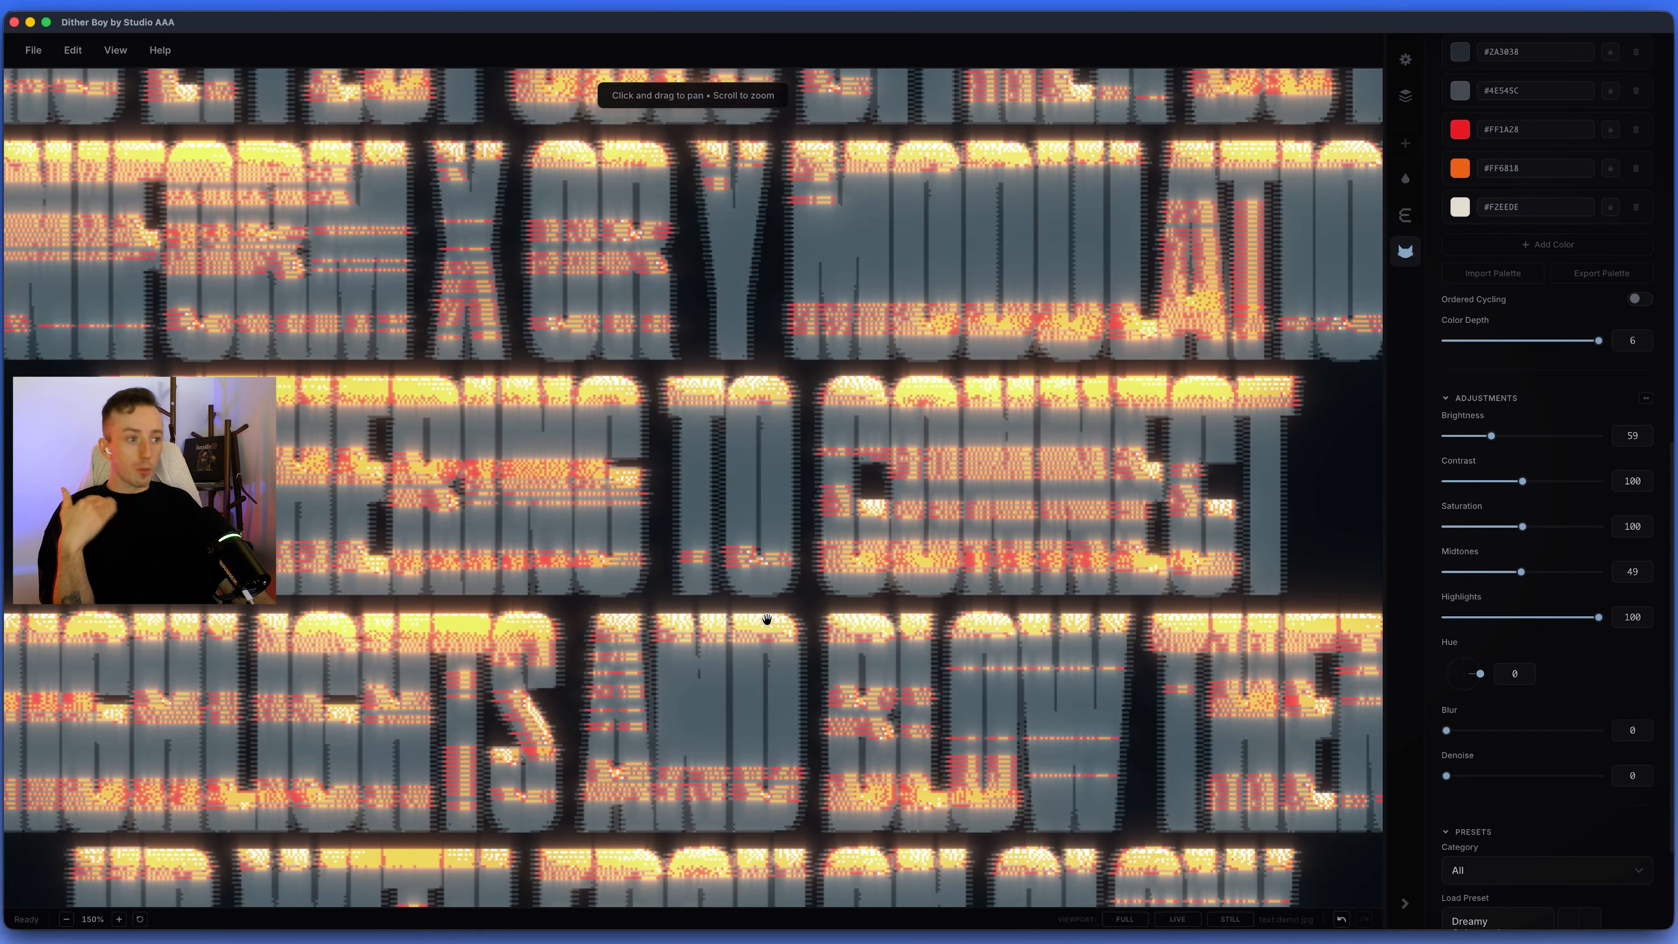
{"action": "scroll", "coordinate": [918, 494], "scroll_direction": "up", "scroll_amount": 2}
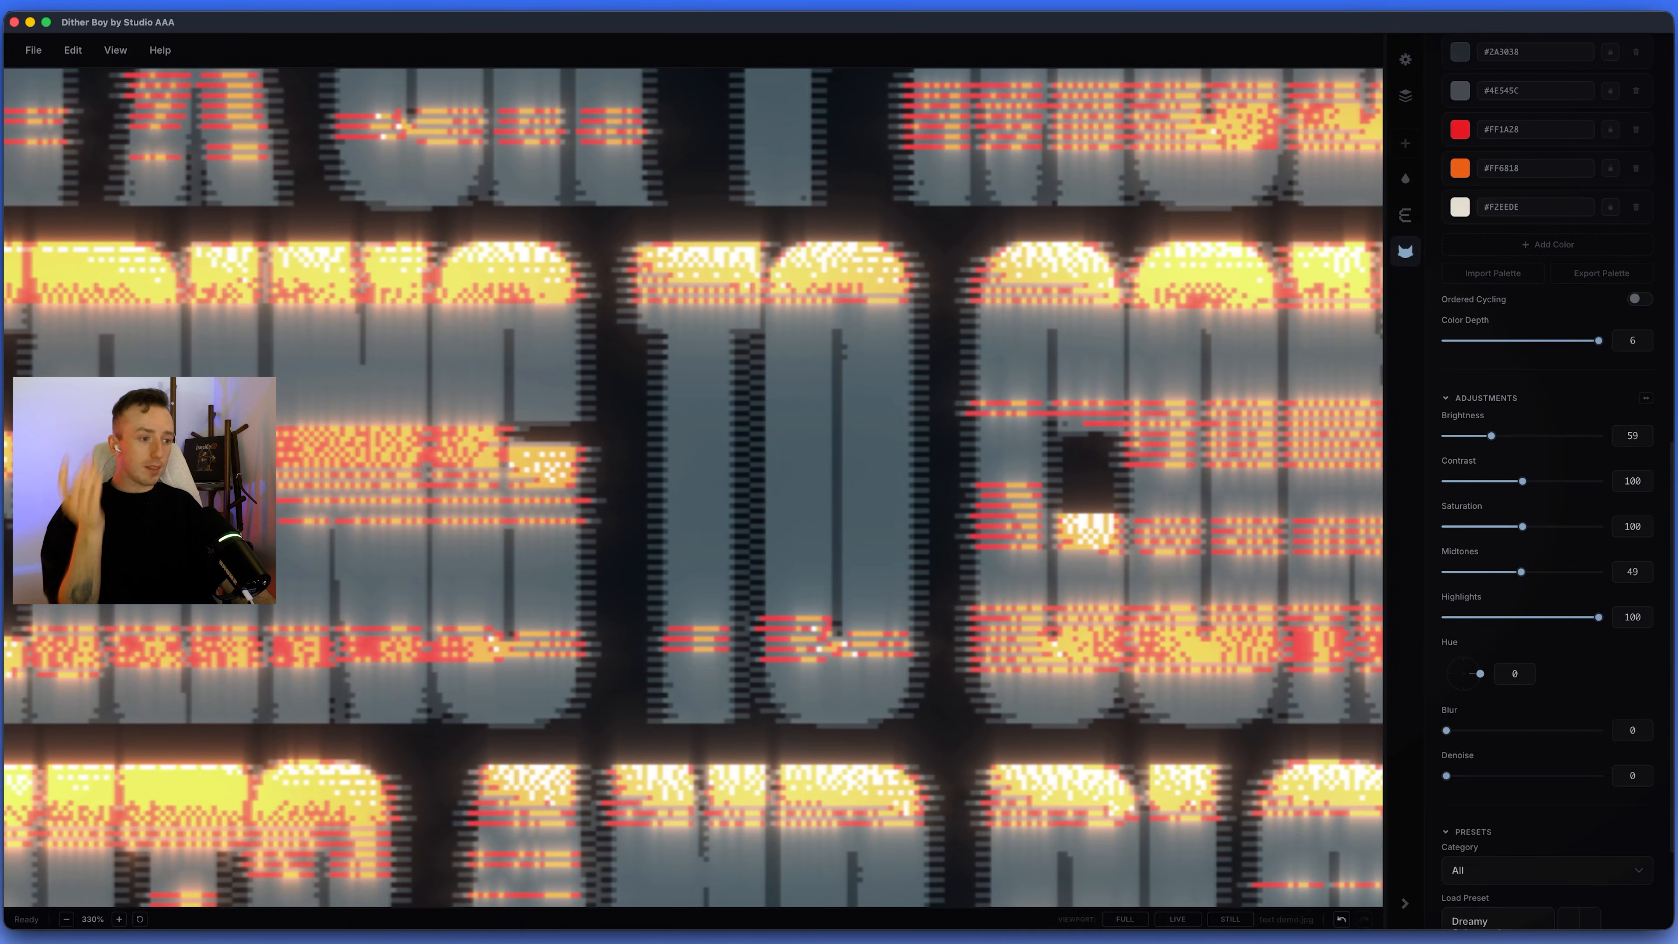
{"action": "scroll", "coordinate": [700, 702], "scroll_direction": "down", "scroll_amount": 12}
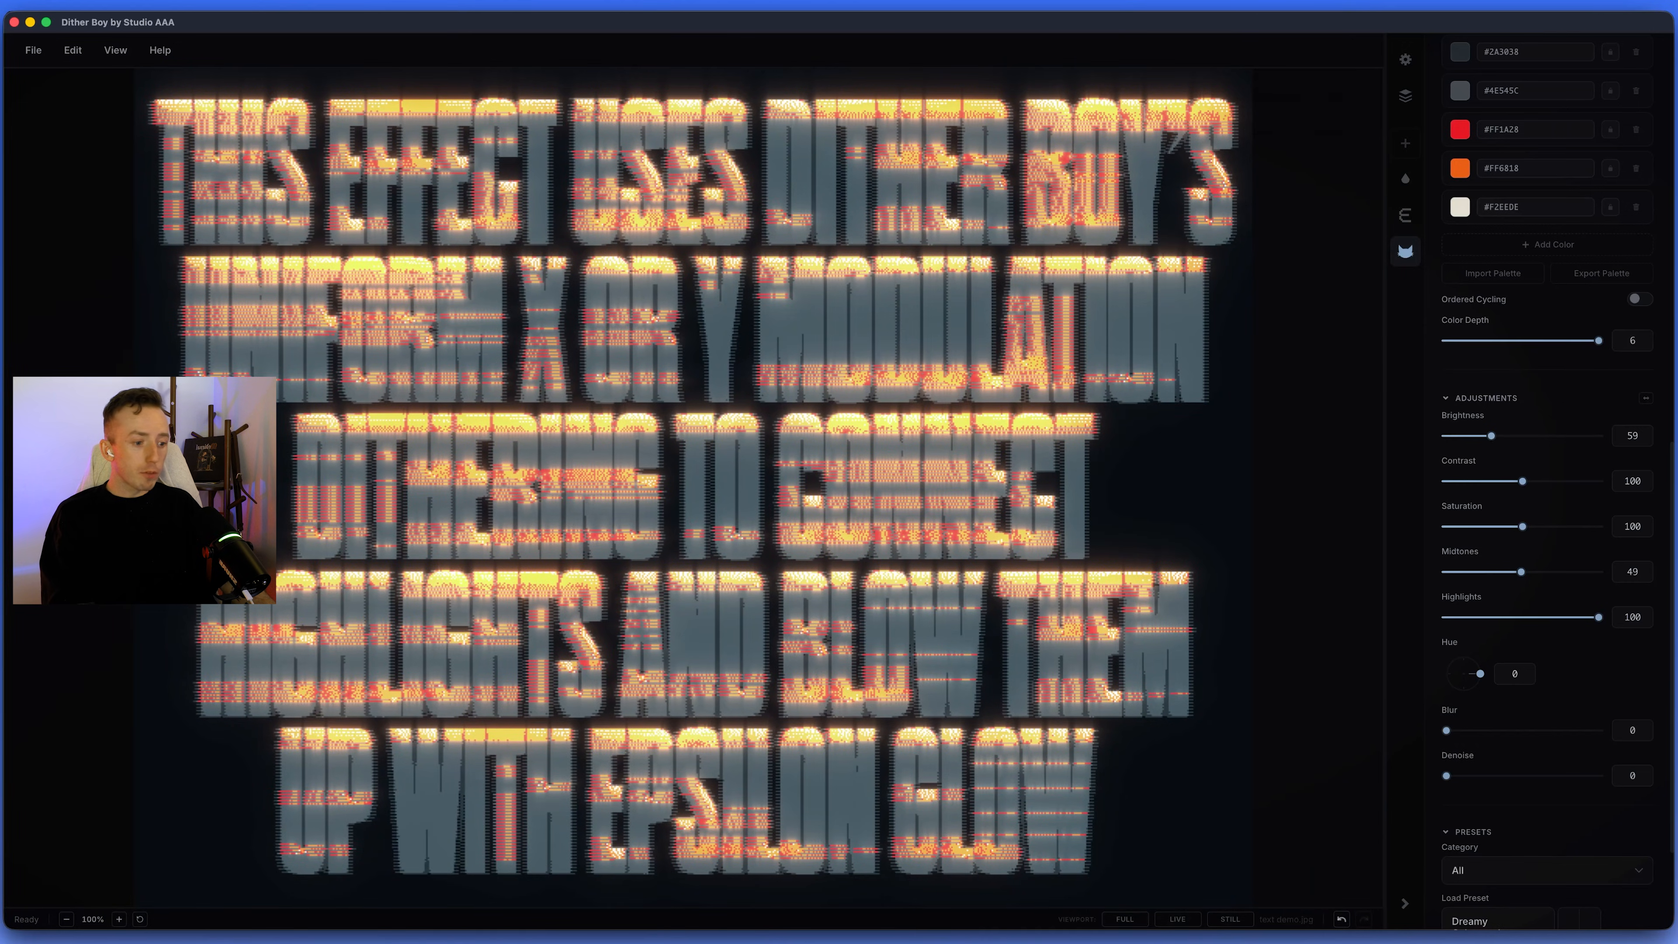
Compare the bevel highlights on the original text in Photoshop with the glowing streaks around the letter X in Dither Boy.
{"action": "key", "text": "super+Tab"}
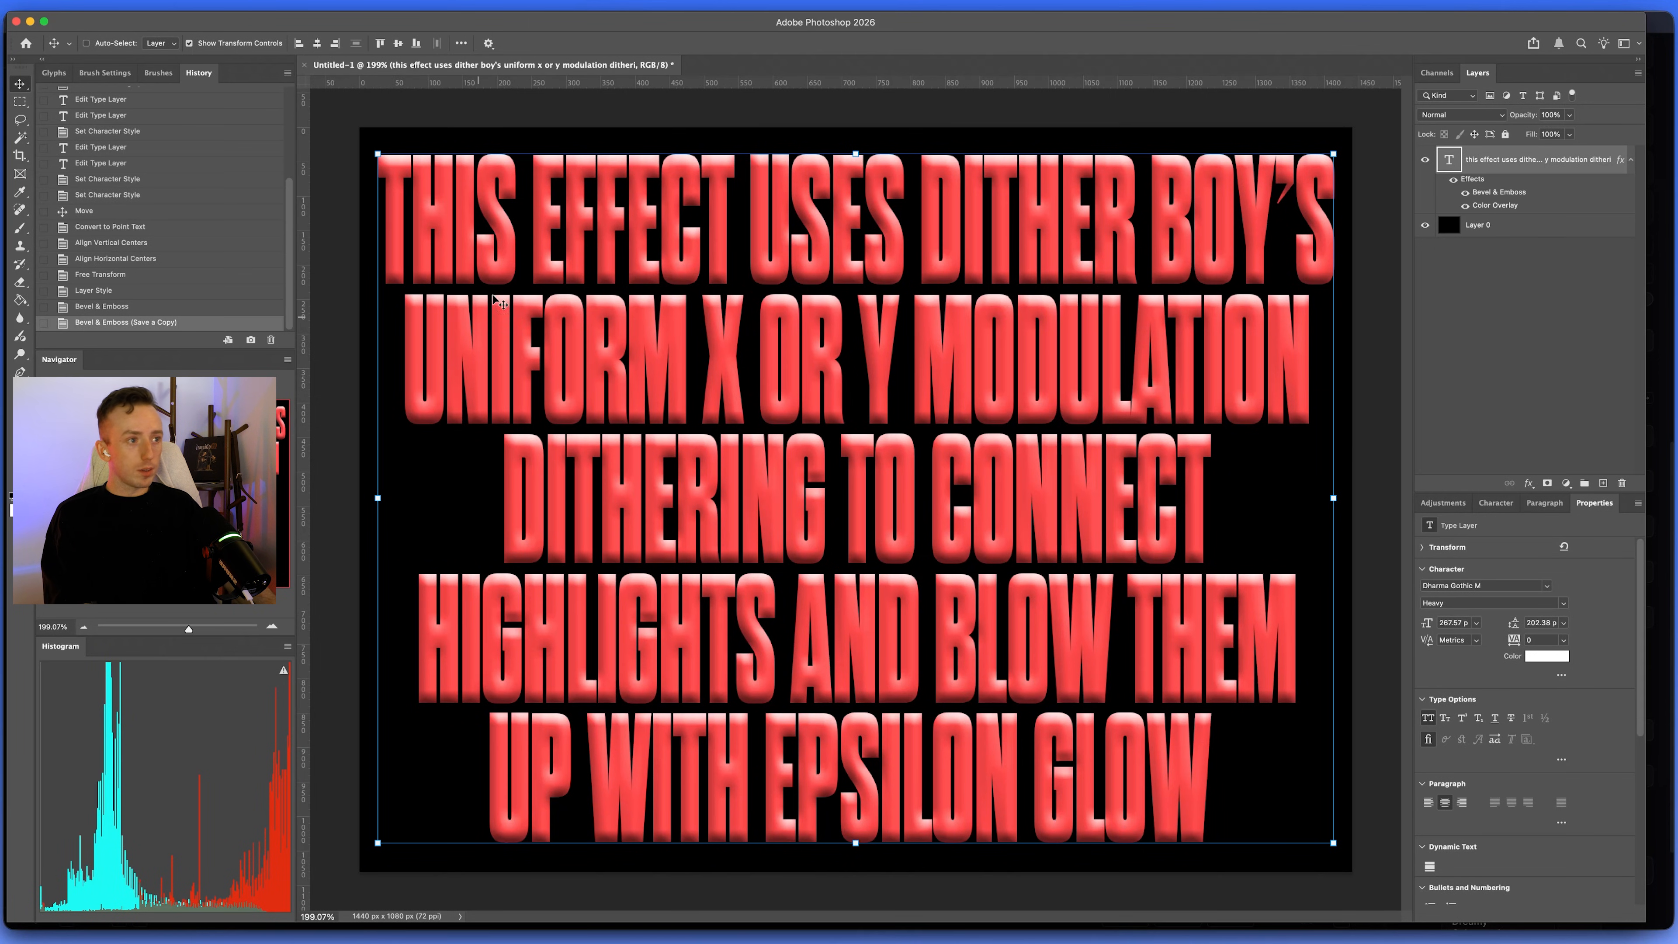
{"action": "scroll", "coordinate": [729, 321], "scroll_direction": "up", "scroll_amount": 5}
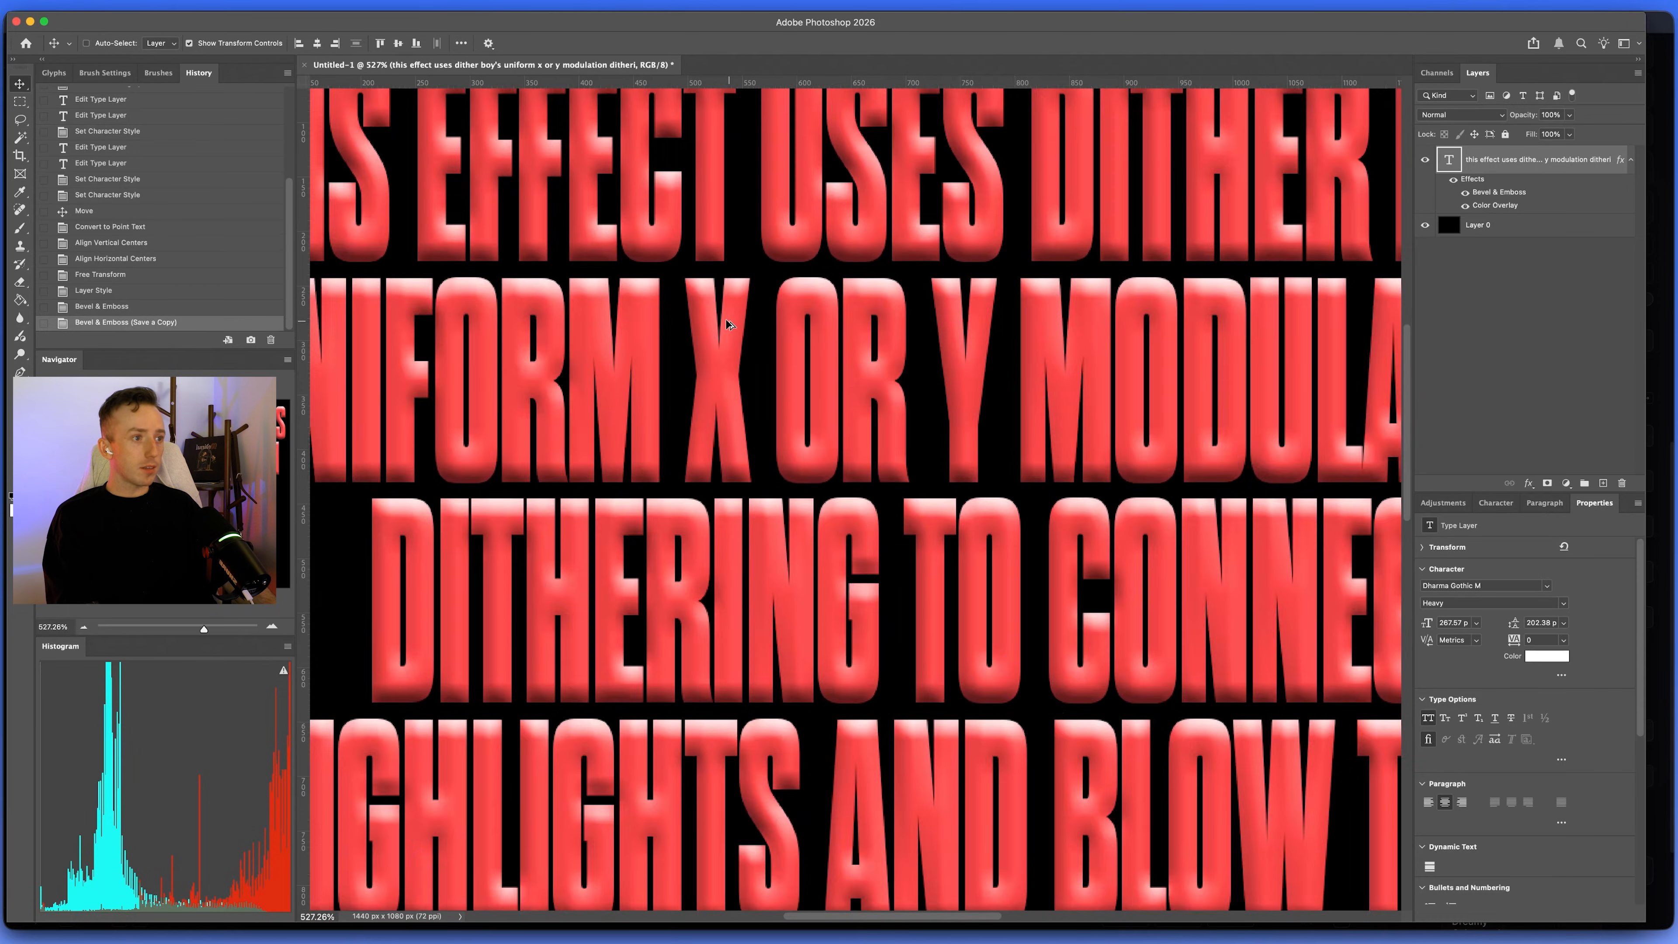
{"action": "scroll", "coordinate": [726, 322], "scroll_direction": "up", "scroll_amount": 4}
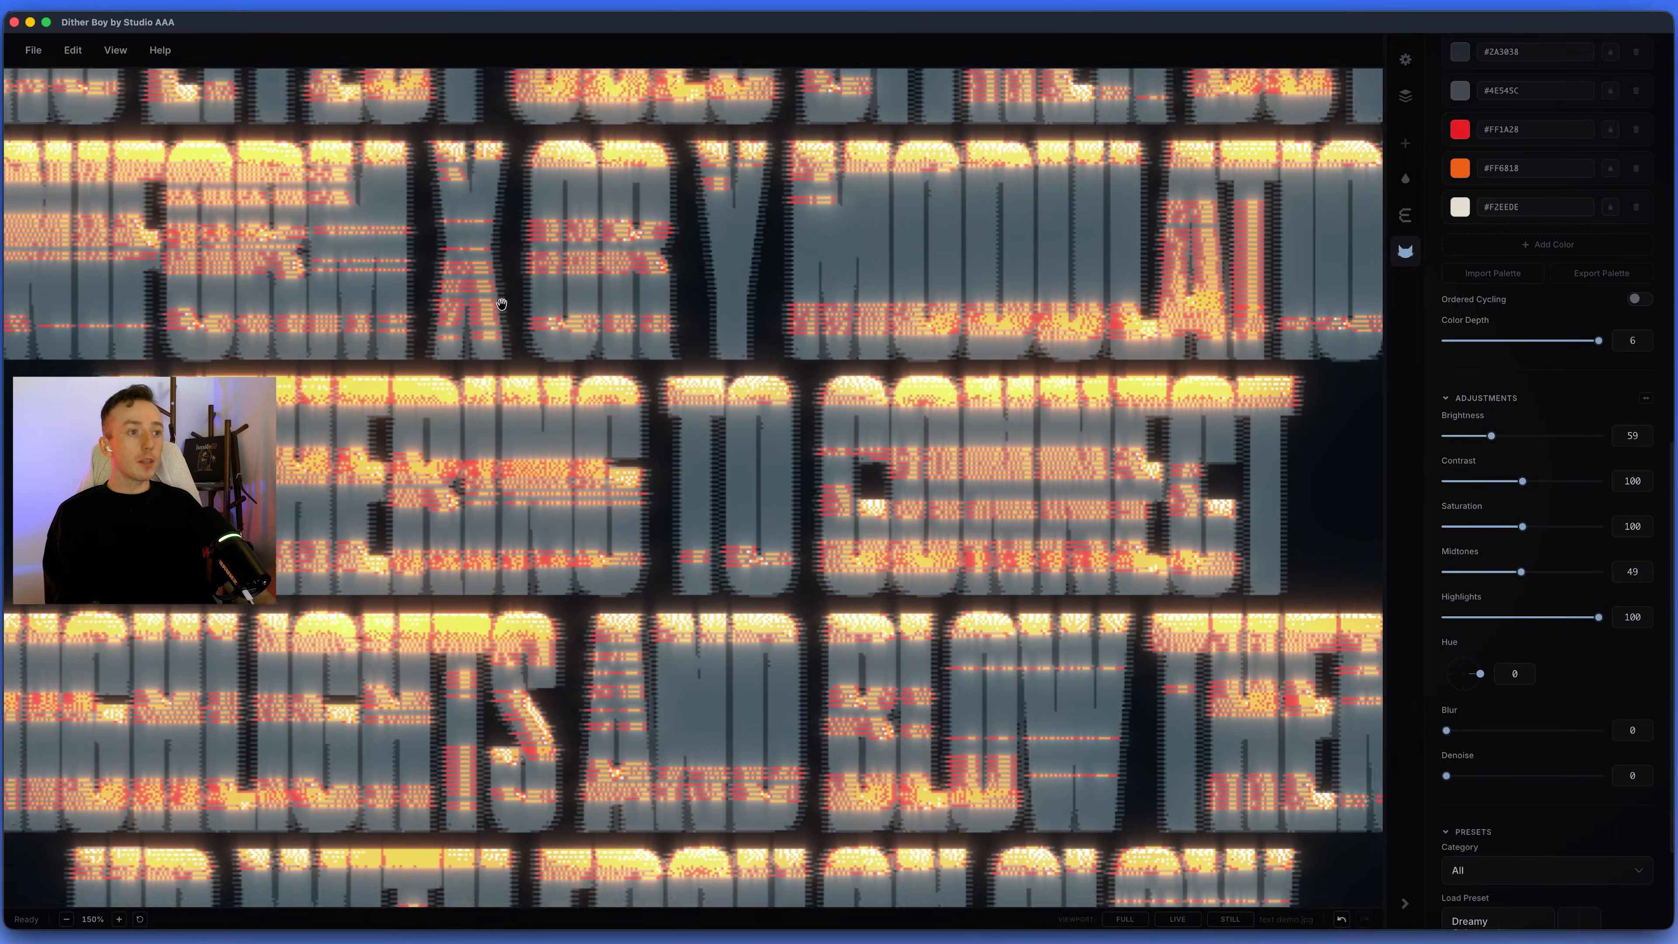
{"action": "scroll", "coordinate": [666, 489], "scroll_direction": "up", "scroll_amount": 5}
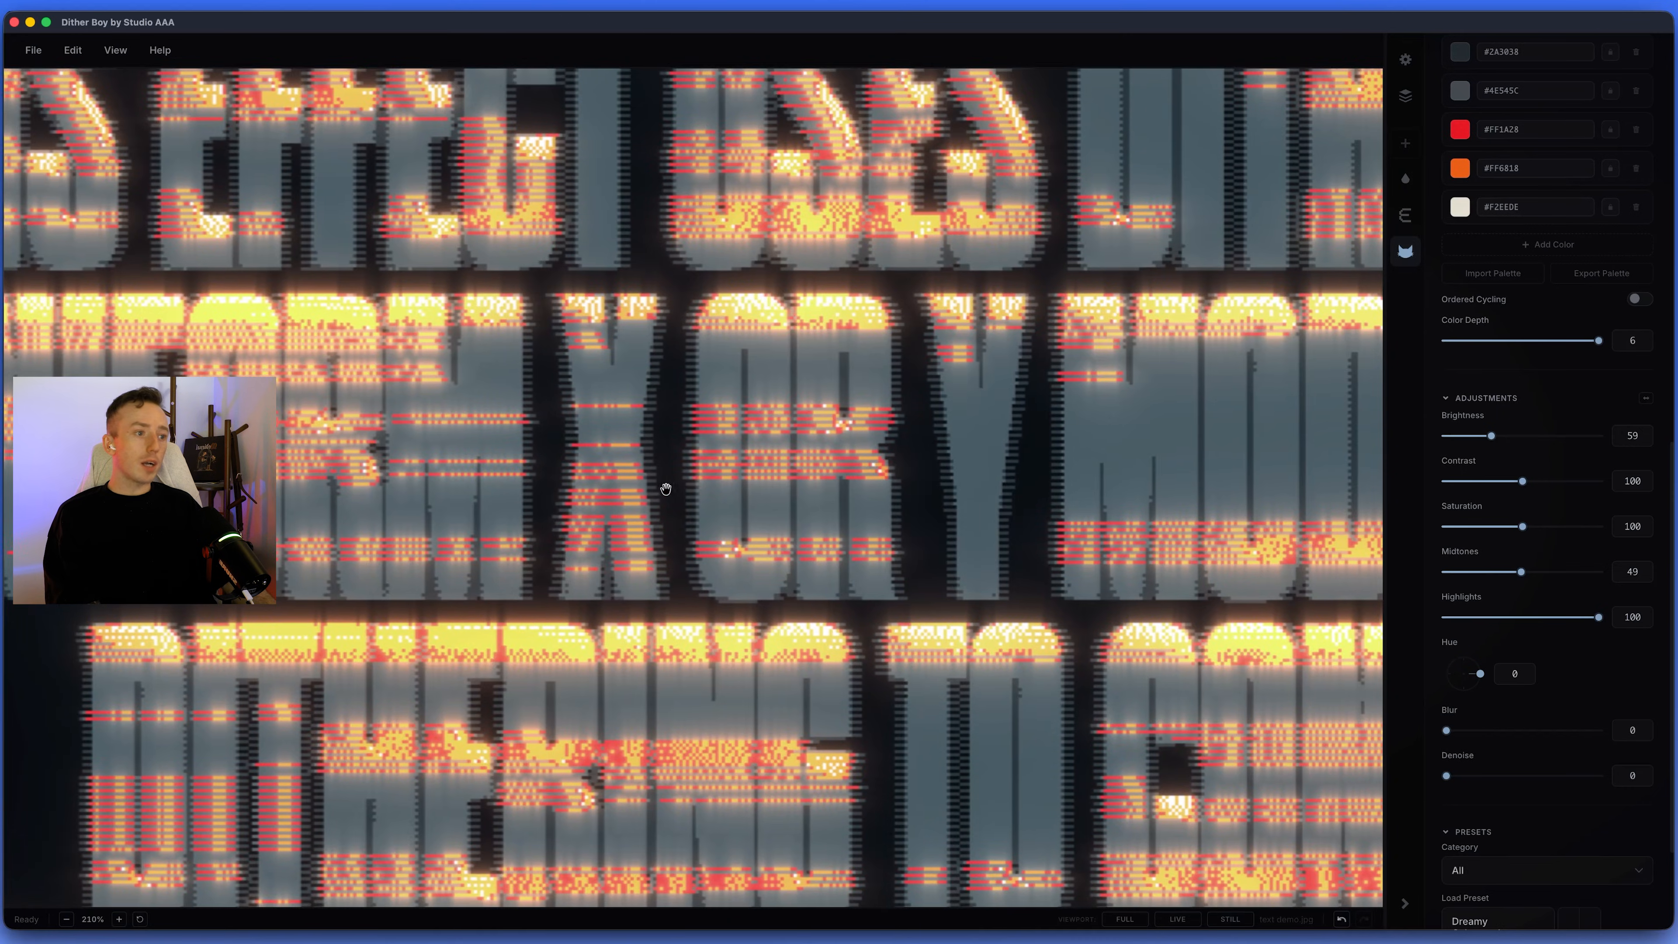
{"action": "scroll", "coordinate": [666, 489], "scroll_direction": "up", "scroll_amount": 5}
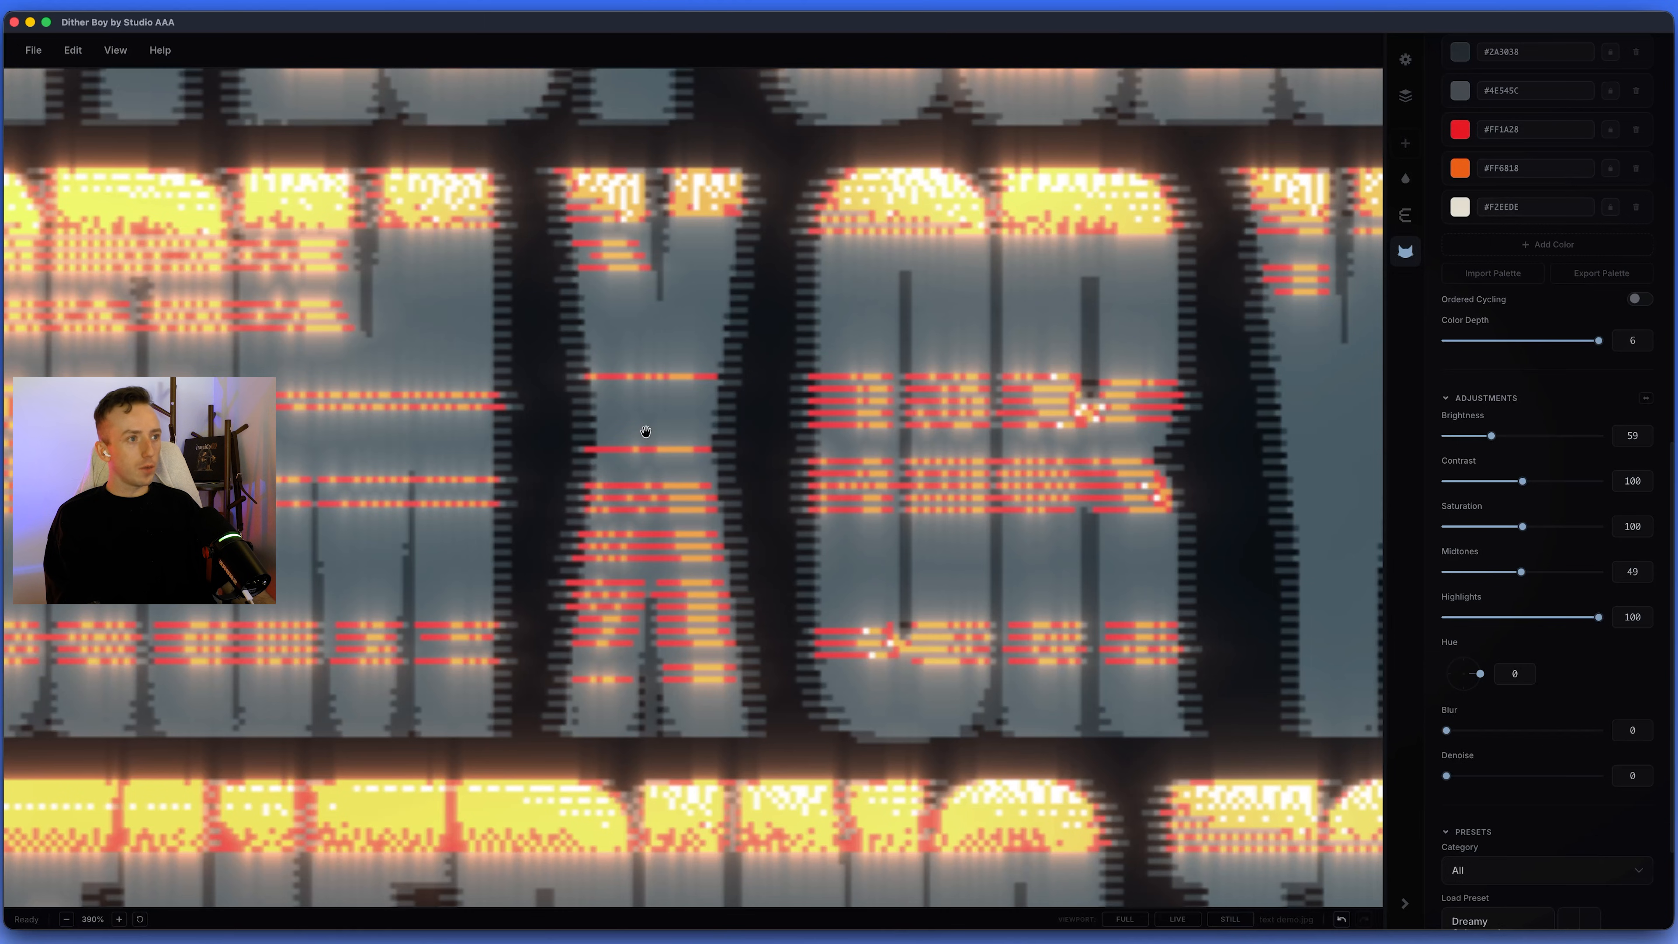
Raise the Brightness adjustment of the bevelled text image to 81 and inspect how the dithering fills the letters.
{"action": "scroll", "coordinate": [693, 371], "scroll_direction": "up", "scroll_amount": 4}
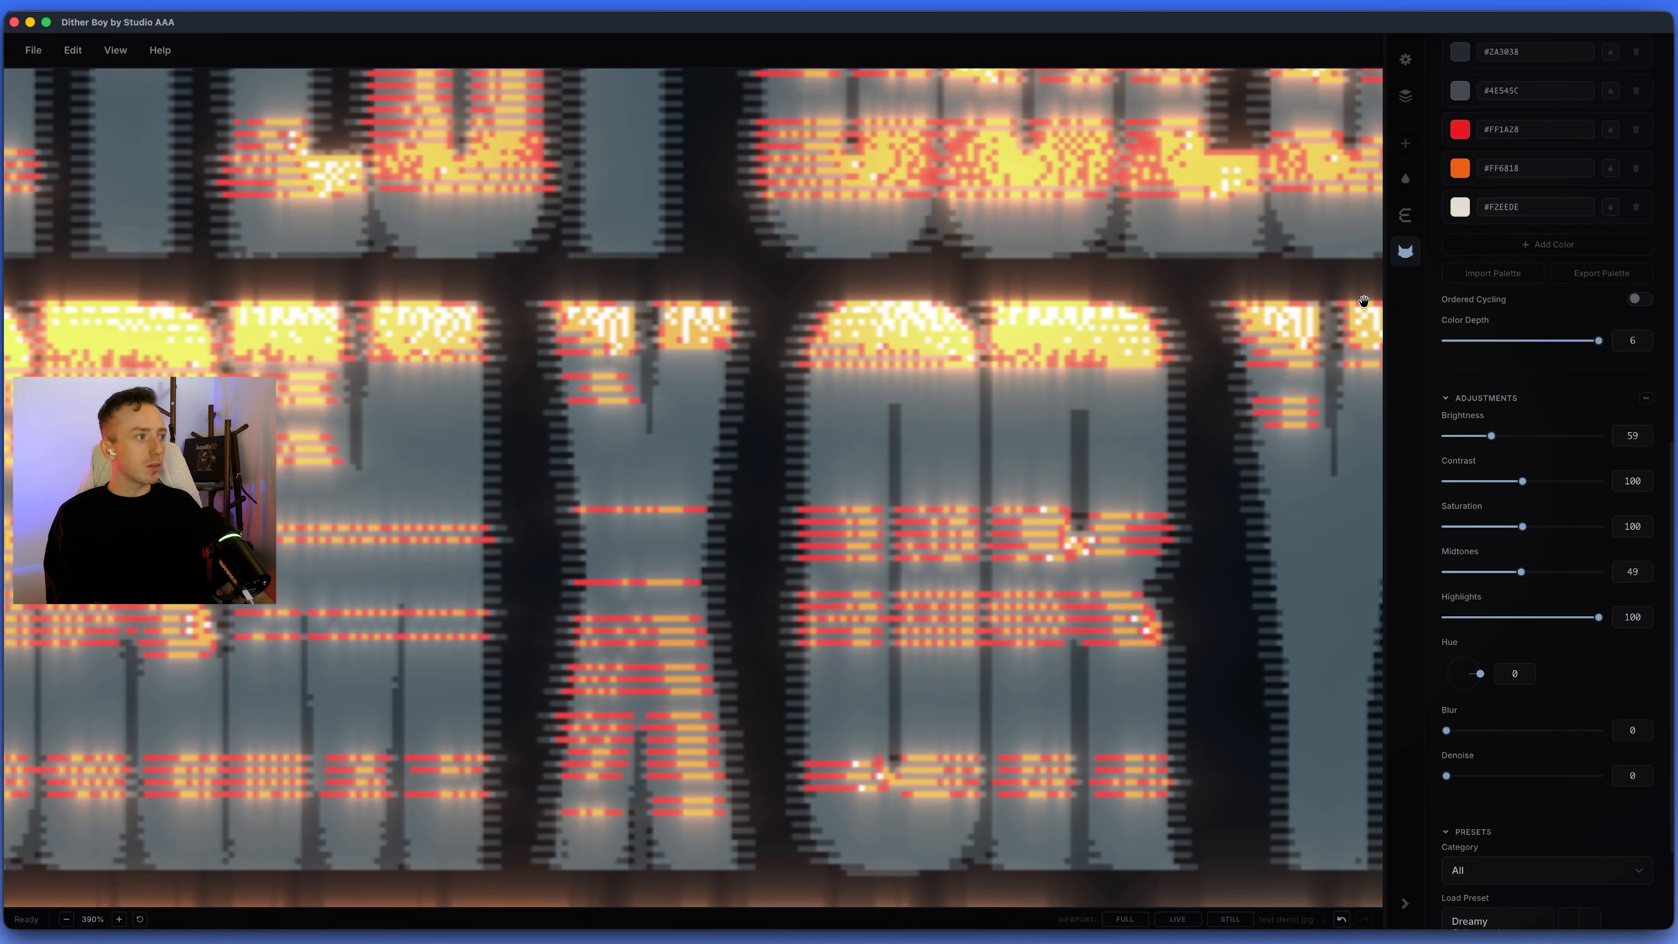
{"action": "left_click_drag", "start_coordinate": [1492, 436], "coordinate": [1498, 440]}
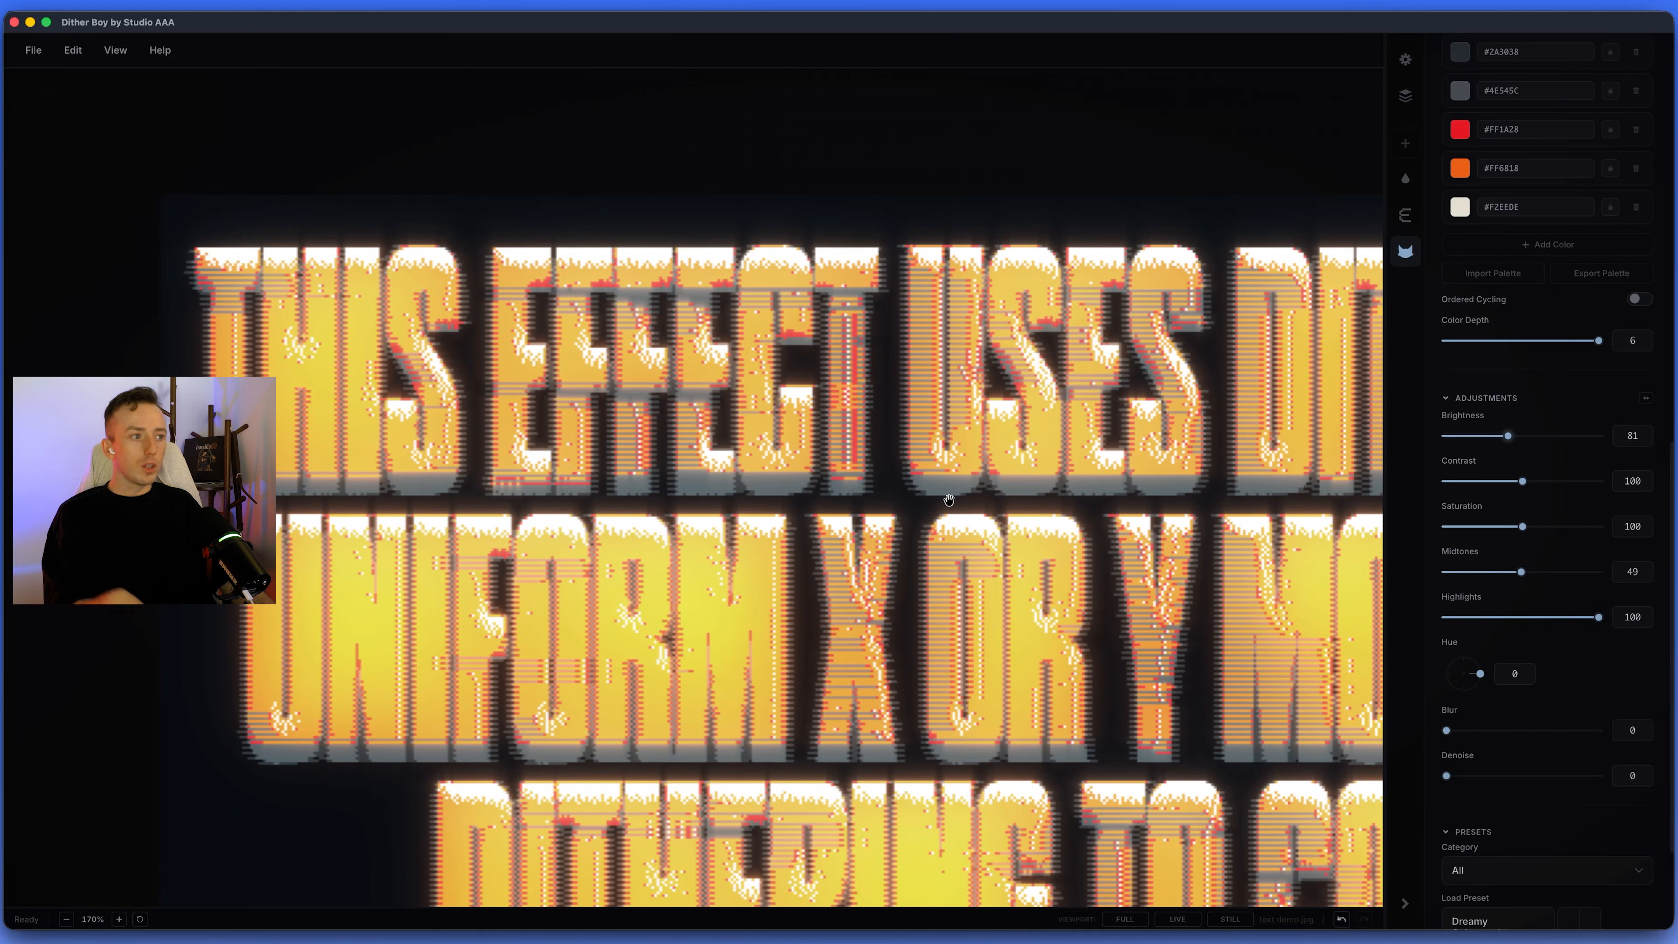
{"action": "left_click_drag", "start_coordinate": [949, 500], "coordinate": [791, 382]}
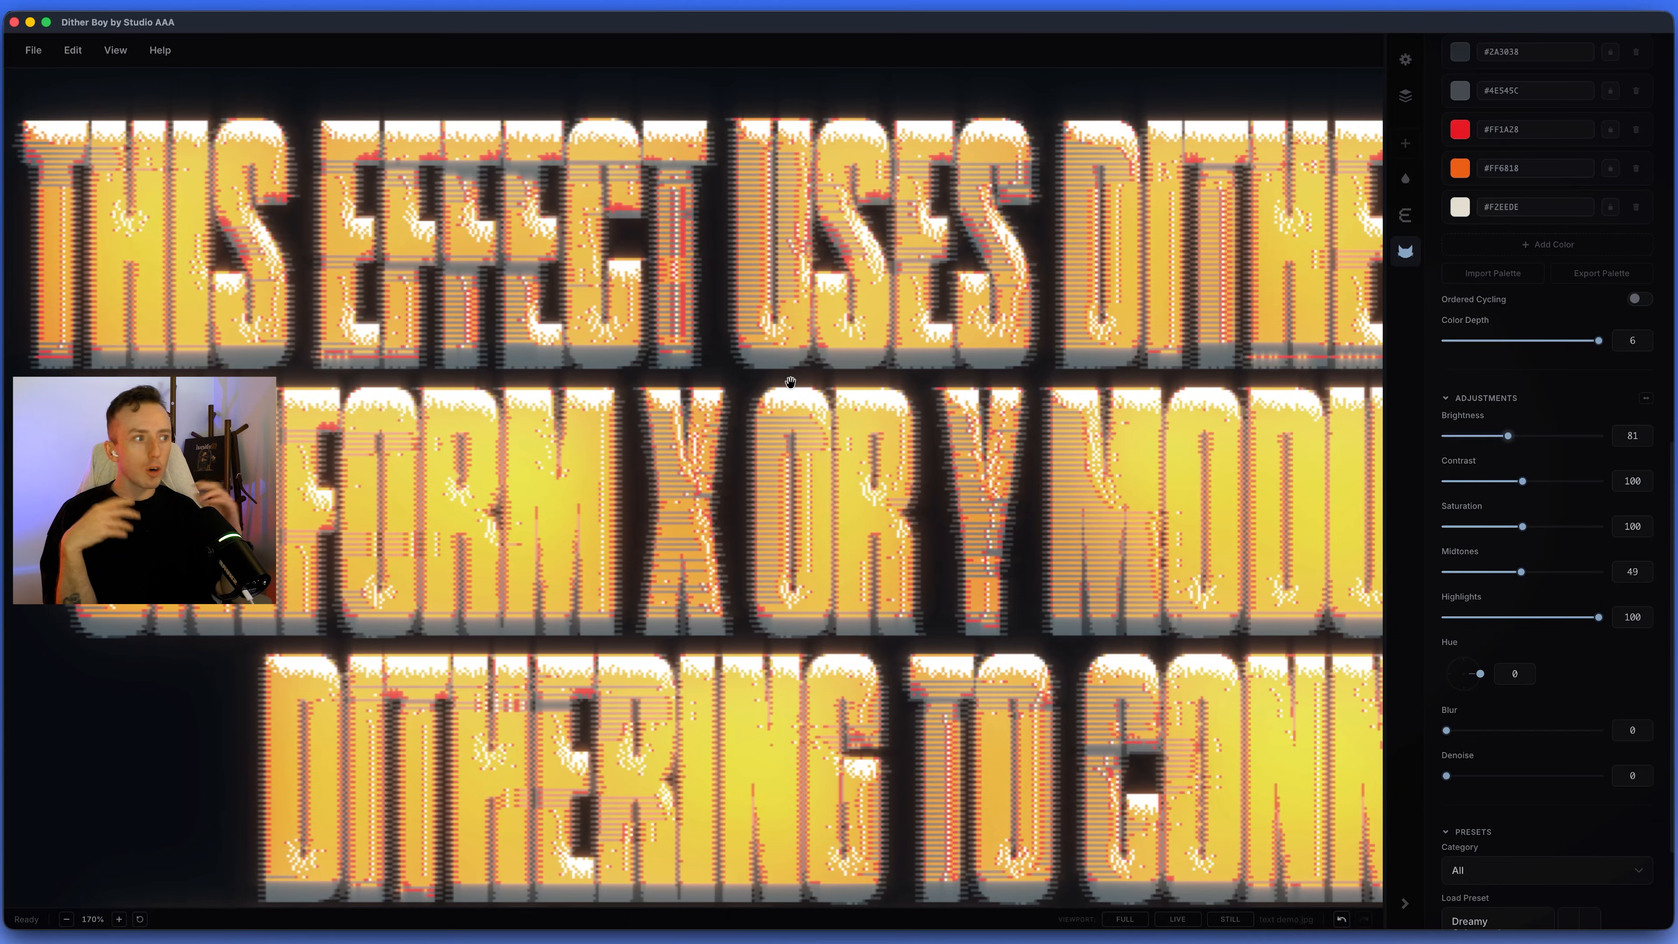
Lower the Brightness adjustment to 53 and check the dithered highlights across all lines of the text.
{"action": "mouse_move", "coordinate": [1508, 436]}
{"action": "left_mouse_down"}
{"action": "mouse_move", "coordinate": [1472, 436]}
{"action": "mouse_move", "coordinate": [1487, 435]}
{"action": "left_mouse_up"}
{"action": "scroll", "coordinate": [939, 644], "scroll_direction": "down", "scroll_amount": 6}
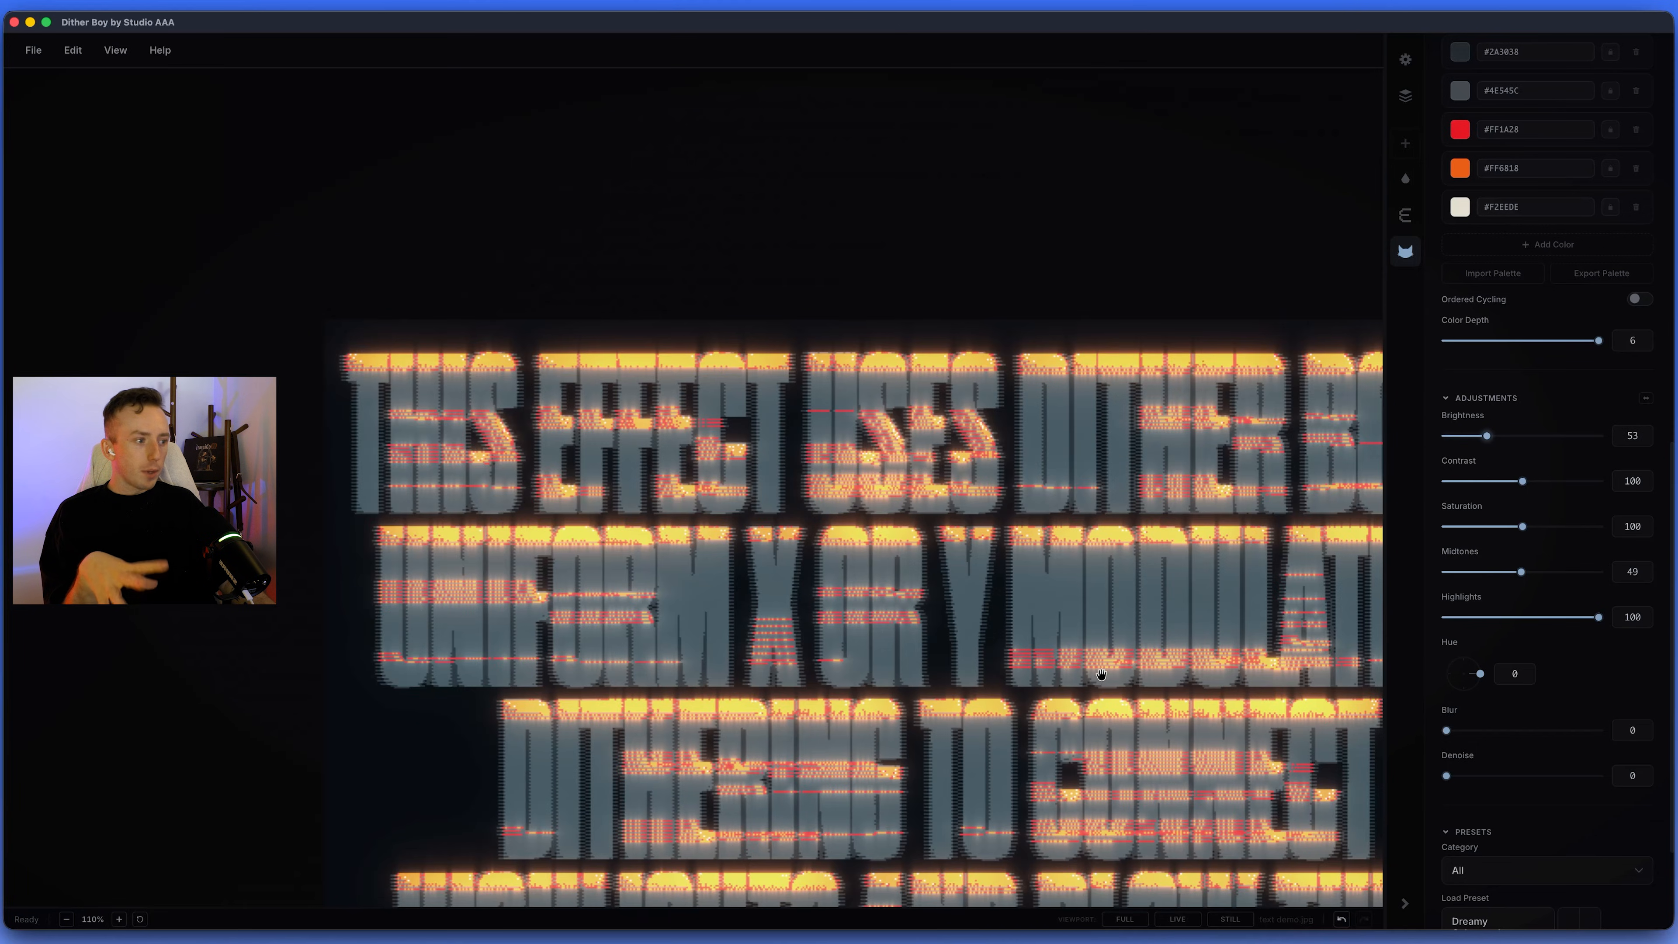
{"action": "left_click_drag", "start_coordinate": [1103, 675], "coordinate": [761, 388]}
{"action": "scroll", "coordinate": [831, 587], "scroll_direction": "down", "scroll_amount": 3}
{"action": "scroll", "coordinate": [832, 588], "scroll_direction": "up", "scroll_amount": 3}
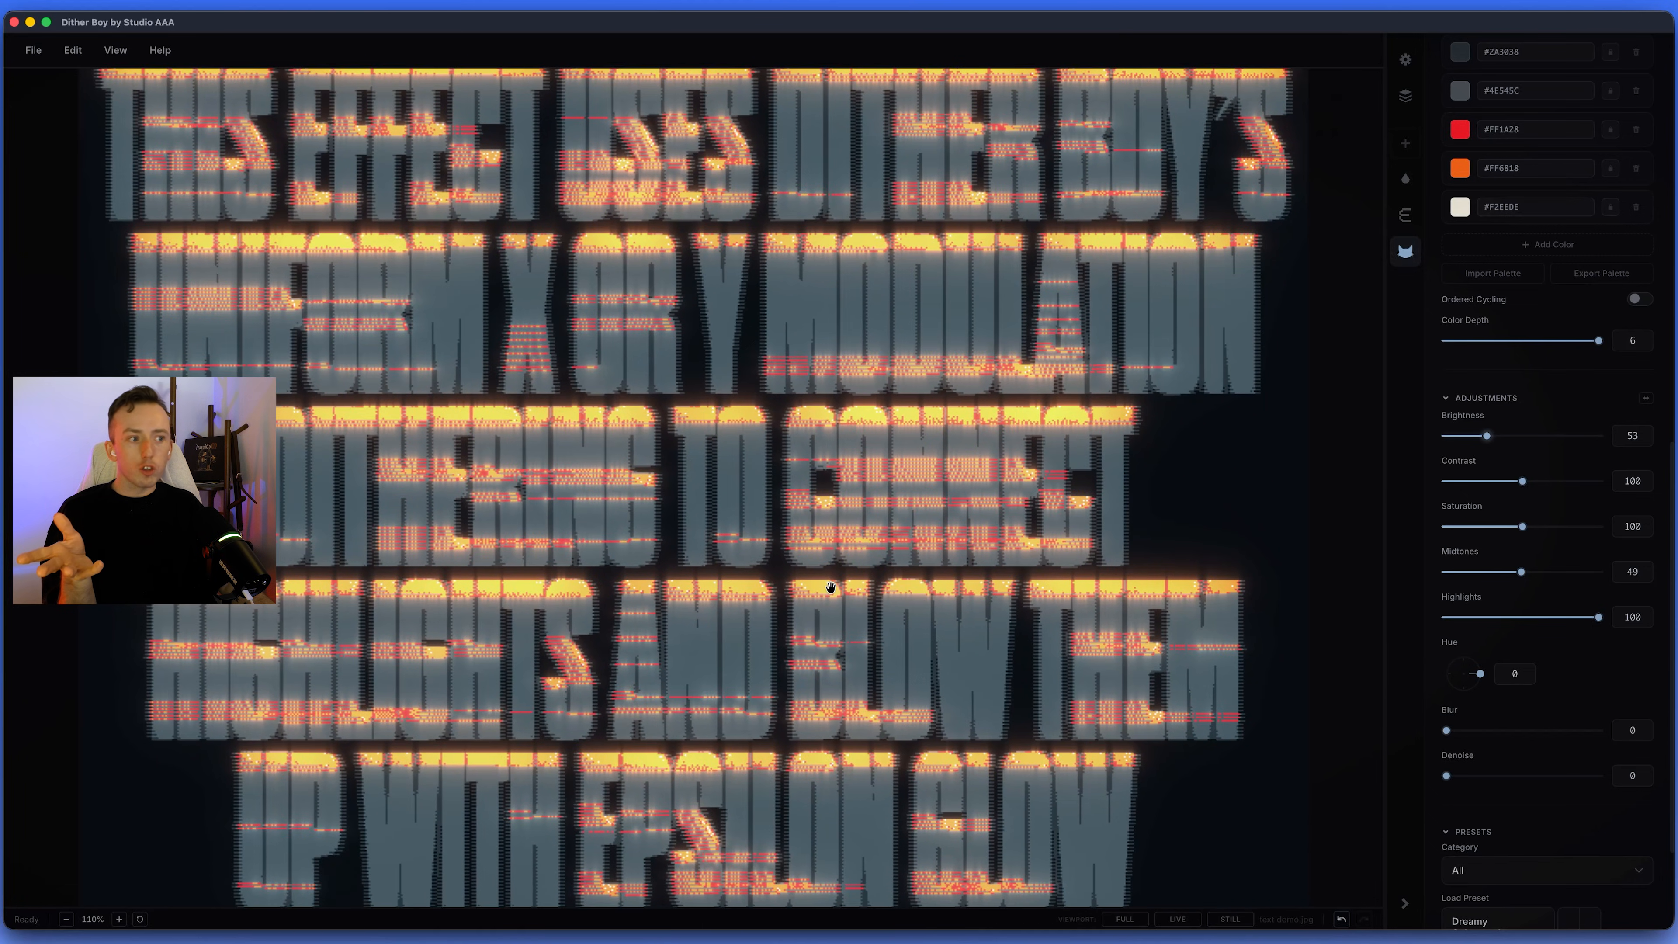
{"action": "scroll", "coordinate": [842, 586], "scroll_direction": "down", "scroll_amount": 1}
Set the Epsilon Glow to a Threshold of 34, a Radius of 200 and an Intensity of 1000.
{"action": "left_click", "coordinate": [1406, 215]}
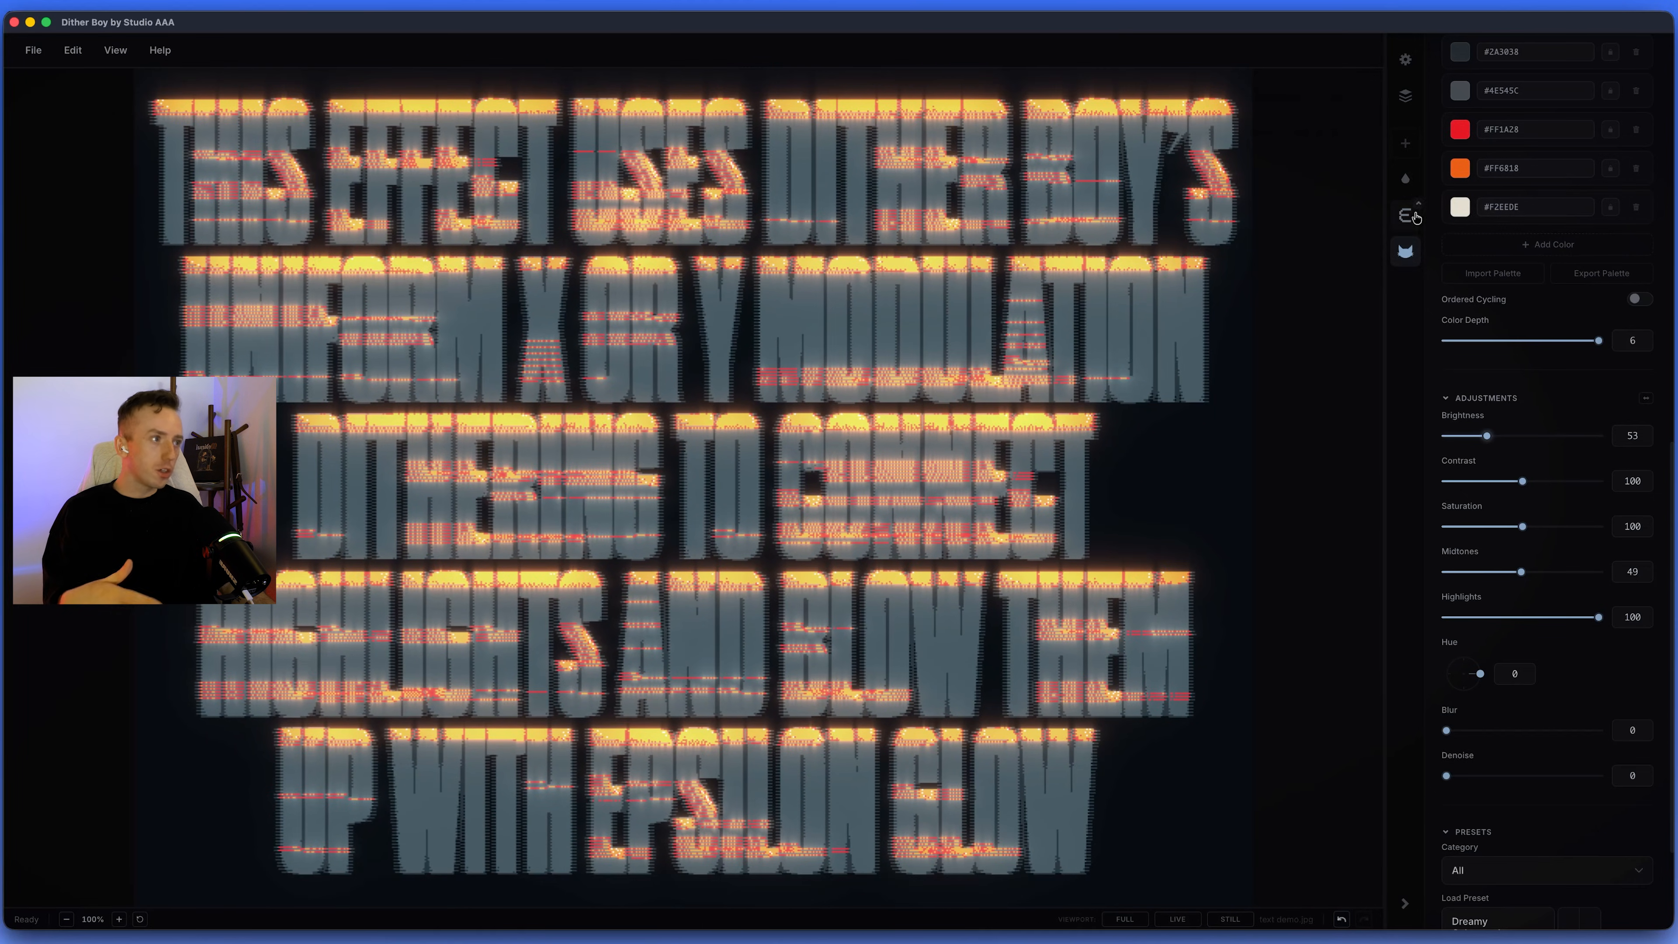
{"action": "mouse_move", "coordinate": [1500, 413]}
{"action": "left_mouse_down"}
{"action": "mouse_move", "coordinate": [1520, 415]}
{"action": "mouse_move", "coordinate": [1501, 414]}
{"action": "left_mouse_up"}
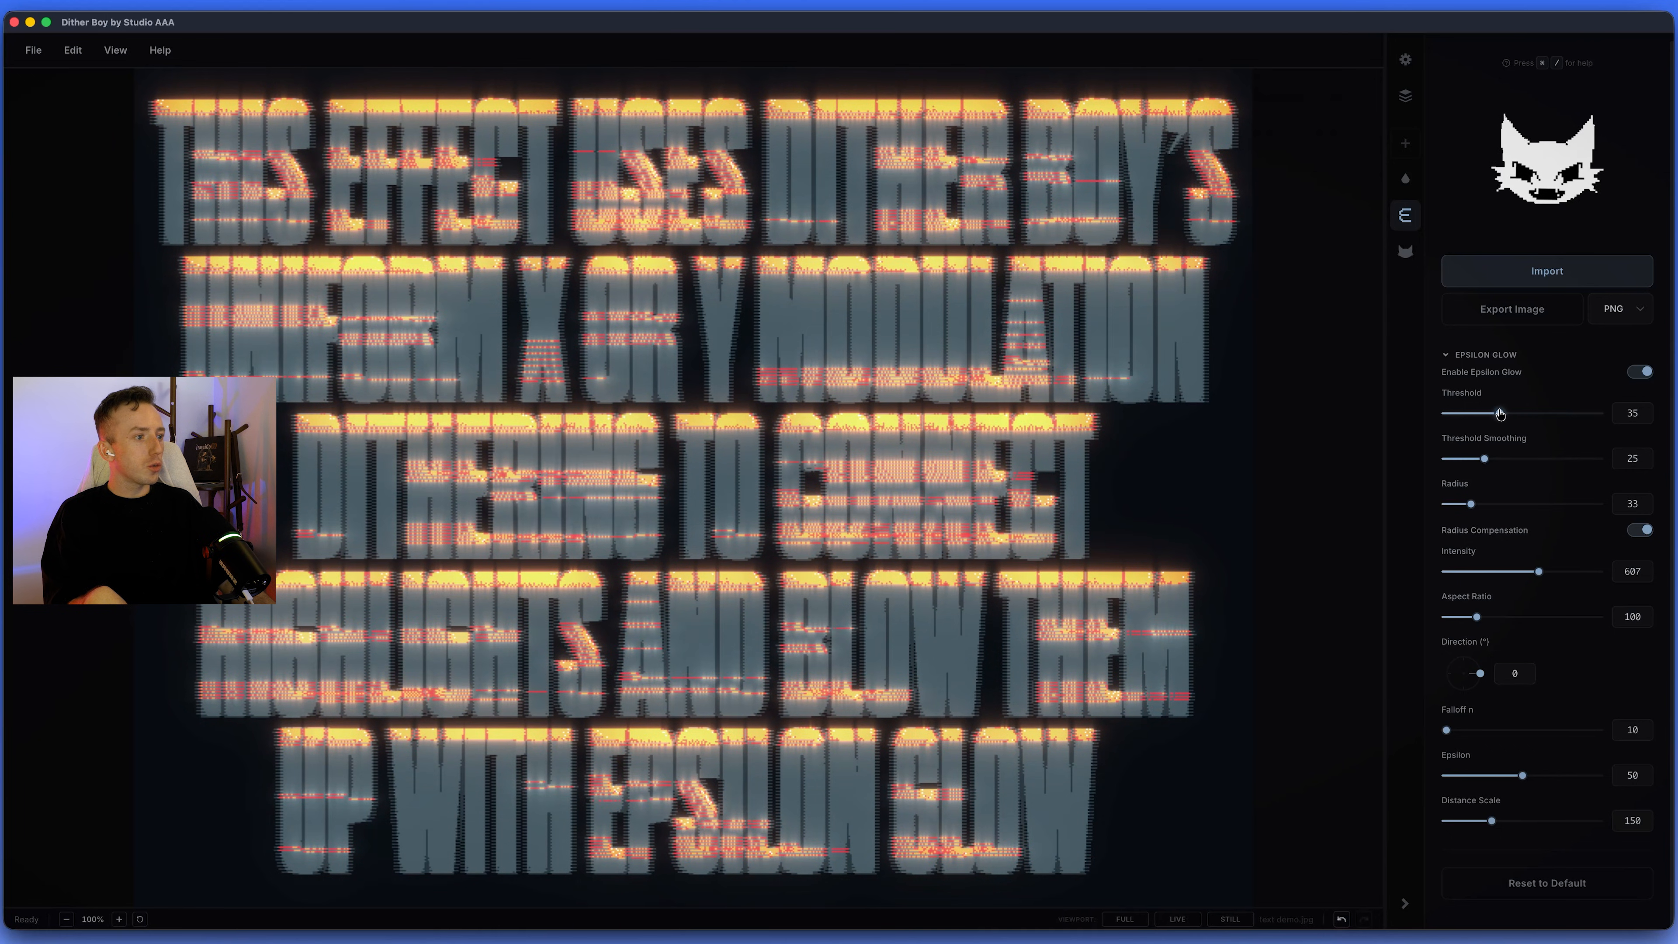
{"action": "left_click_drag", "start_coordinate": [1490, 511], "coordinate": [1602, 506]}
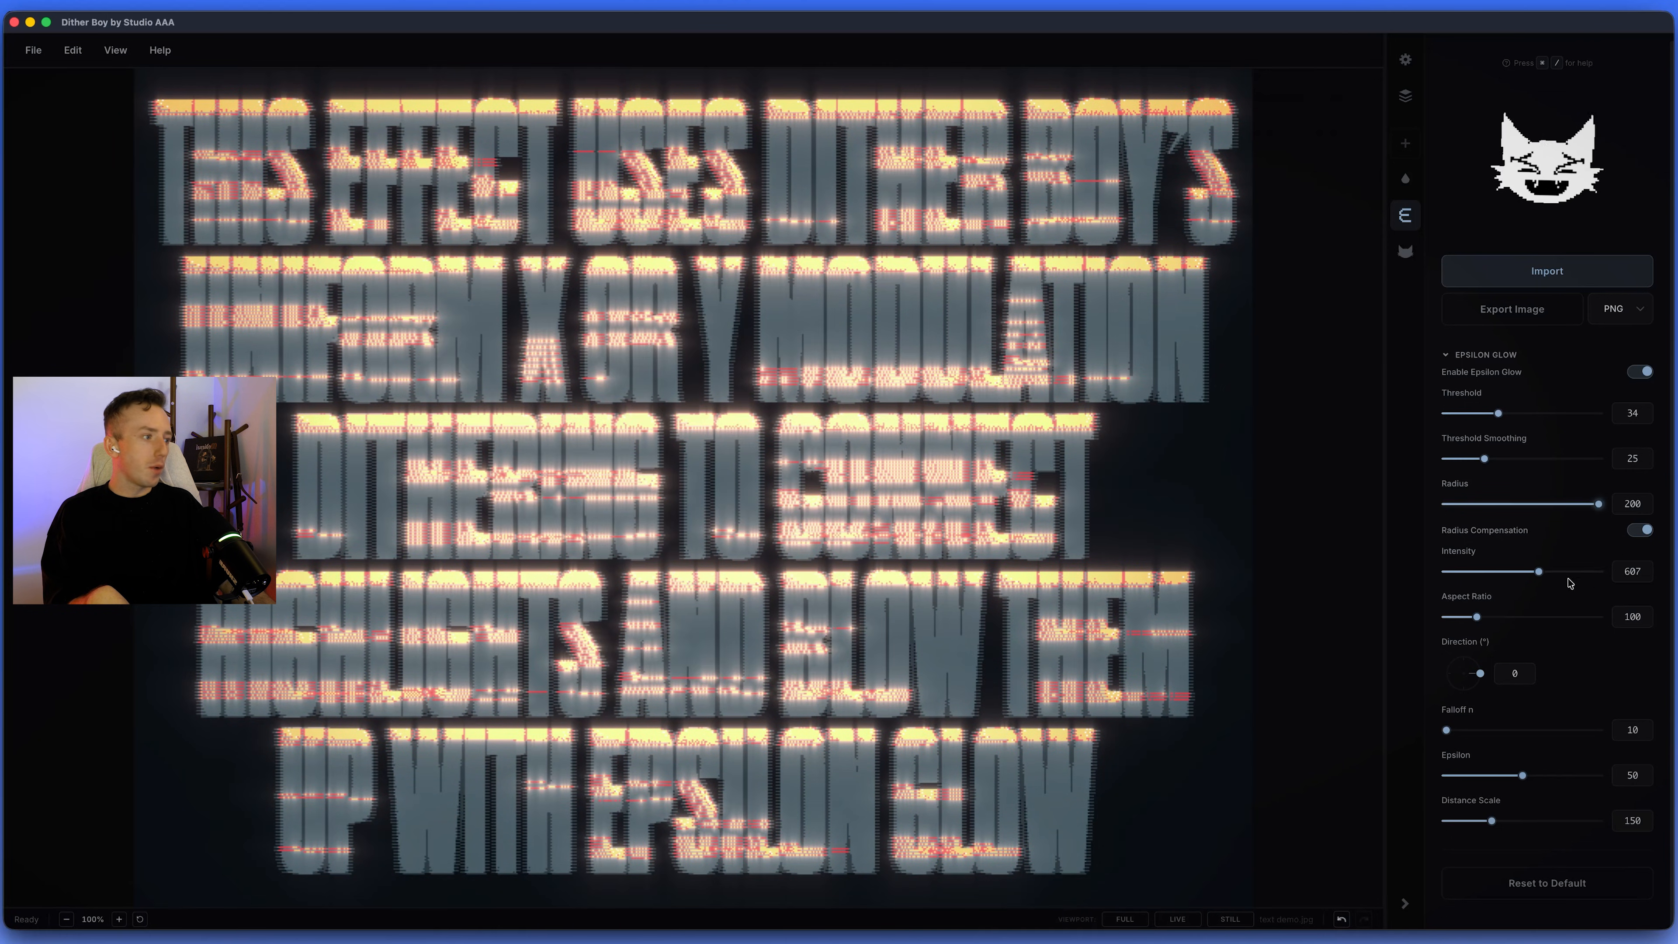
{"action": "left_click", "coordinate": [1549, 572]}
{"action": "left_click_drag", "start_coordinate": [1549, 572], "coordinate": [1605, 572]}
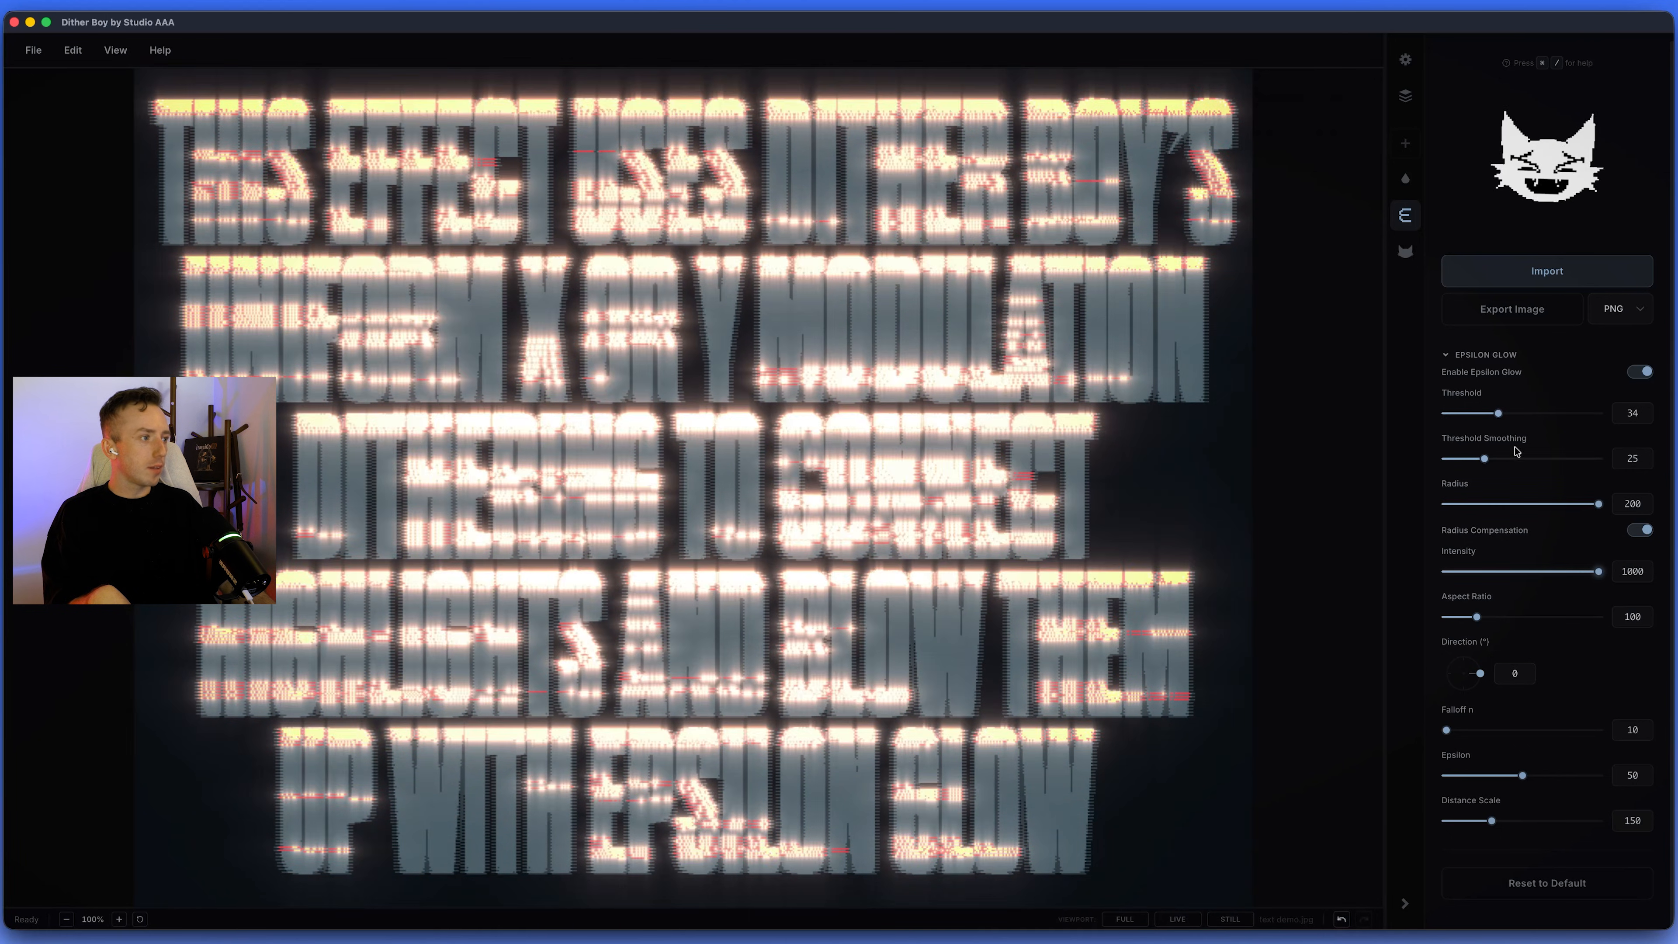
Set the glow's Threshold to 51, Distance Scale to 122 and Epsilon to 24.
{"action": "left_click_drag", "start_coordinate": [1499, 413], "coordinate": [1524, 414]}
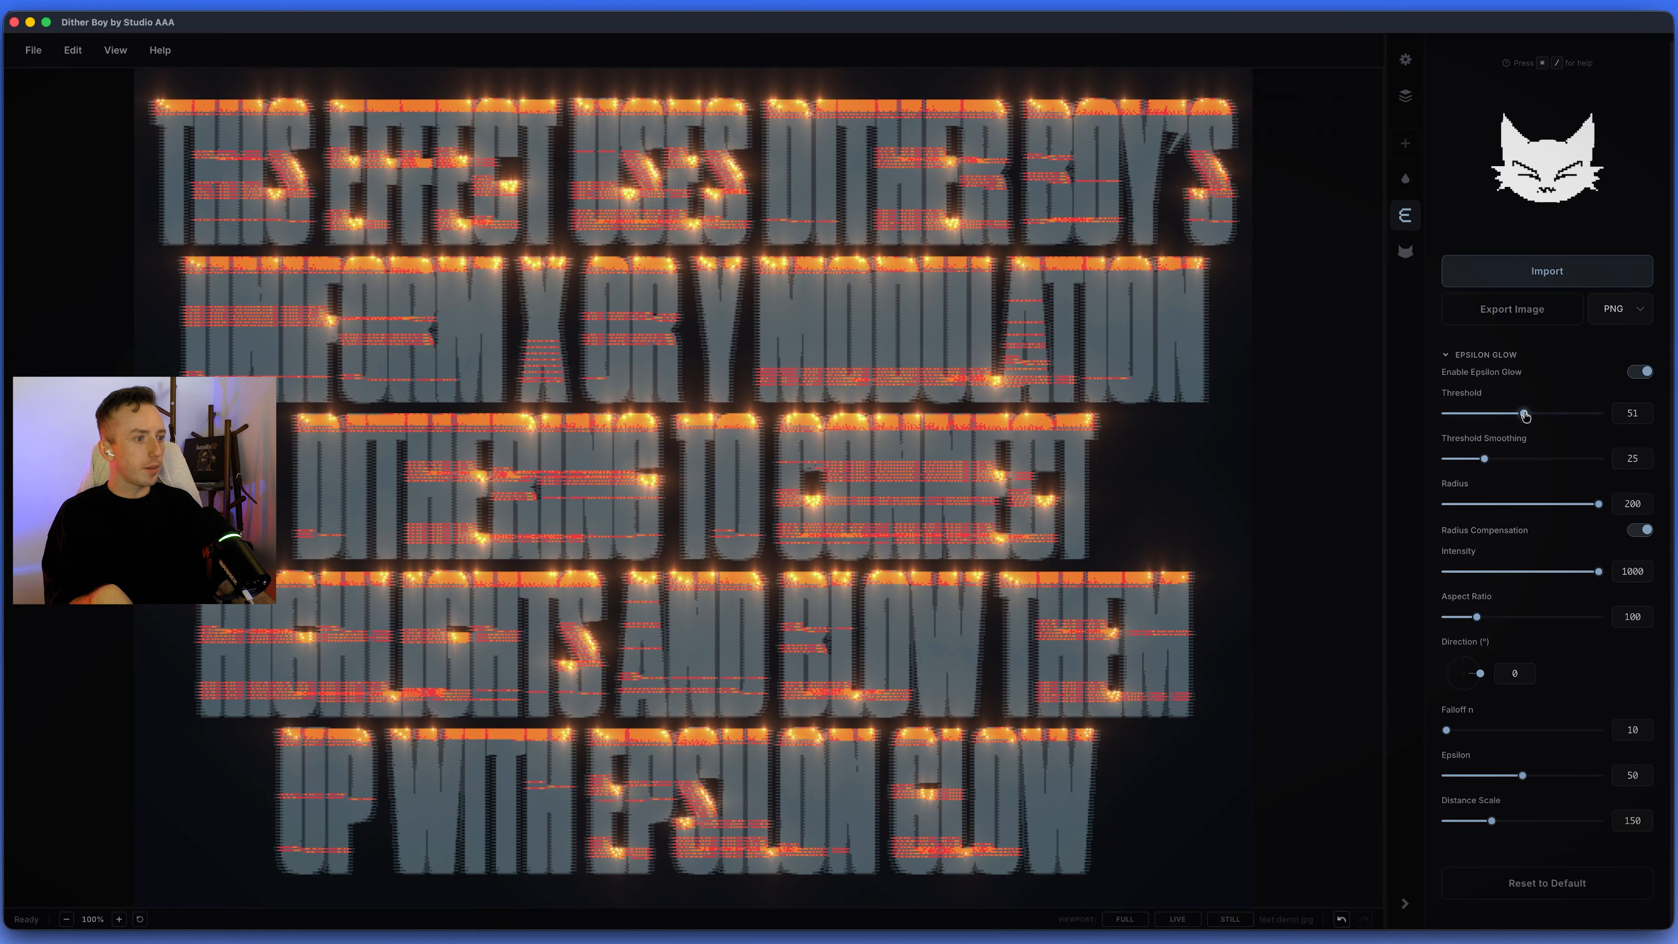
{"action": "left_click_drag", "start_coordinate": [1477, 826], "coordinate": [1471, 780]}
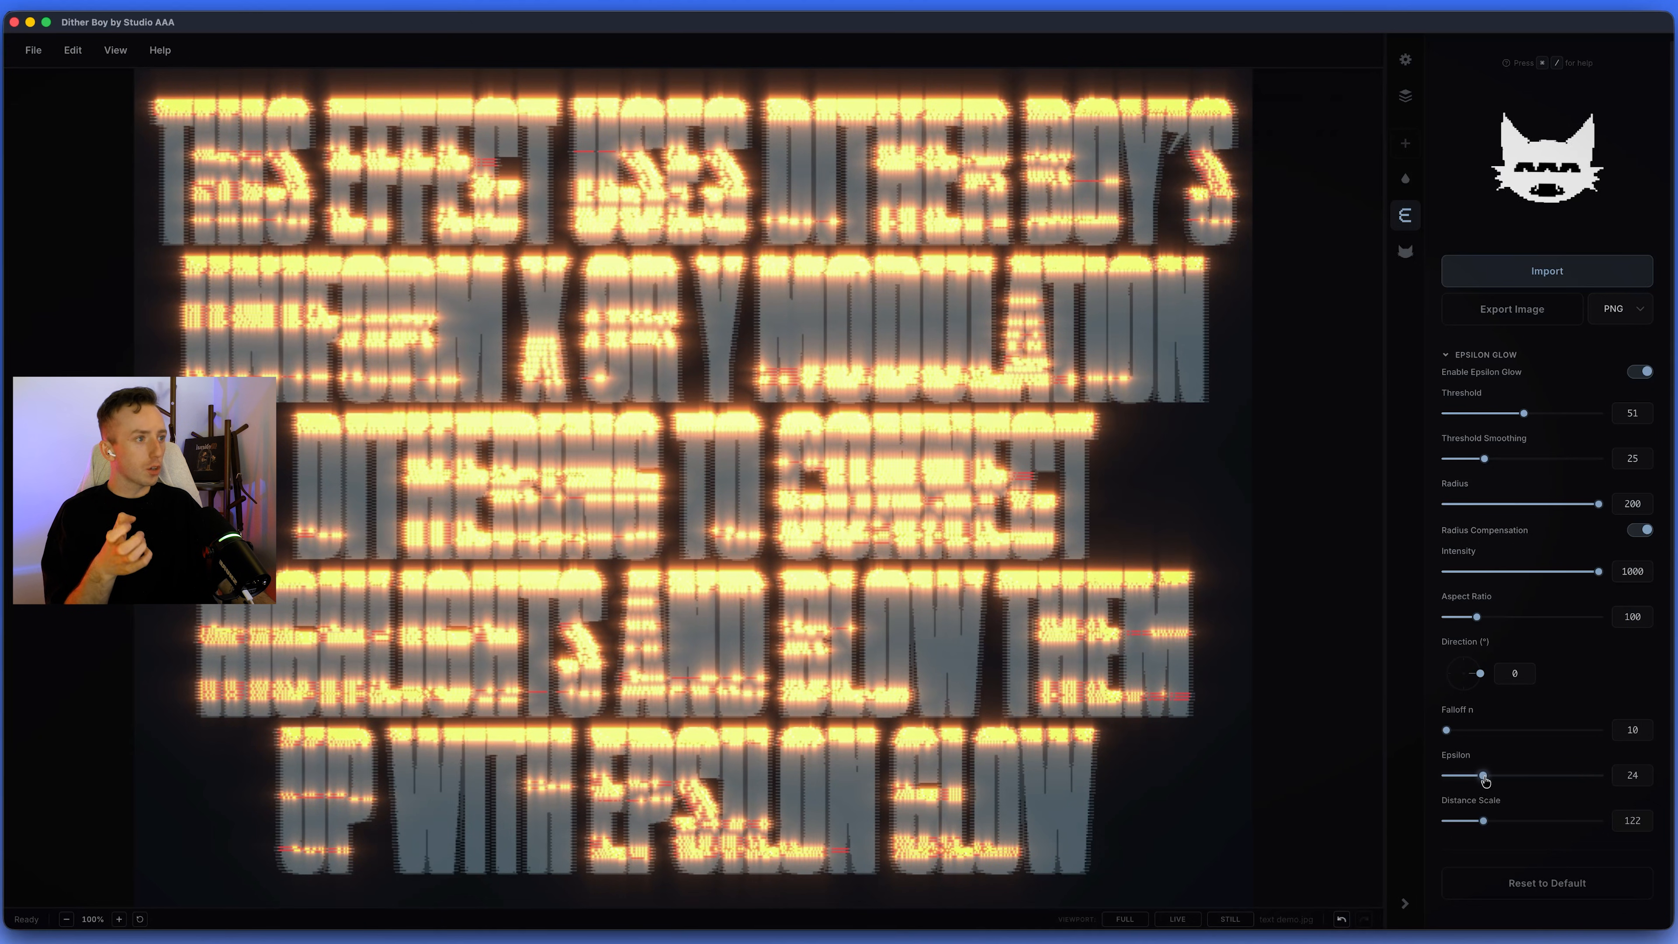
Compare the Uniform Modulation X and Uniform Modulation Y dither styles on the glowing text, finishing on Uniform Modulation Y.
{"action": "left_click", "coordinate": [1406, 252]}
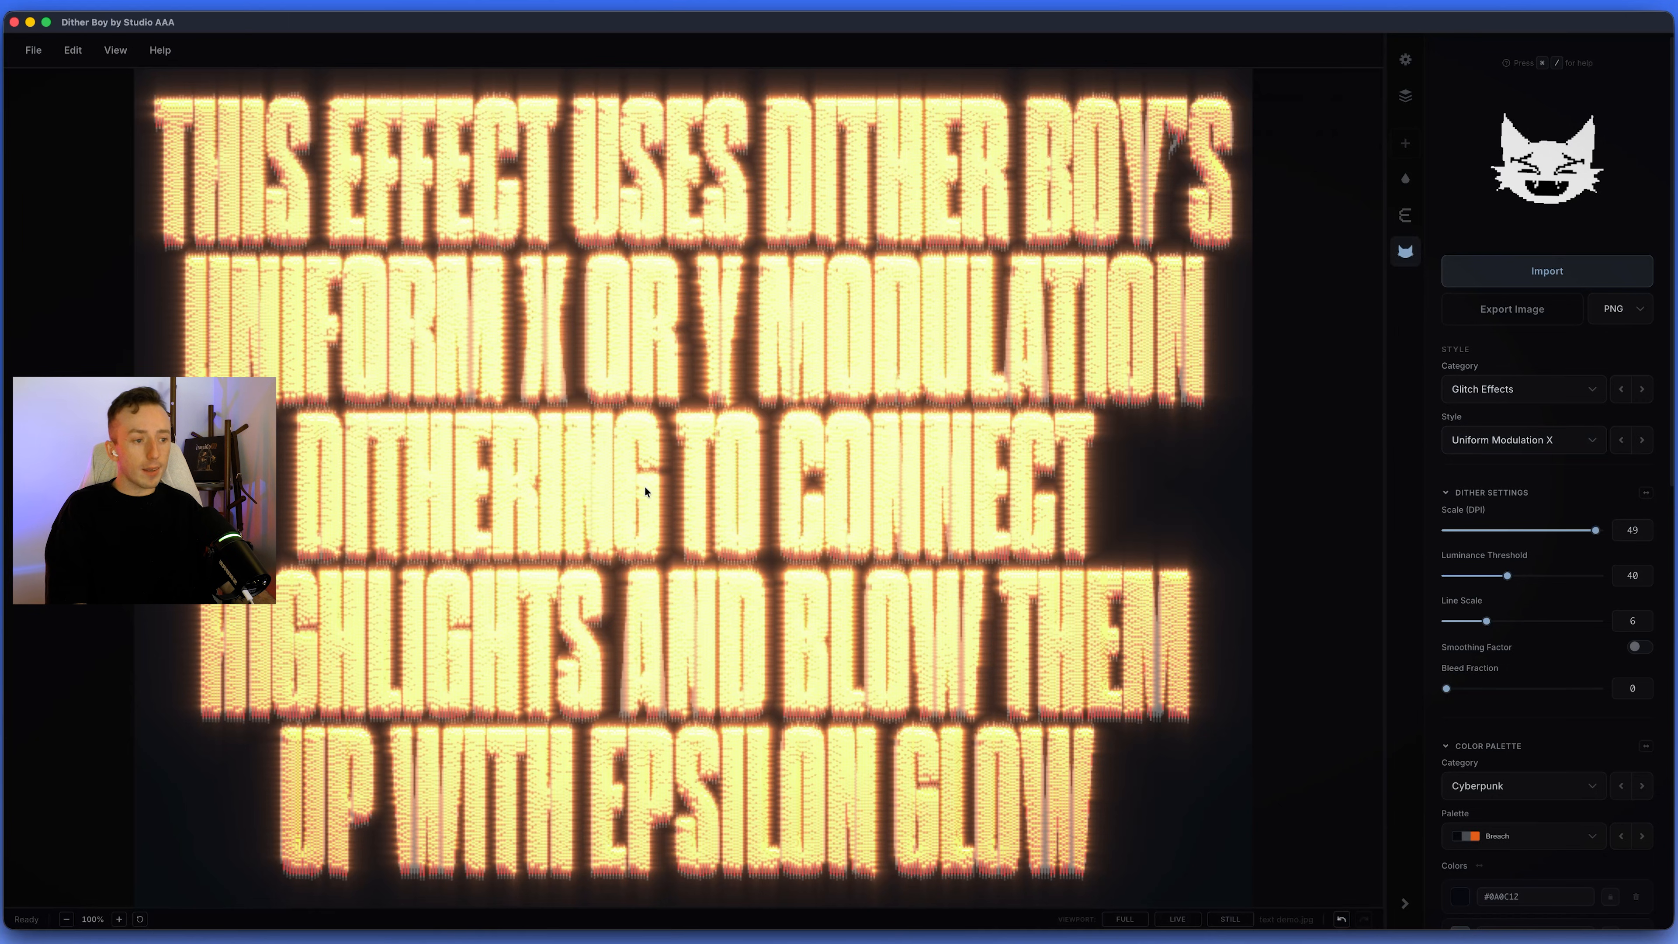
{"action": "left_click", "coordinate": [1642, 441]}
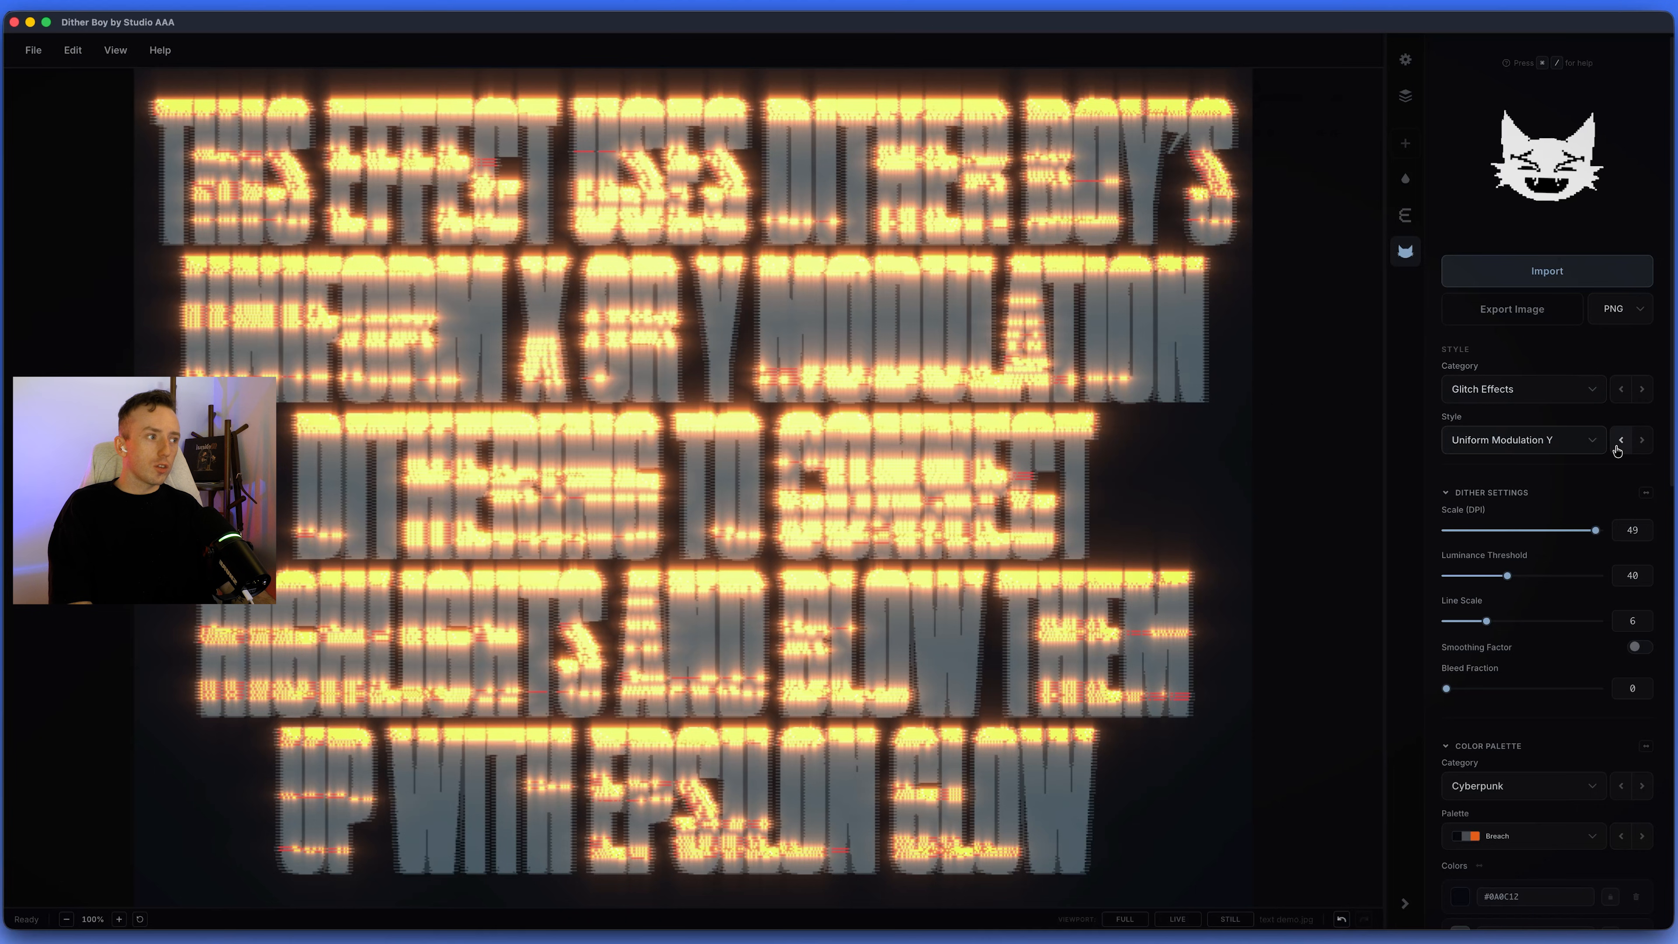
{"action": "left_click", "coordinate": [1620, 441]}
{"action": "left_click", "coordinate": [1620, 441]}
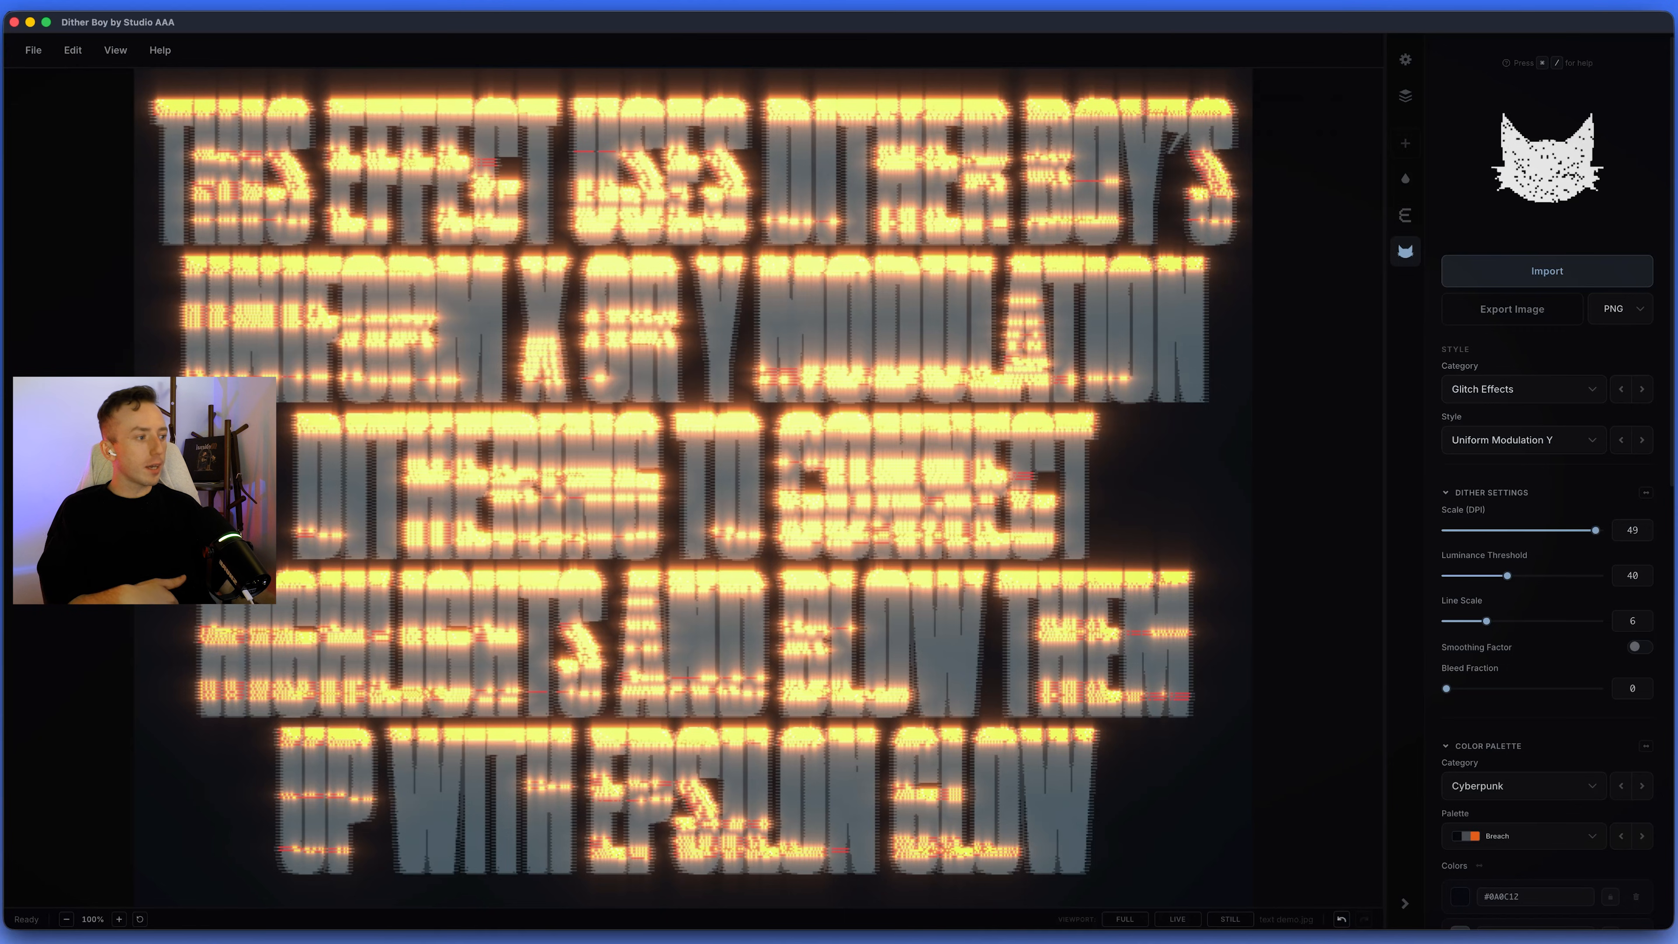
{"action": "scroll", "coordinate": [1299, 773], "scroll_direction": "up", "scroll_amount": 1}
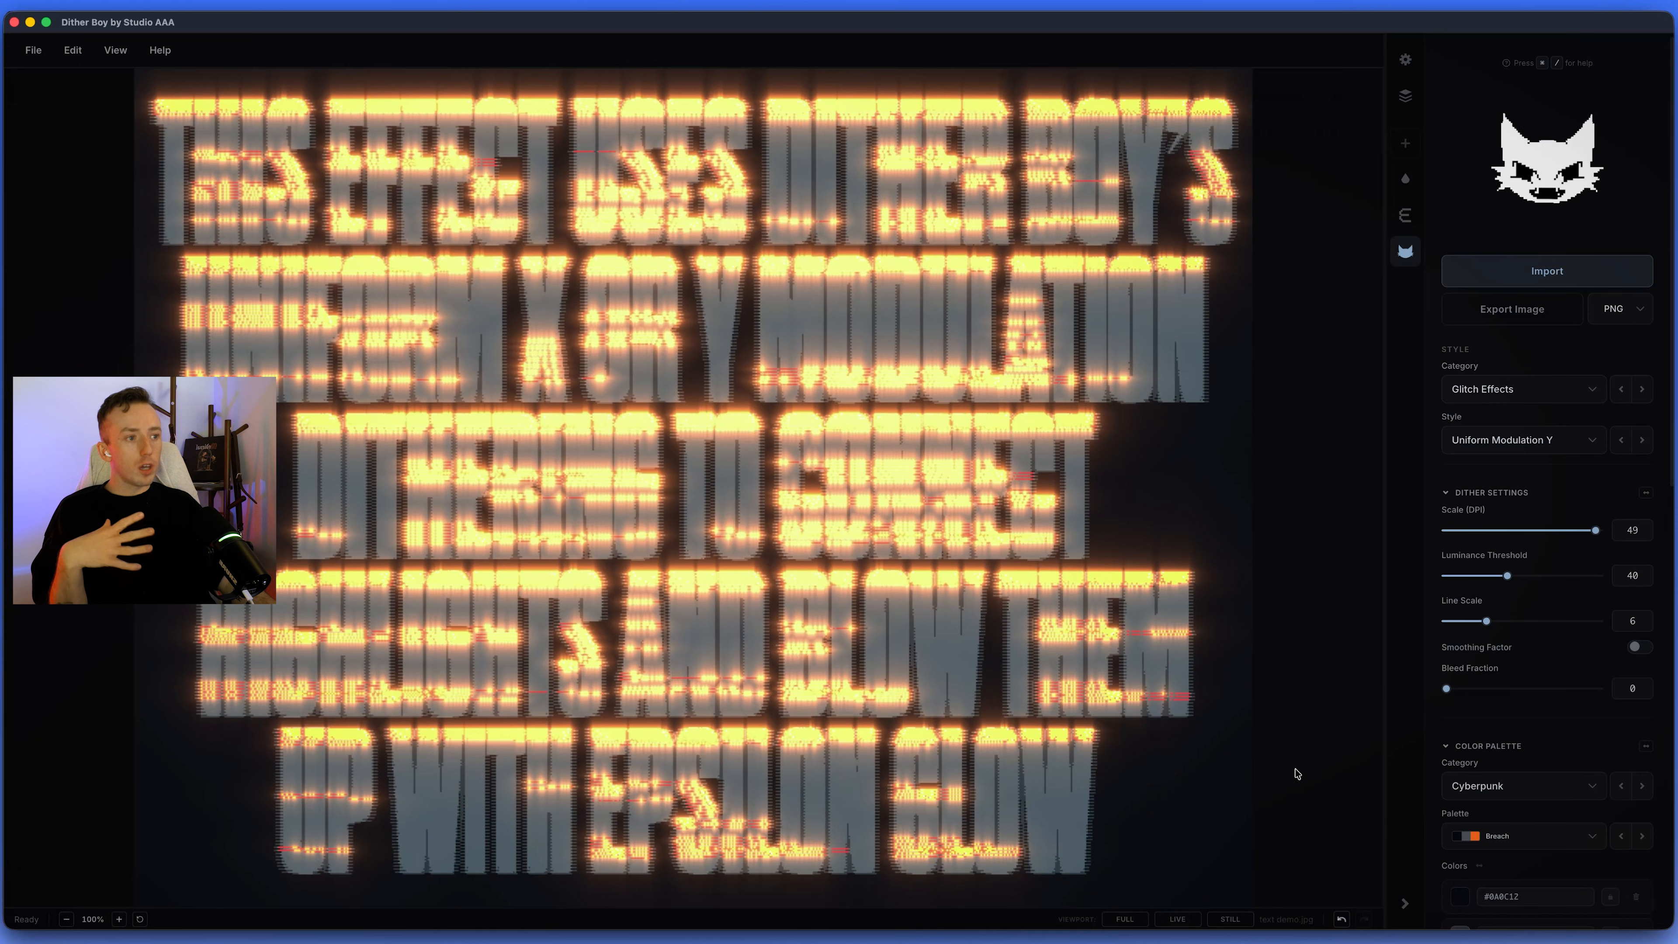
{"action": "scroll", "coordinate": [1566, 634], "scroll_direction": "down", "scroll_amount": 4}
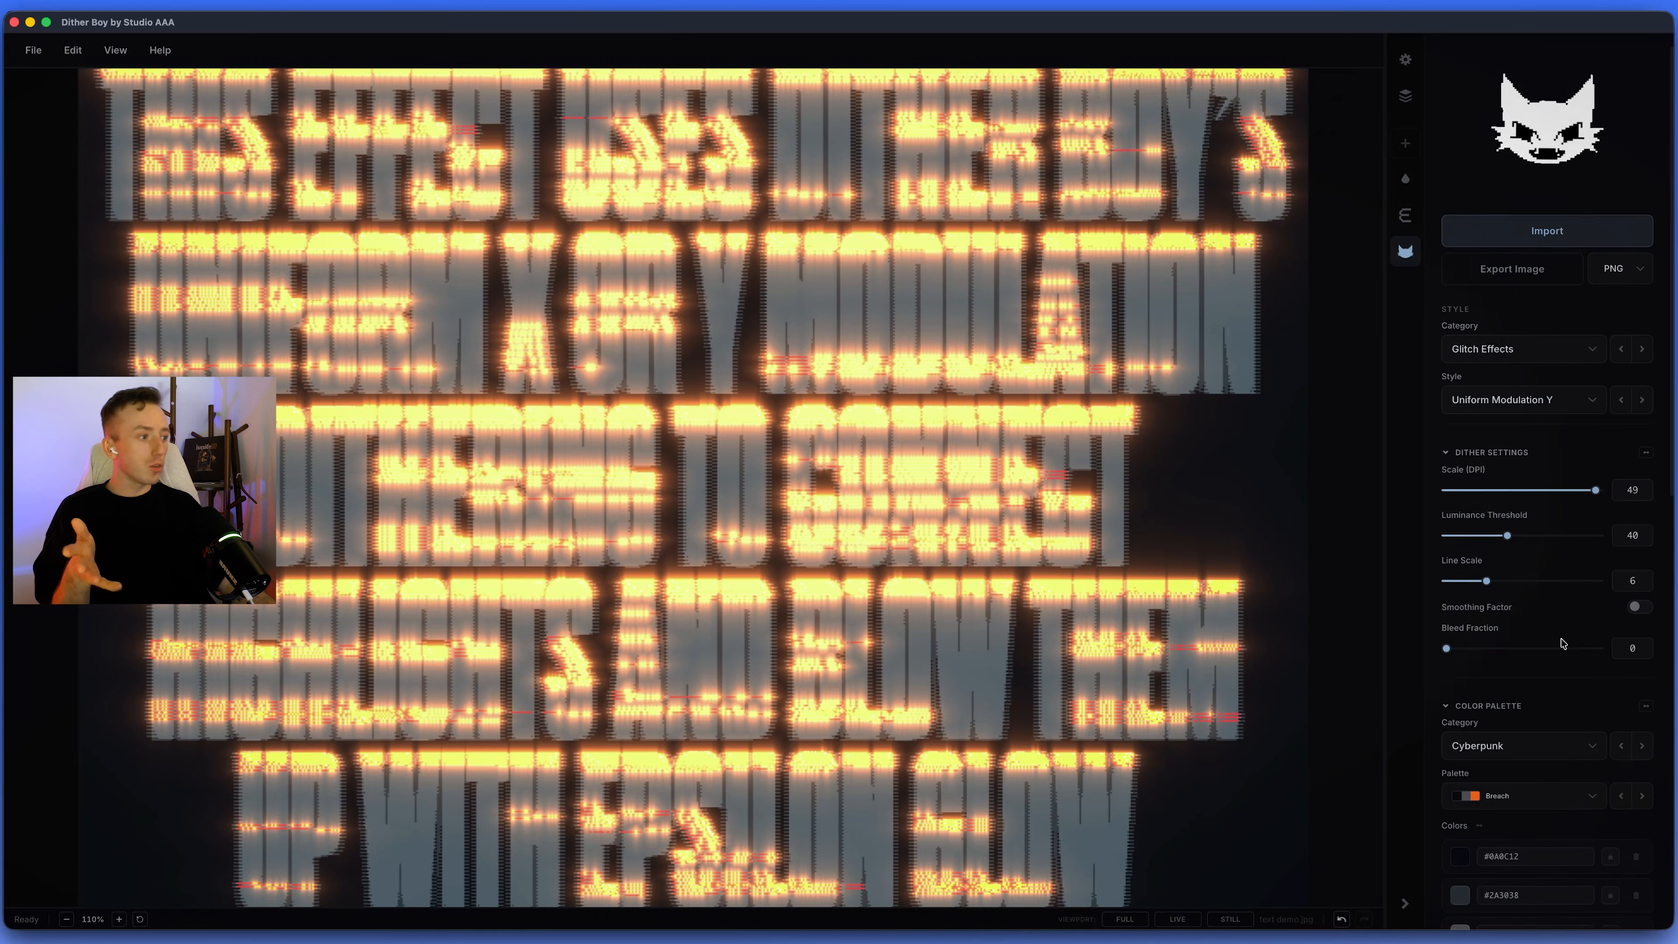